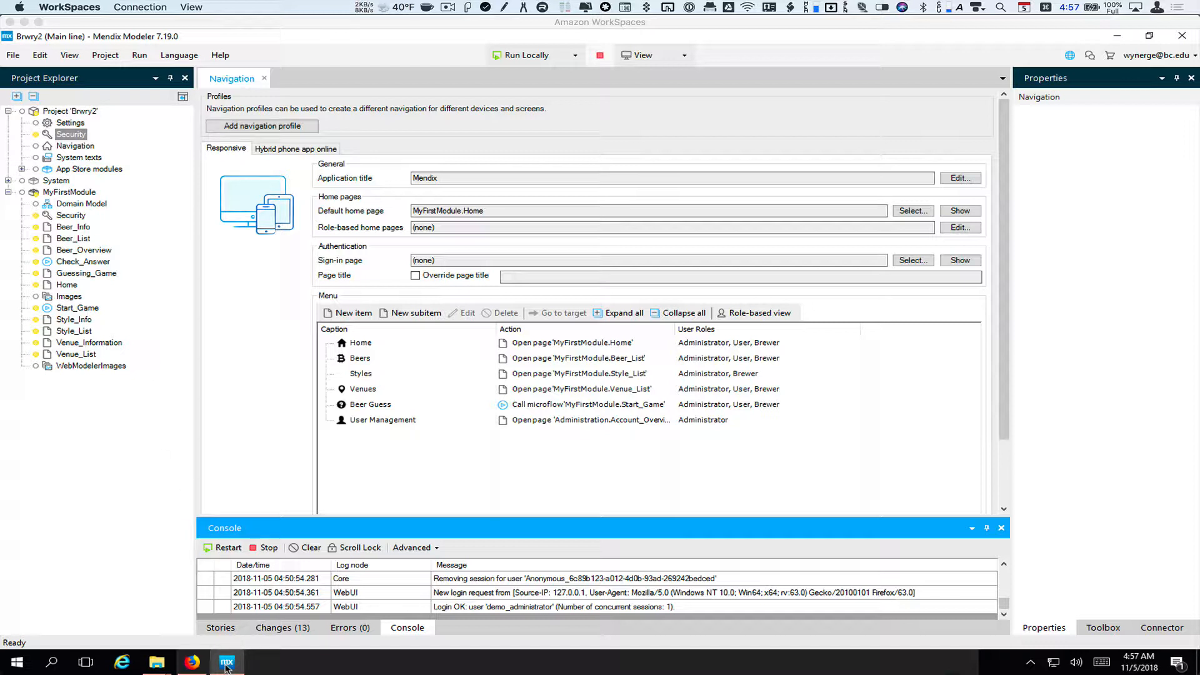
Switch from Mendix Modeler to the Canvas course page in Firefox
left_click(191, 664)
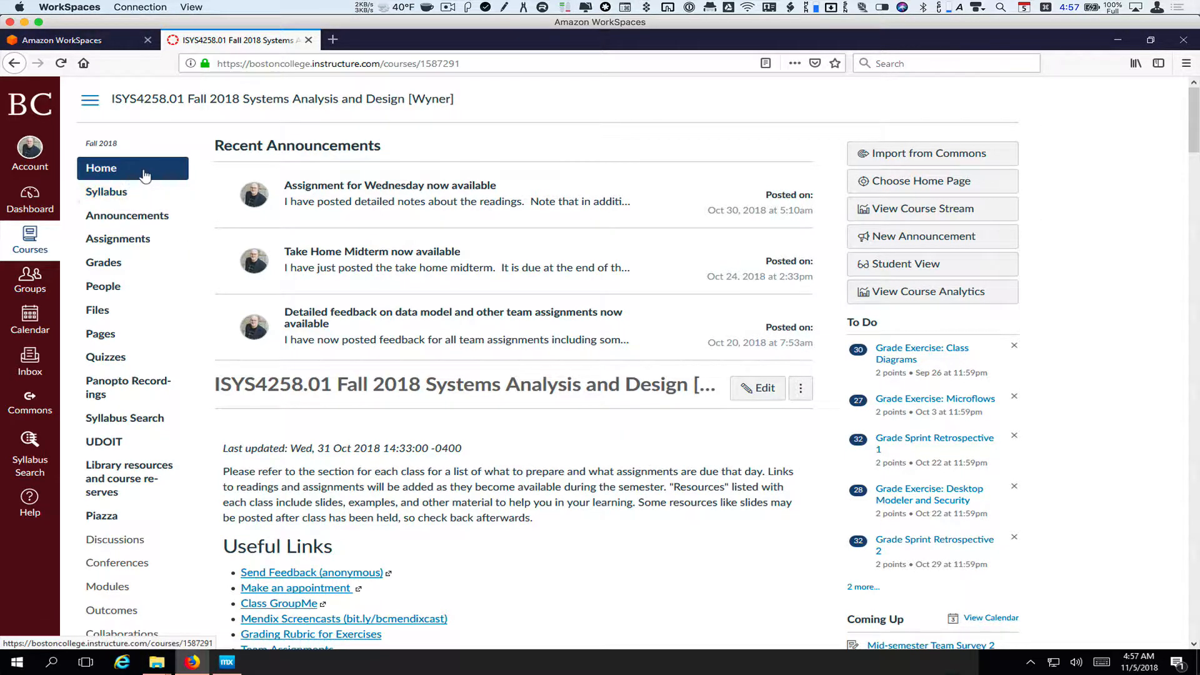
Save UserManagement258.mpk from the Canvas Mendix Files folder to disk, then go back to Mendix Modeler
left_click(98, 310)
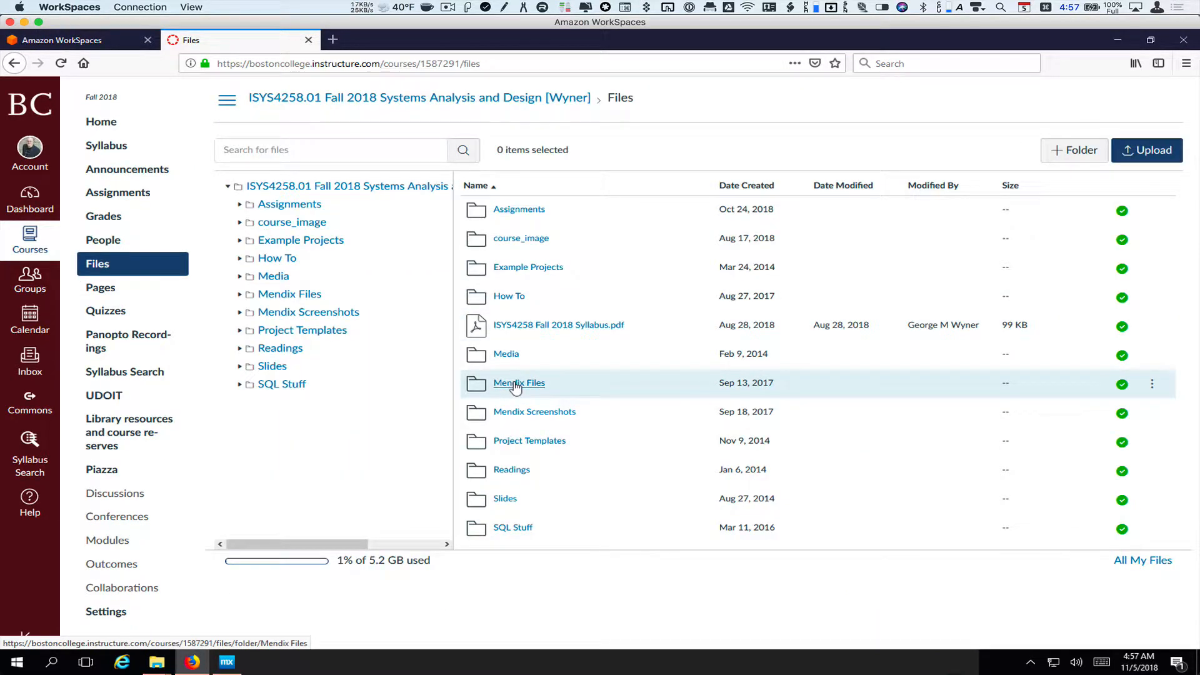
left_click(511, 384)
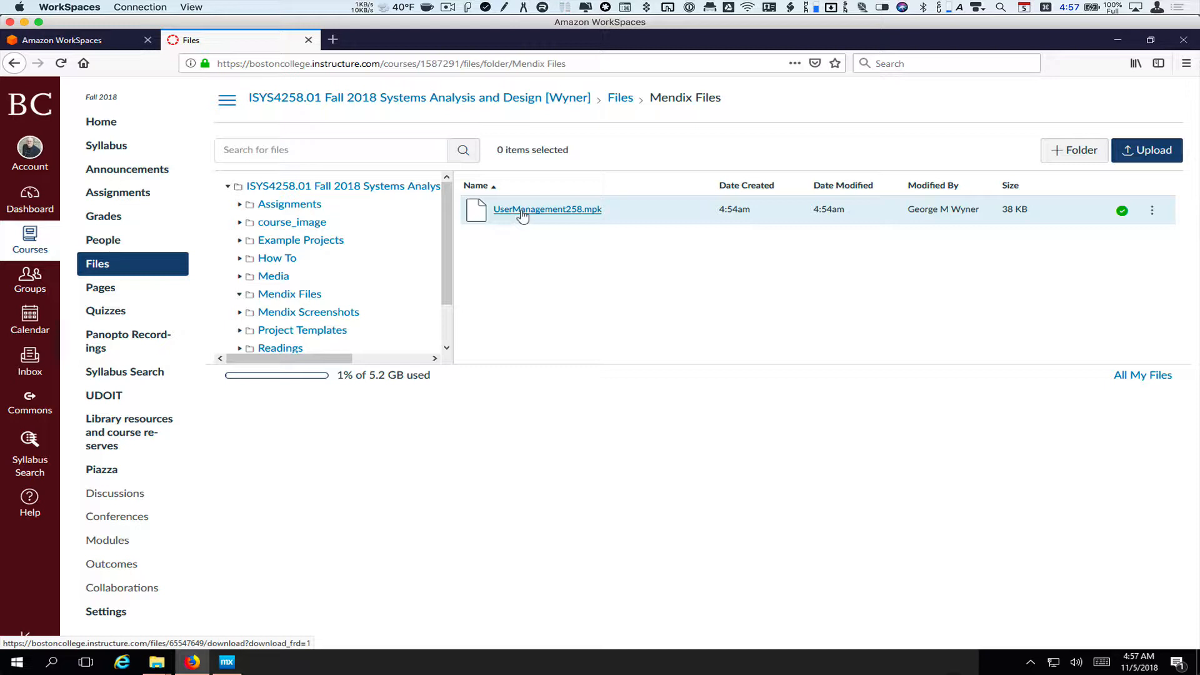
left_click(523, 213)
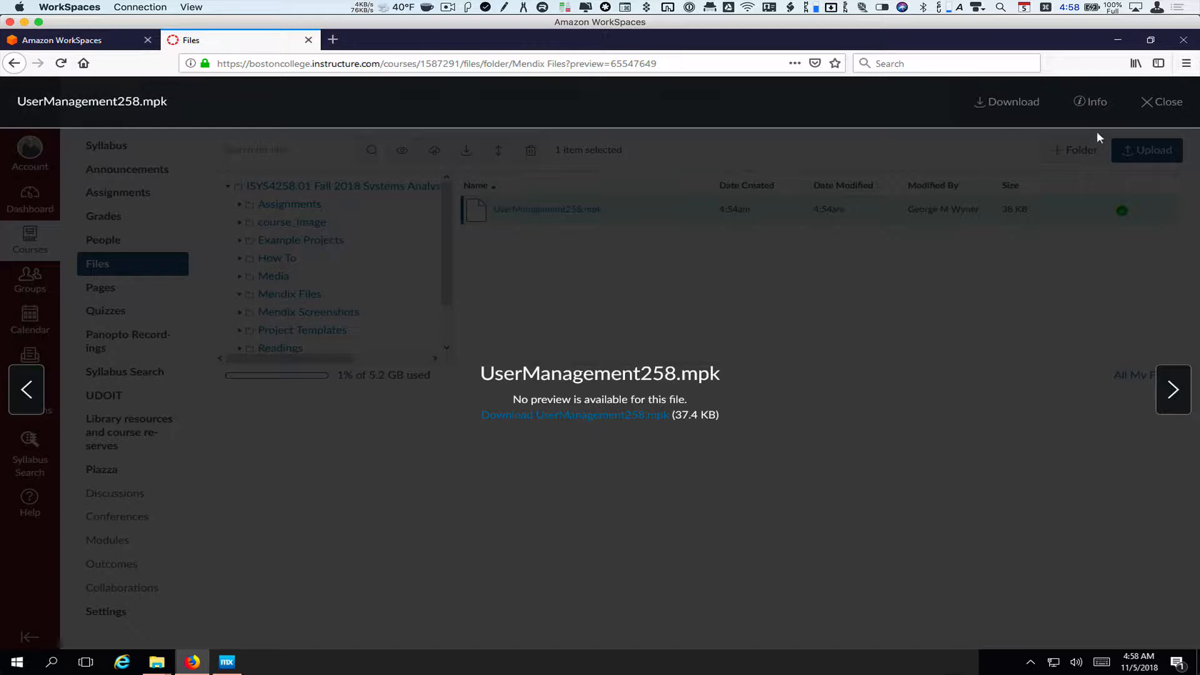
left_click(582, 415)
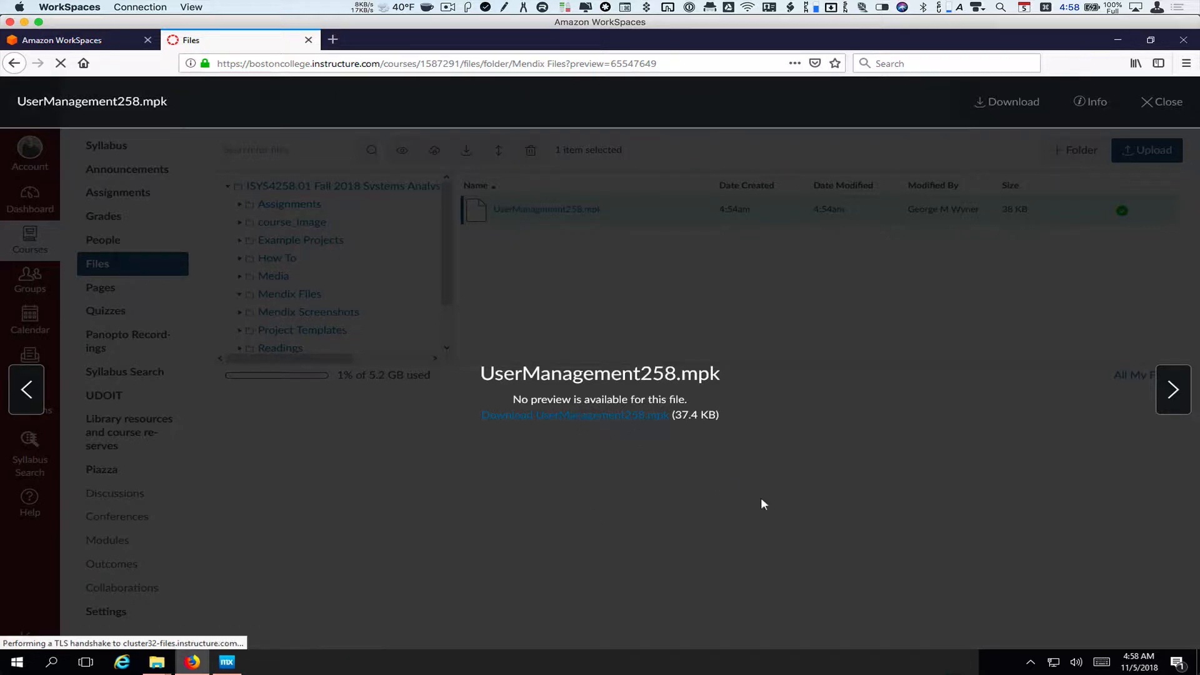
left_click(333, 347)
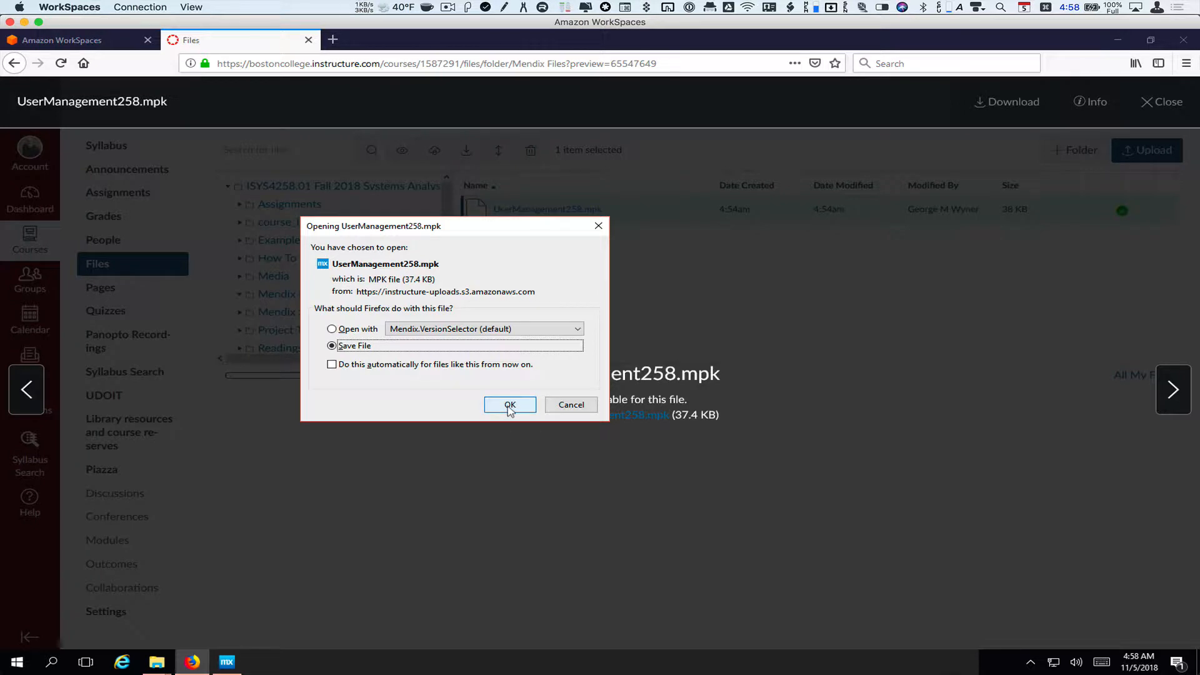
left_click(510, 405)
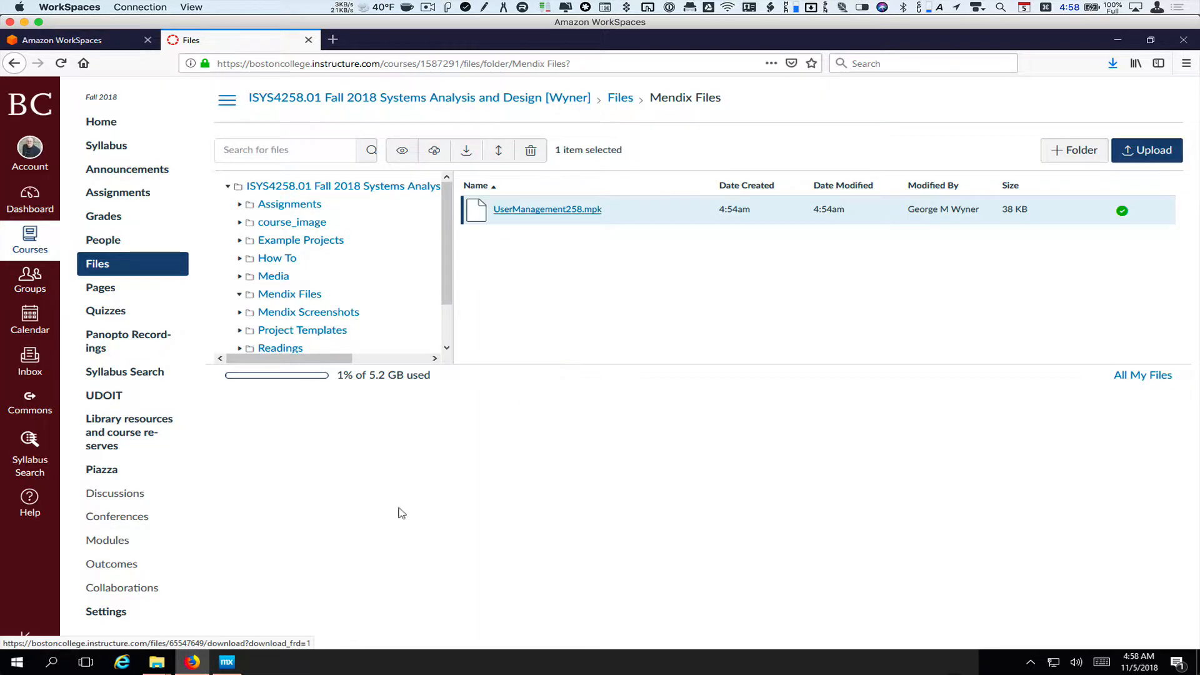
left_click(227, 662)
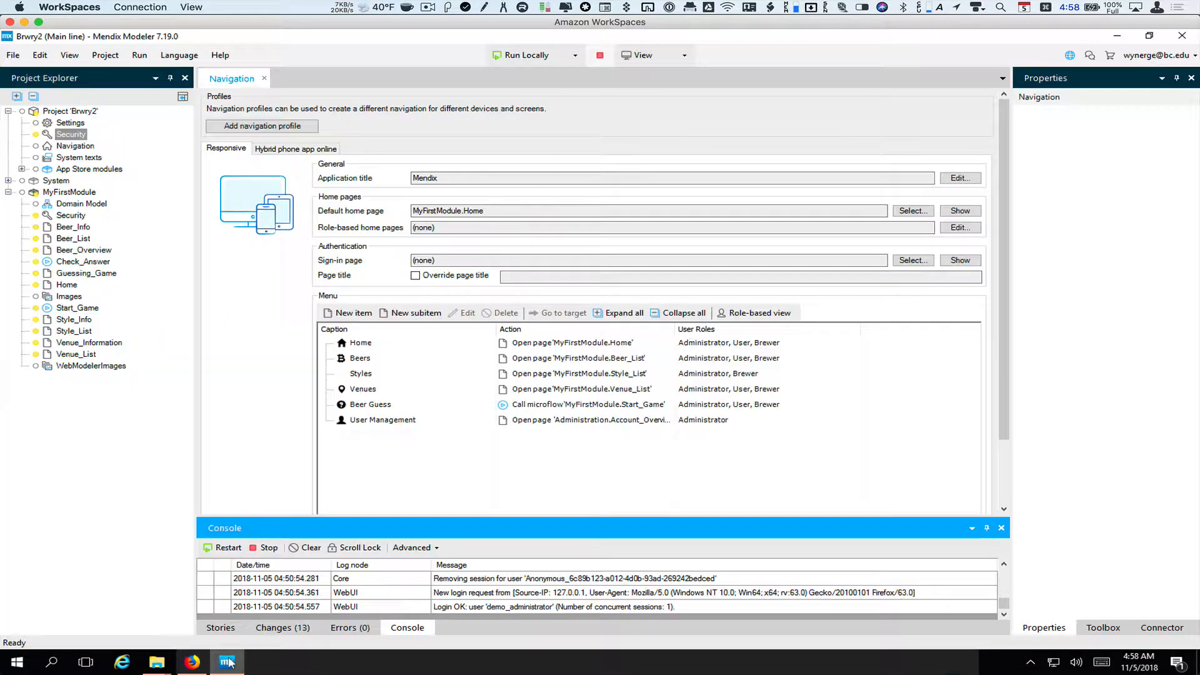
Import UserManagement258.mpk from the Downloads folder into Brwry2 as a new module
right_click(63, 113)
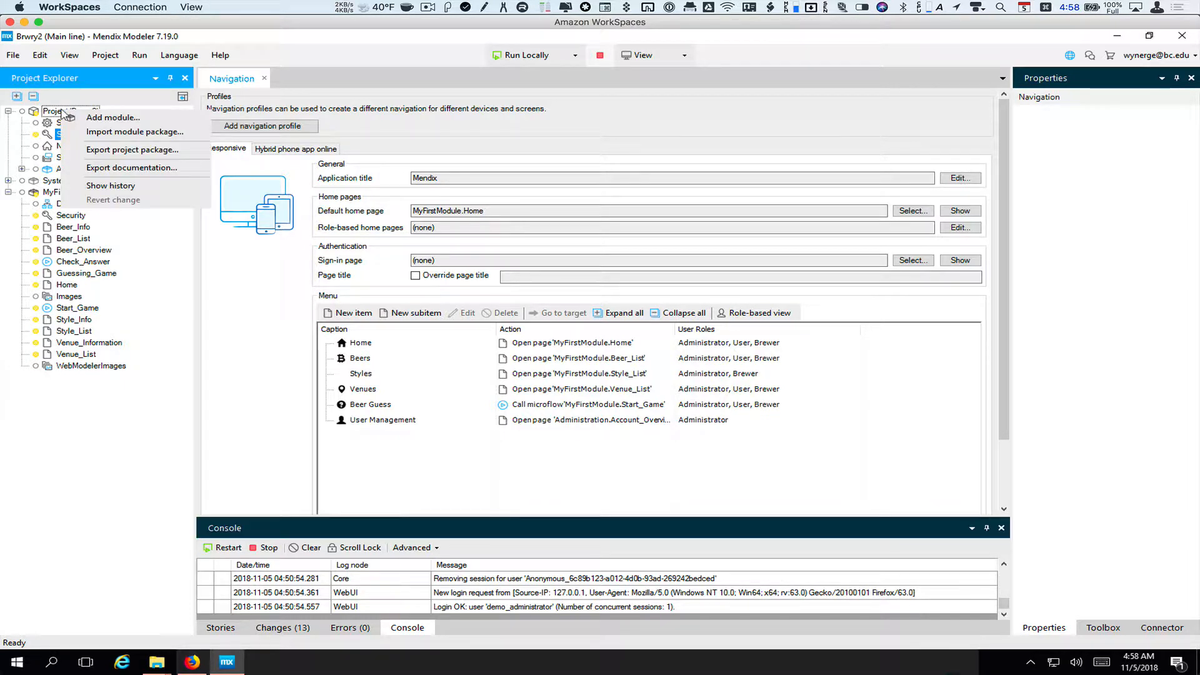
left_click(82, 133)
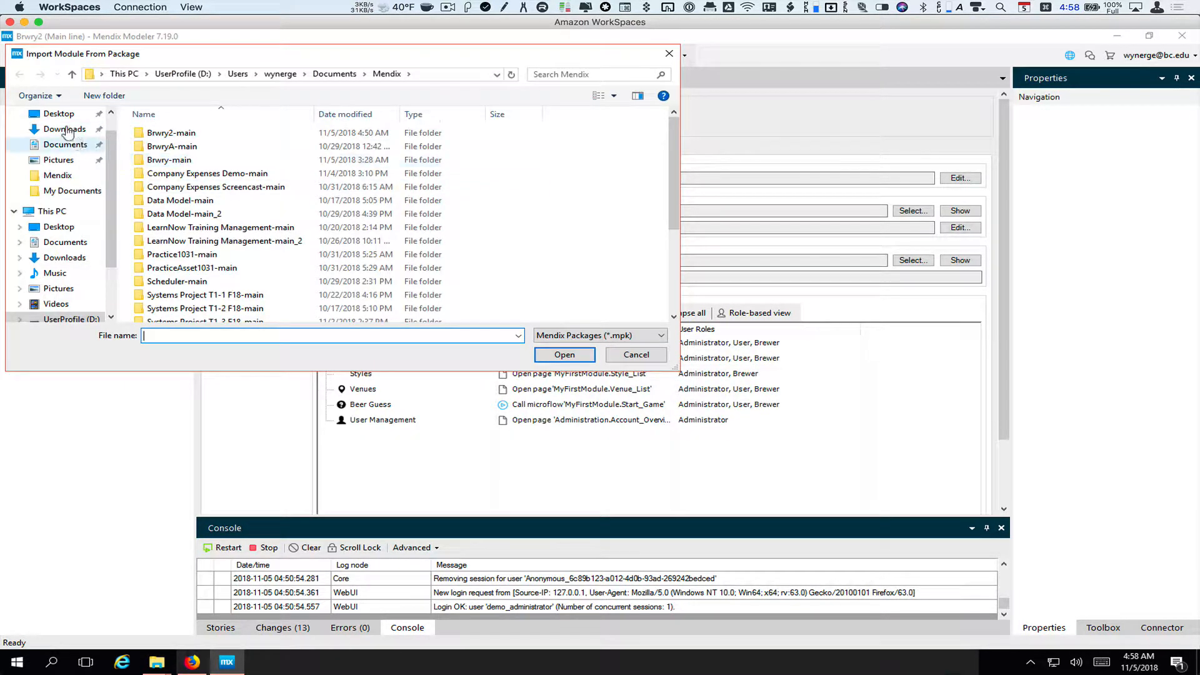
left_click(66, 129)
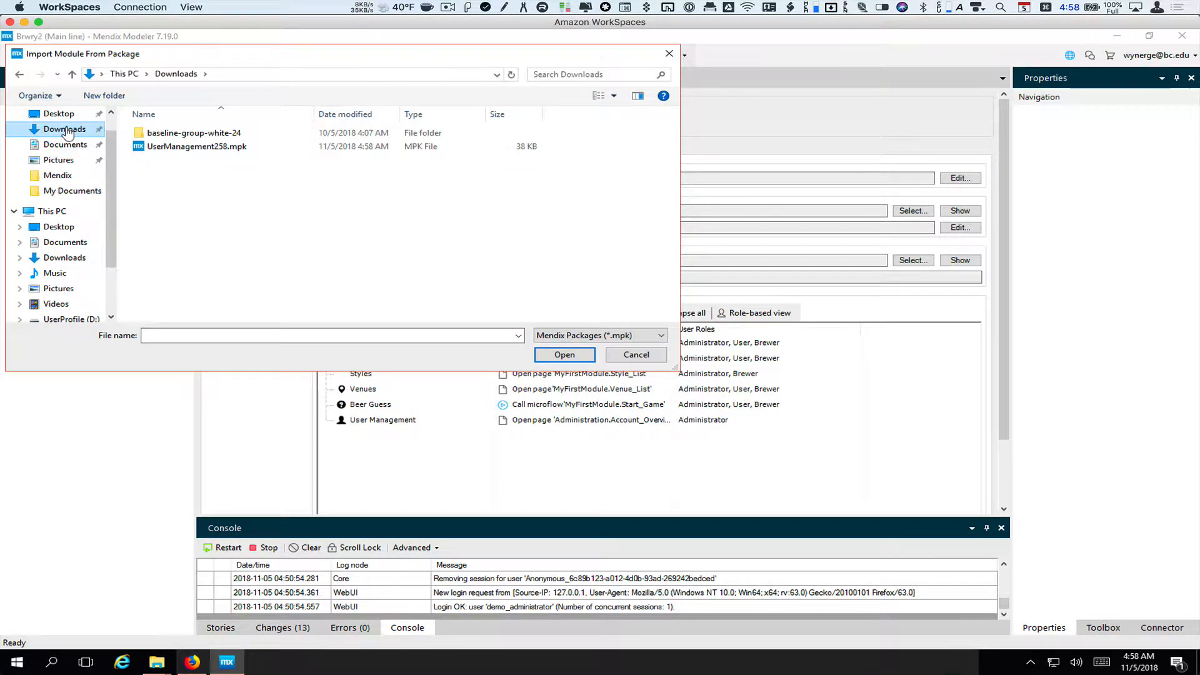
double_click(189, 147)
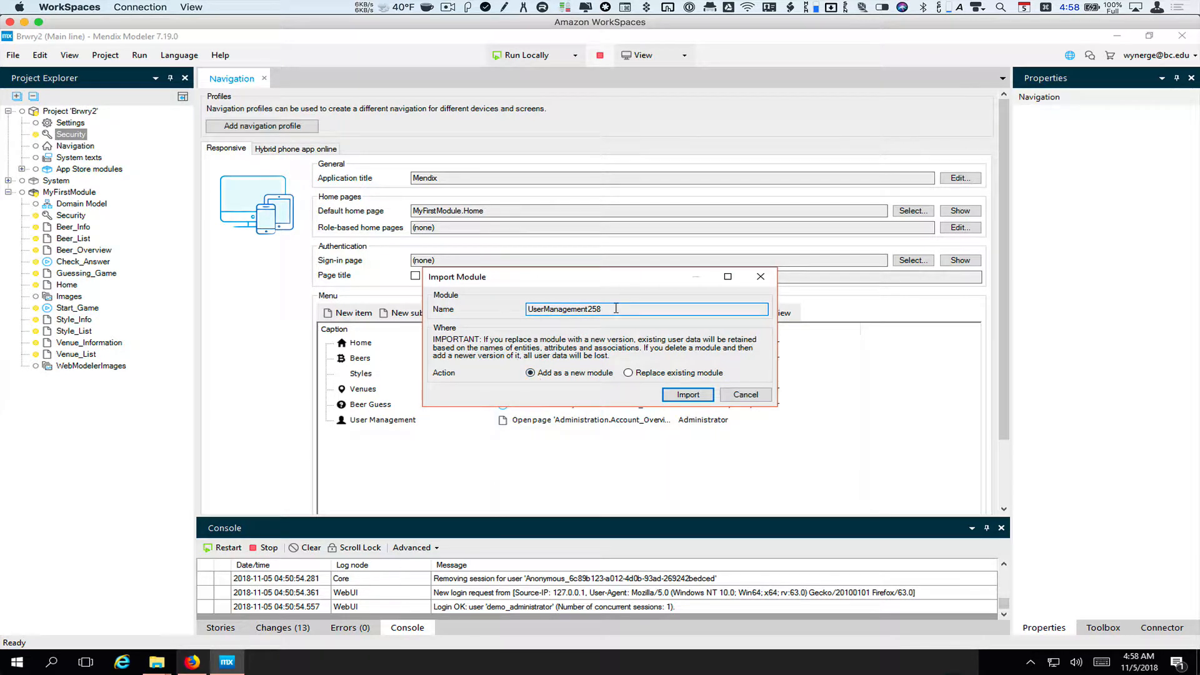
left_click(687, 395)
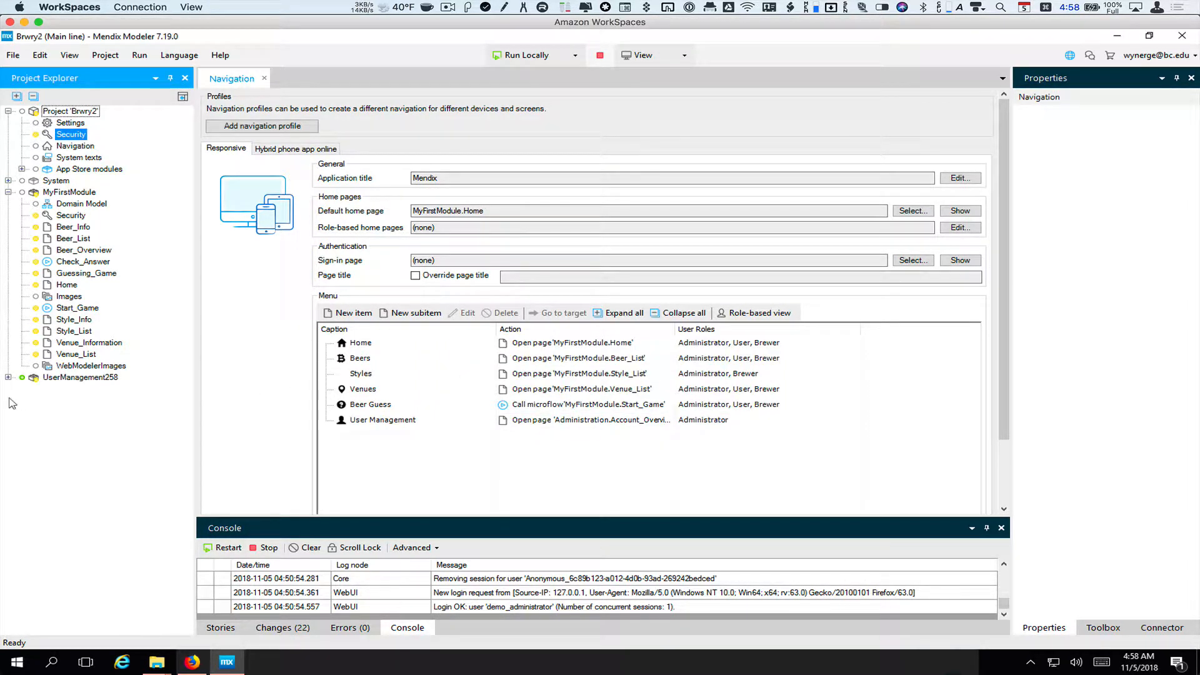
Expand UserManagement258 and view its Domain Model, then open Brwry2's Project Security settings
left_click(8, 377)
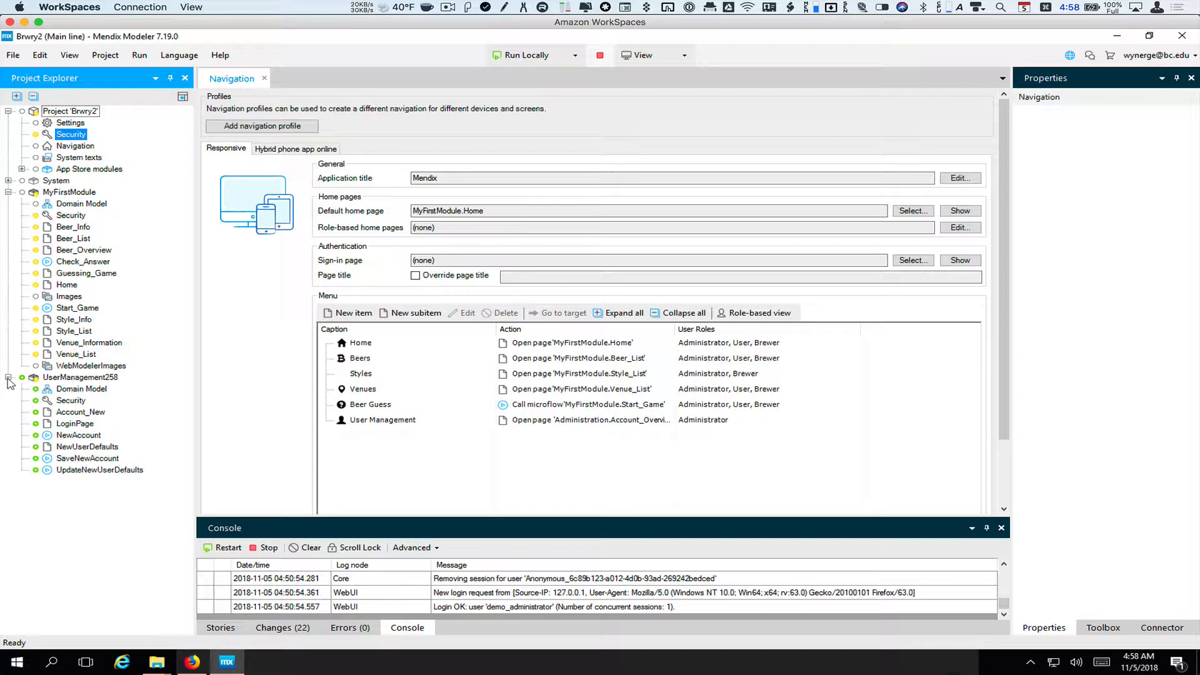
double_click(72, 390)
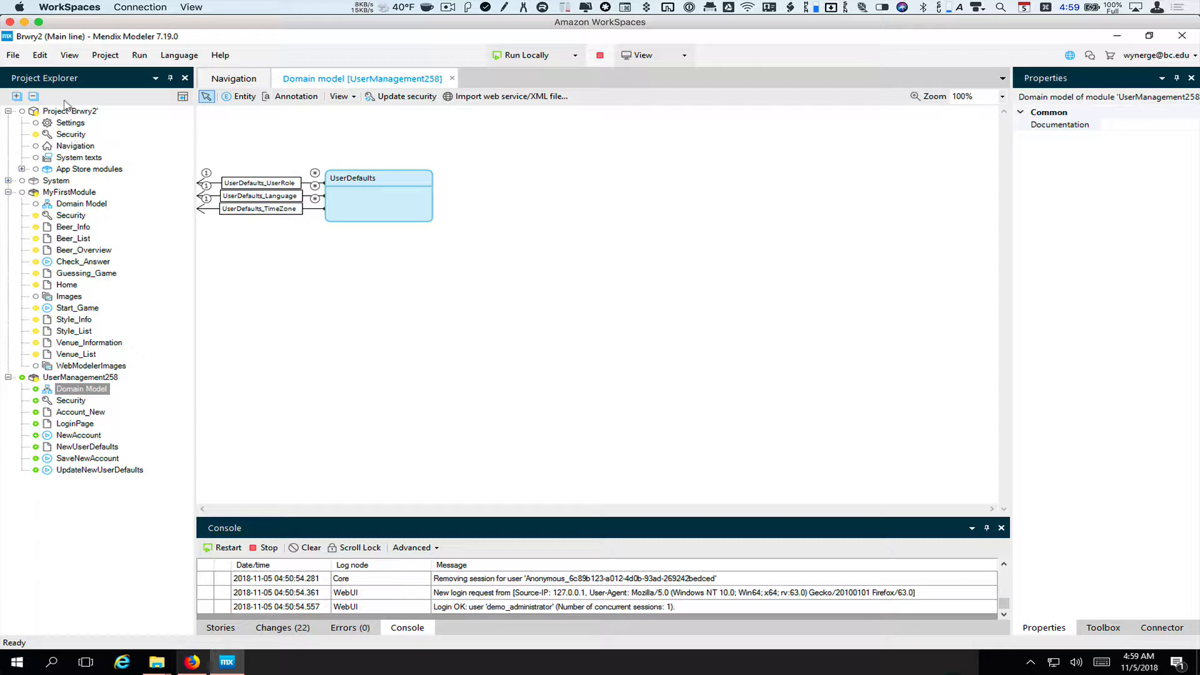
double_click(70, 135)
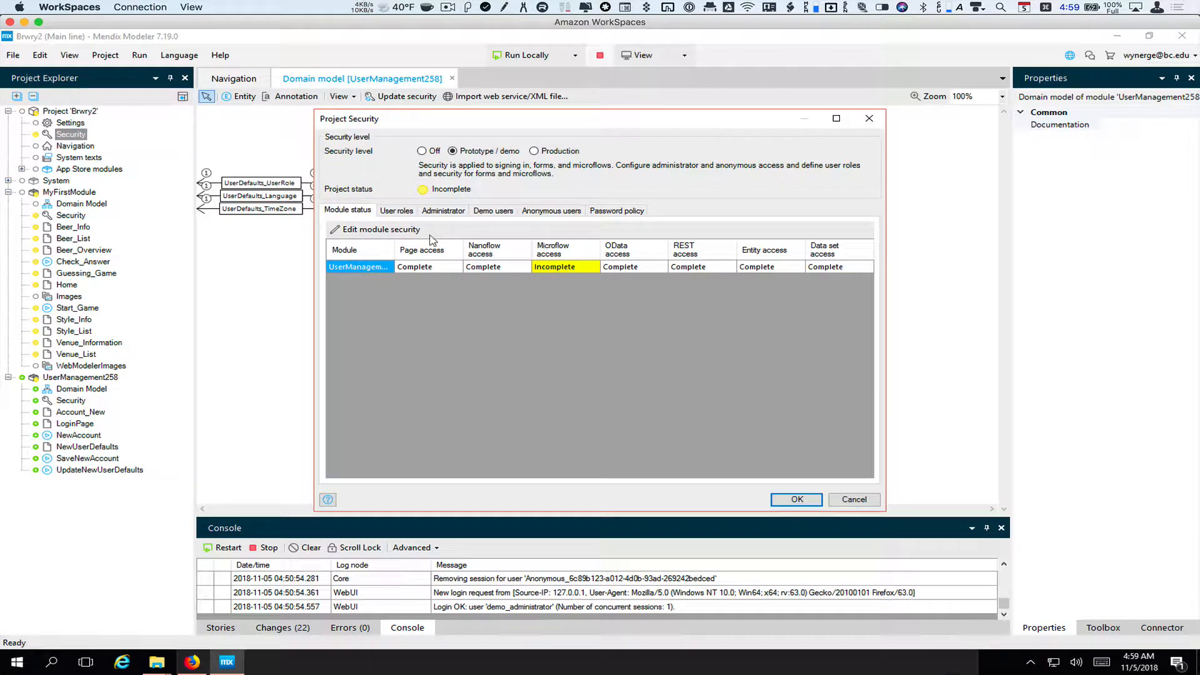
Create a Guest user role, unchecking MyFirstModule, UserManagement258 and Atlas_UI_Resources module roles
left_click(397, 212)
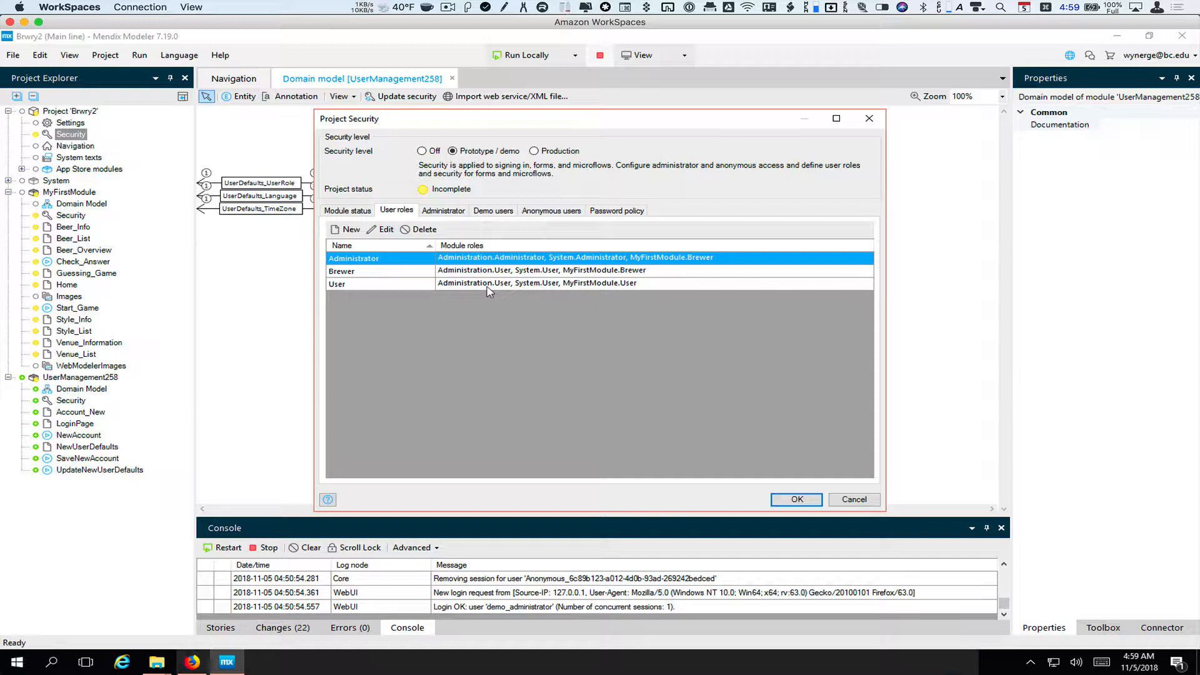
left_click(346, 229)
type("Guest")
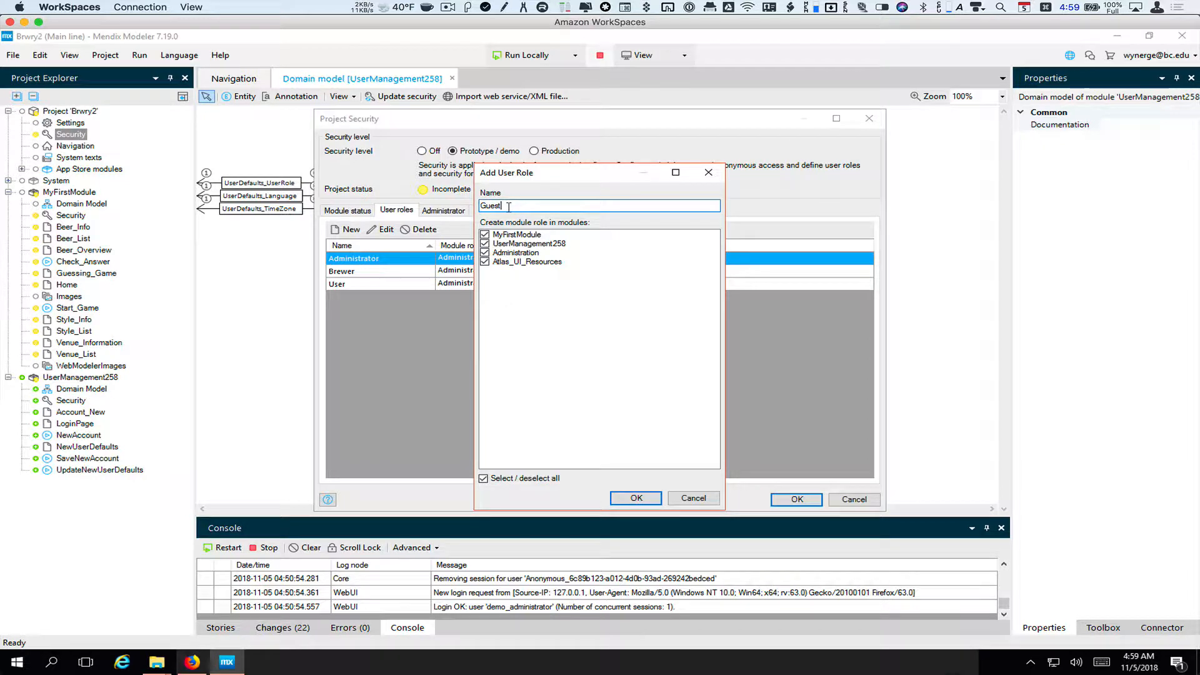
left_click(484, 235)
left_click(484, 243)
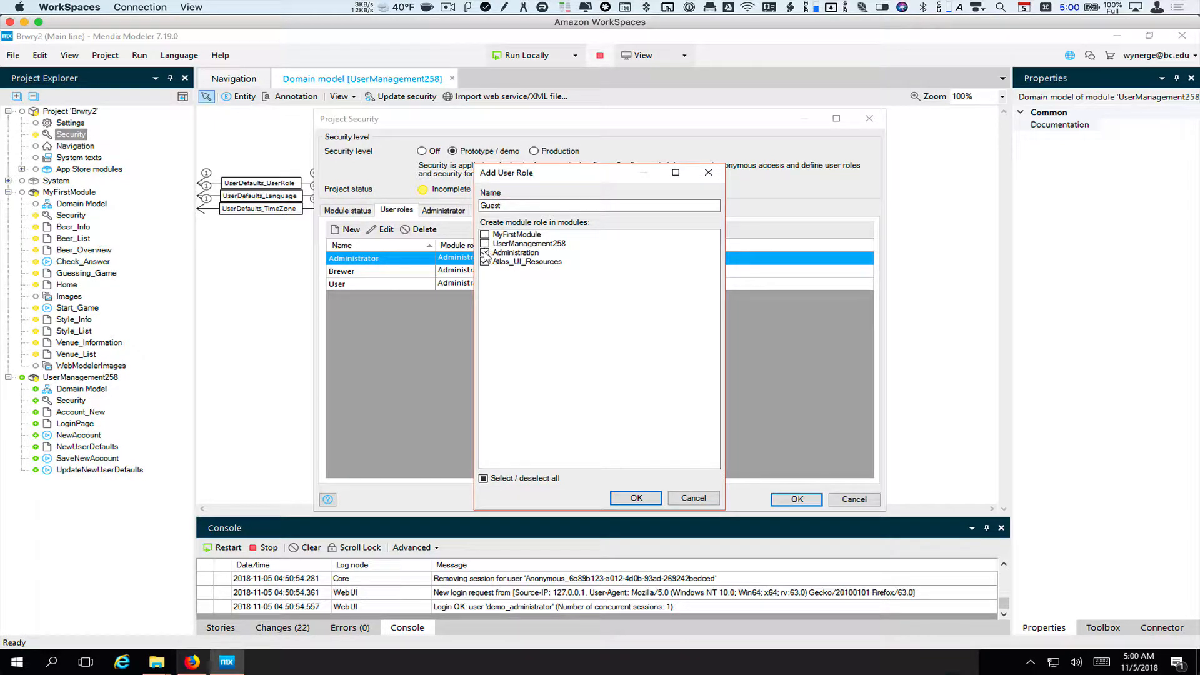
left_click(485, 262)
left_click(643, 495)
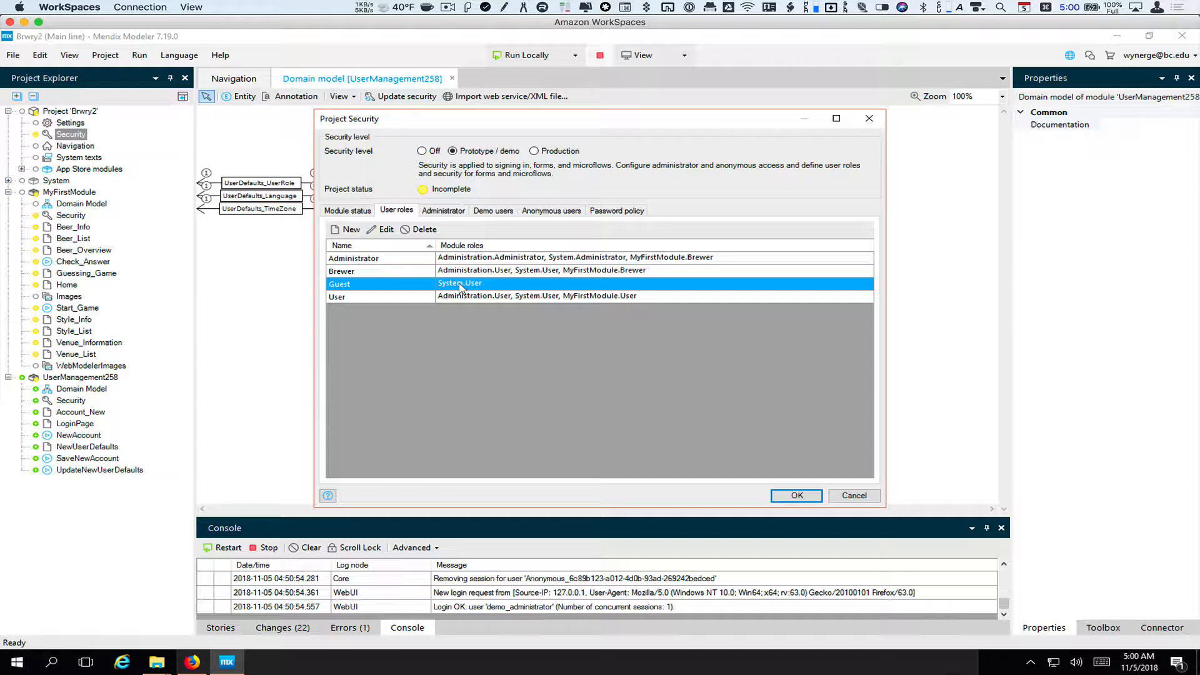
Add the Administration.User and UserManagement258.Guest module roles to the Guest user role
left_click(383, 229)
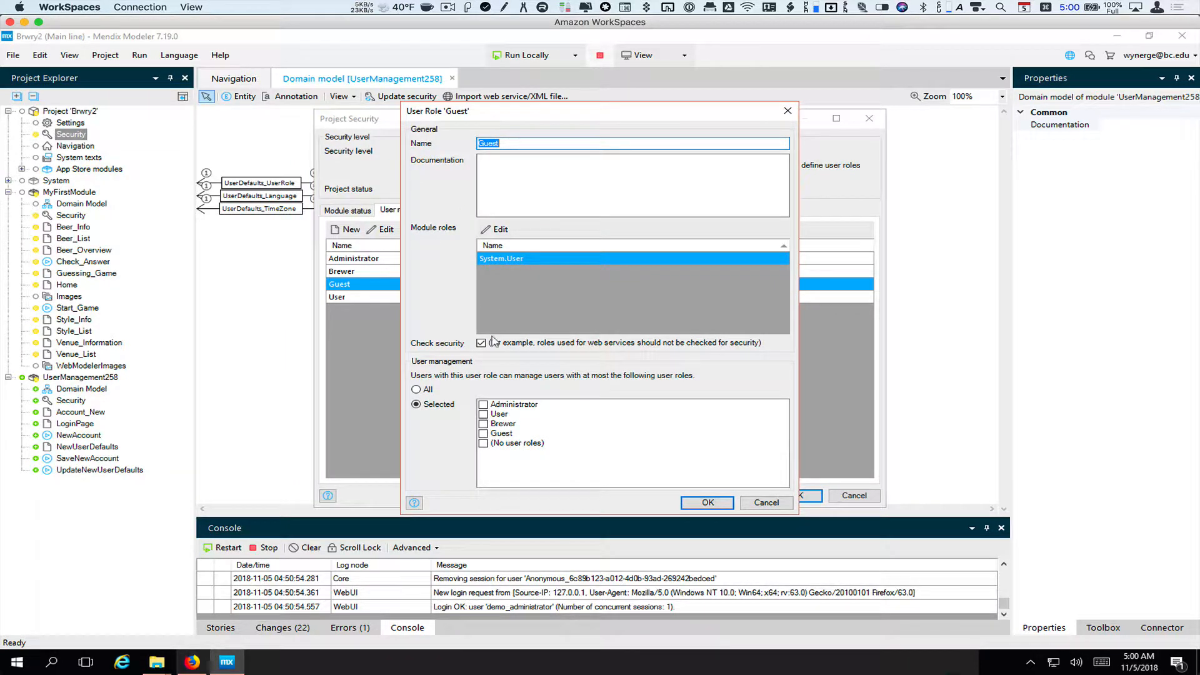
left_click(497, 230)
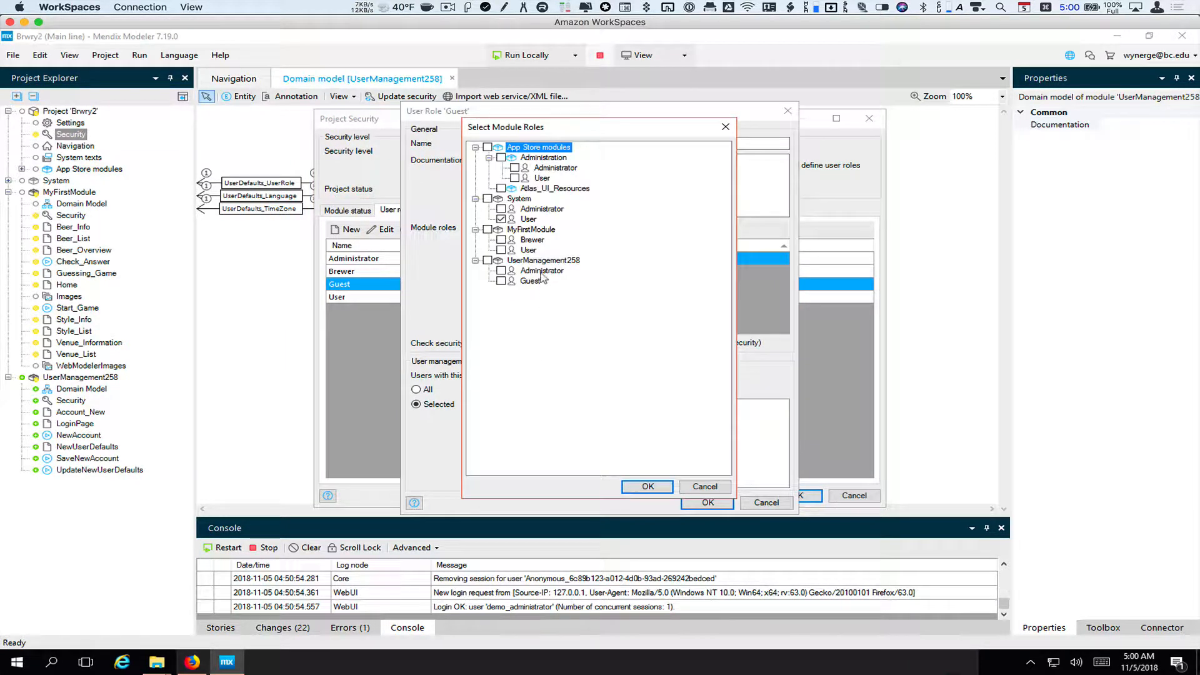
left_click(514, 179)
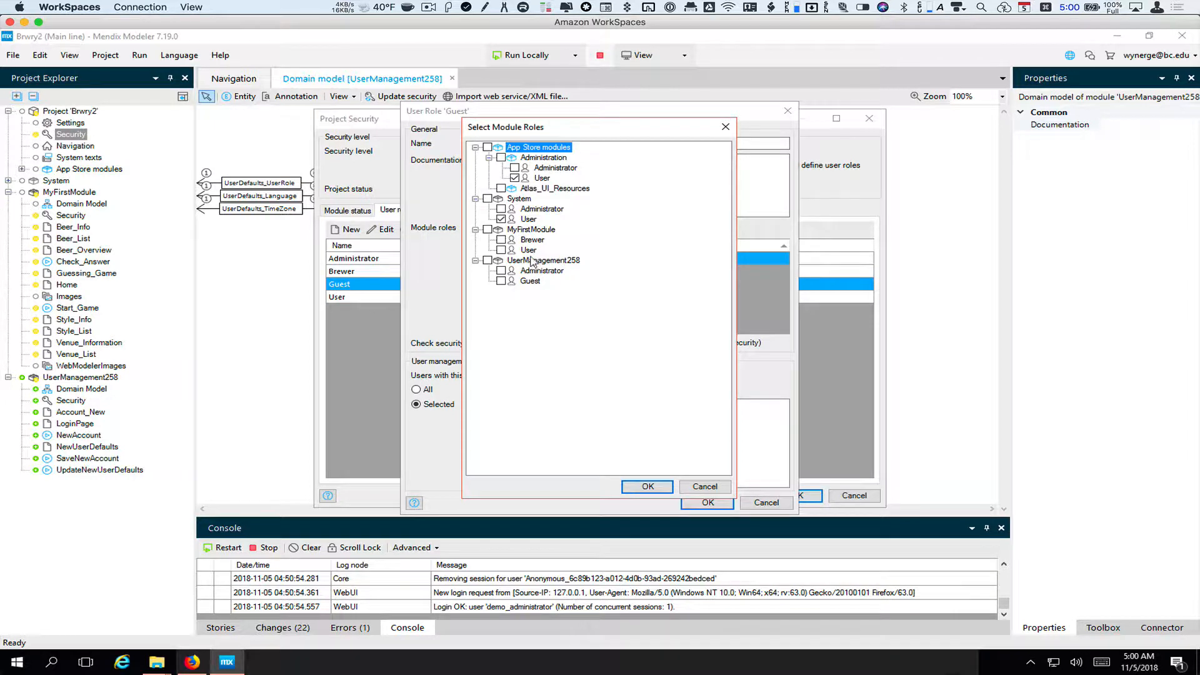
left_click(500, 282)
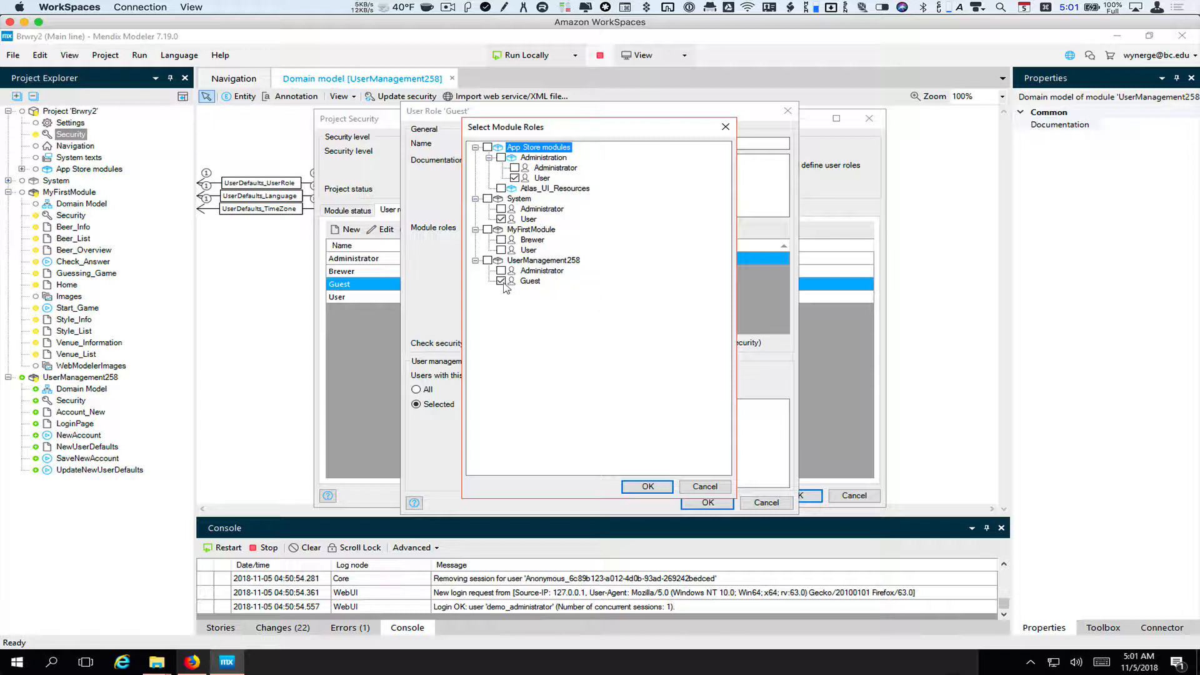
left_click(653, 487)
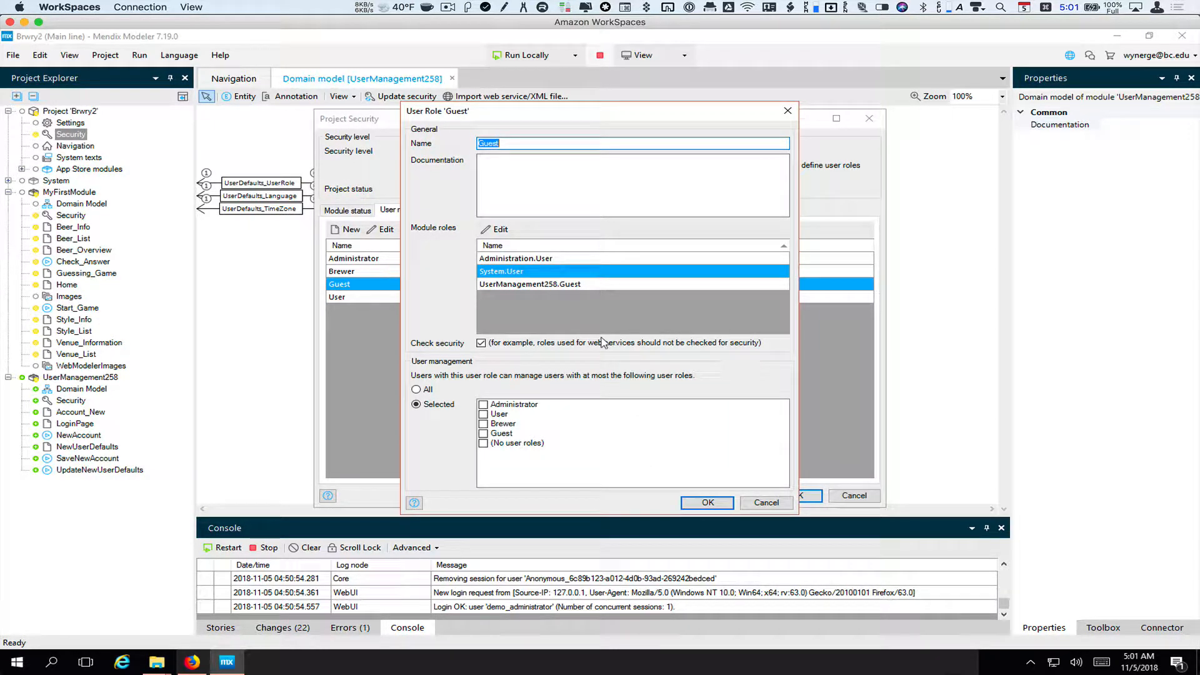
left_click(708, 503)
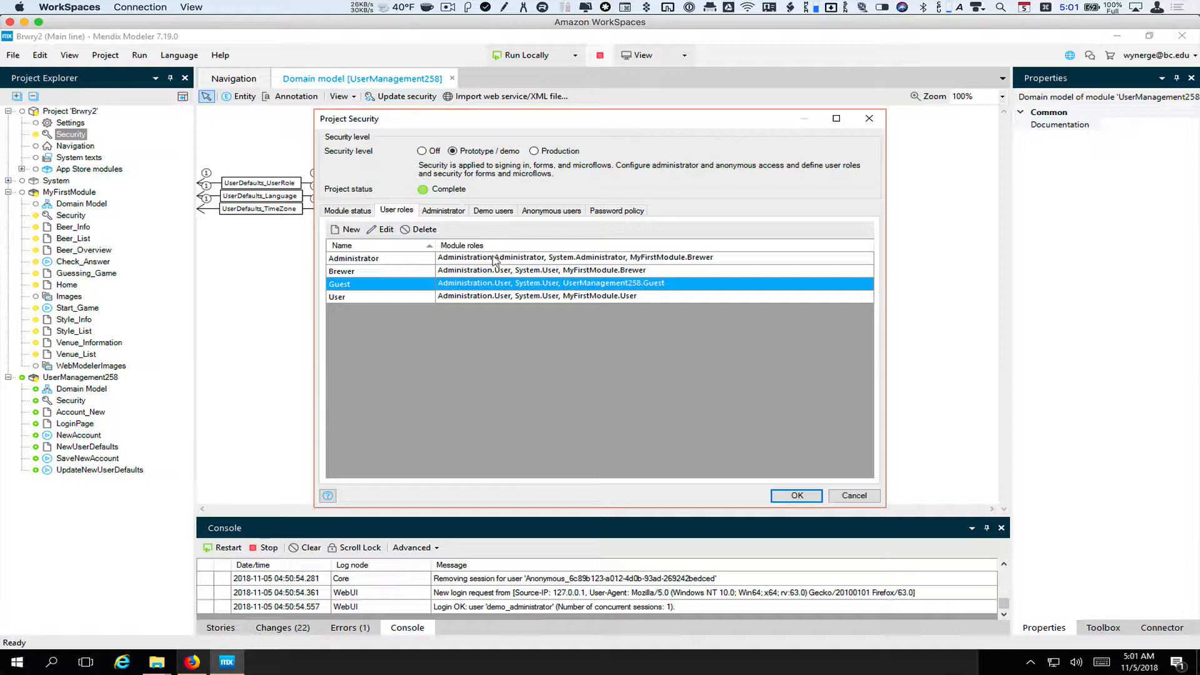
Give the Administrator user role the UserManagement258 Administrator module role
left_click(494, 258)
left_click(383, 229)
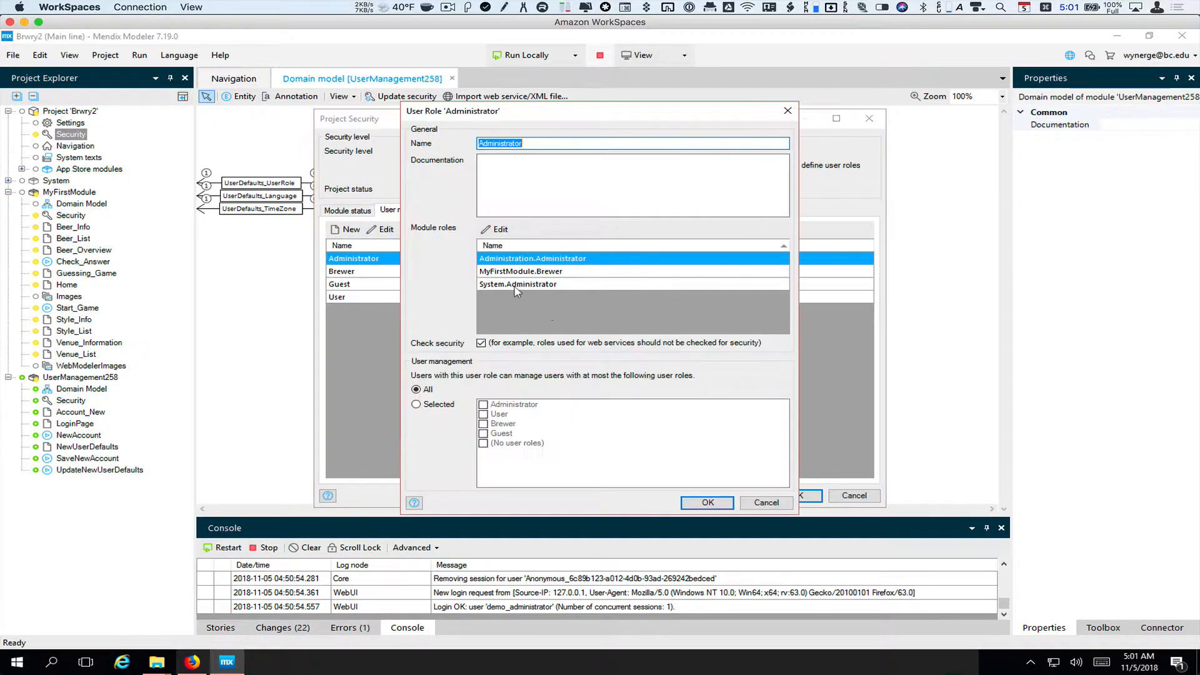
left_click(495, 230)
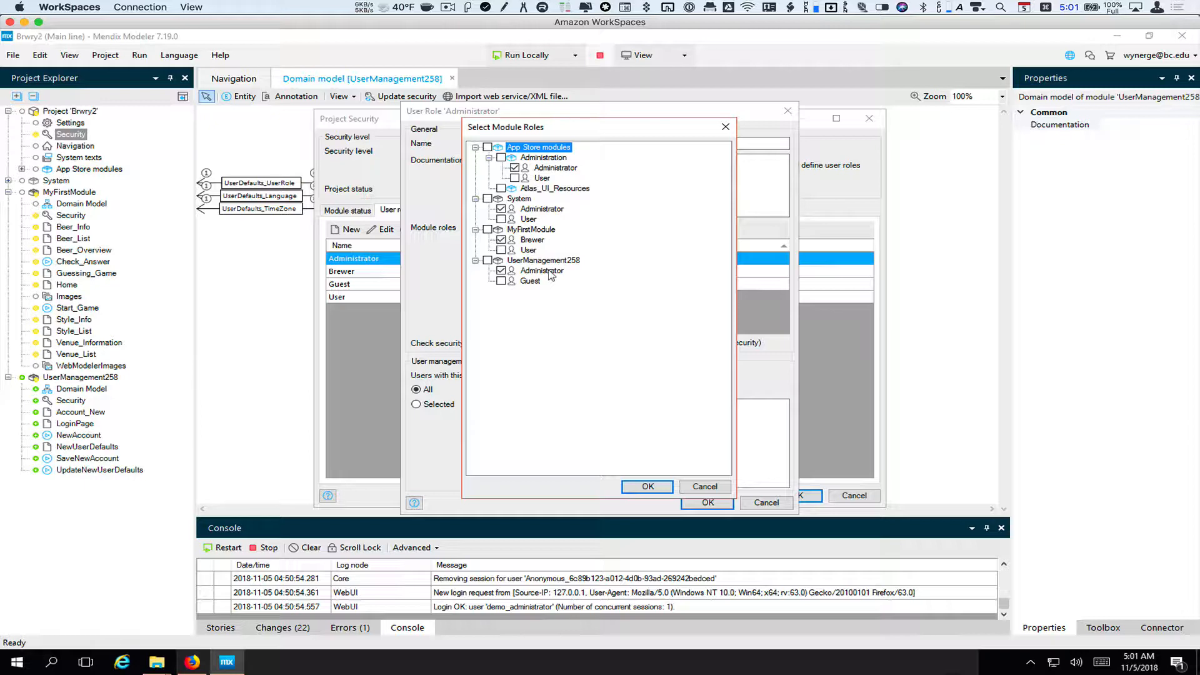
left_click(646, 487)
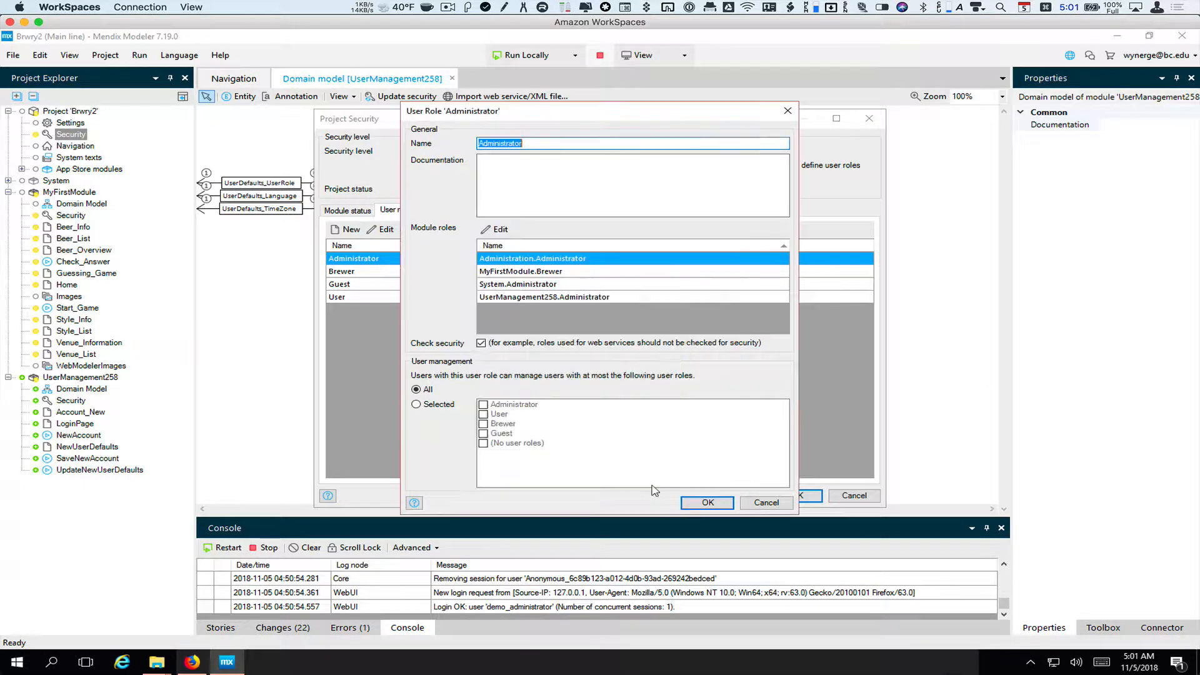
left_click(715, 504)
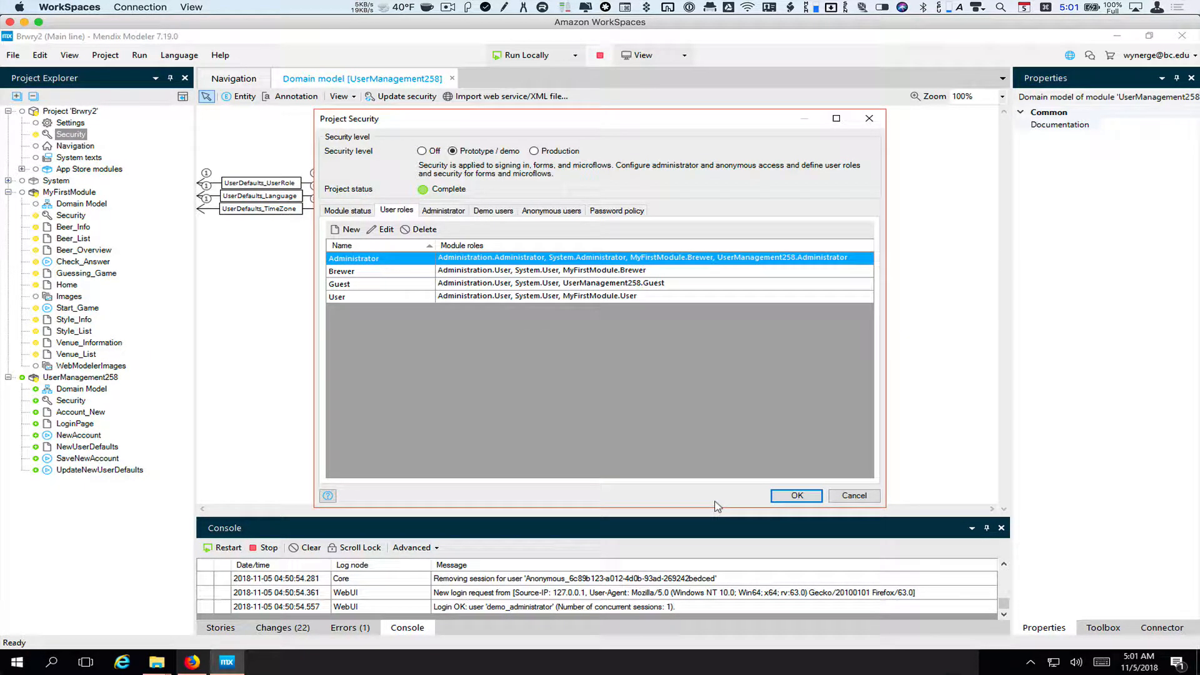
Set anonymous users to the Guest role and save Project Security
left_click(548, 212)
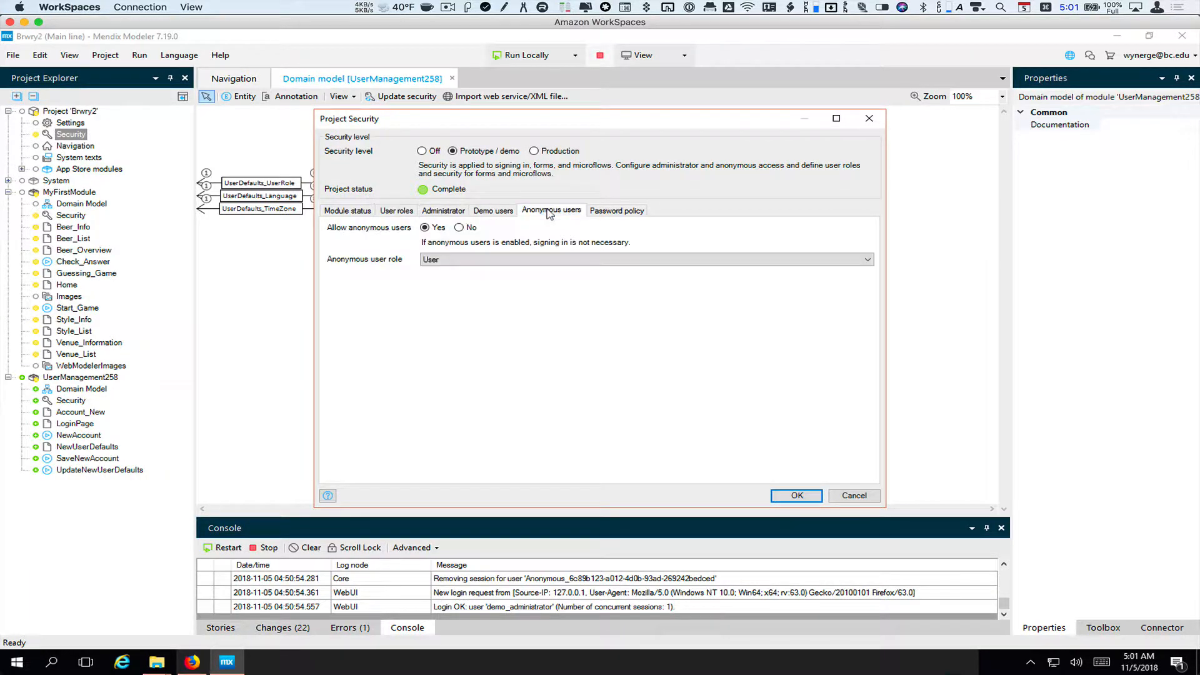
left_click(469, 259)
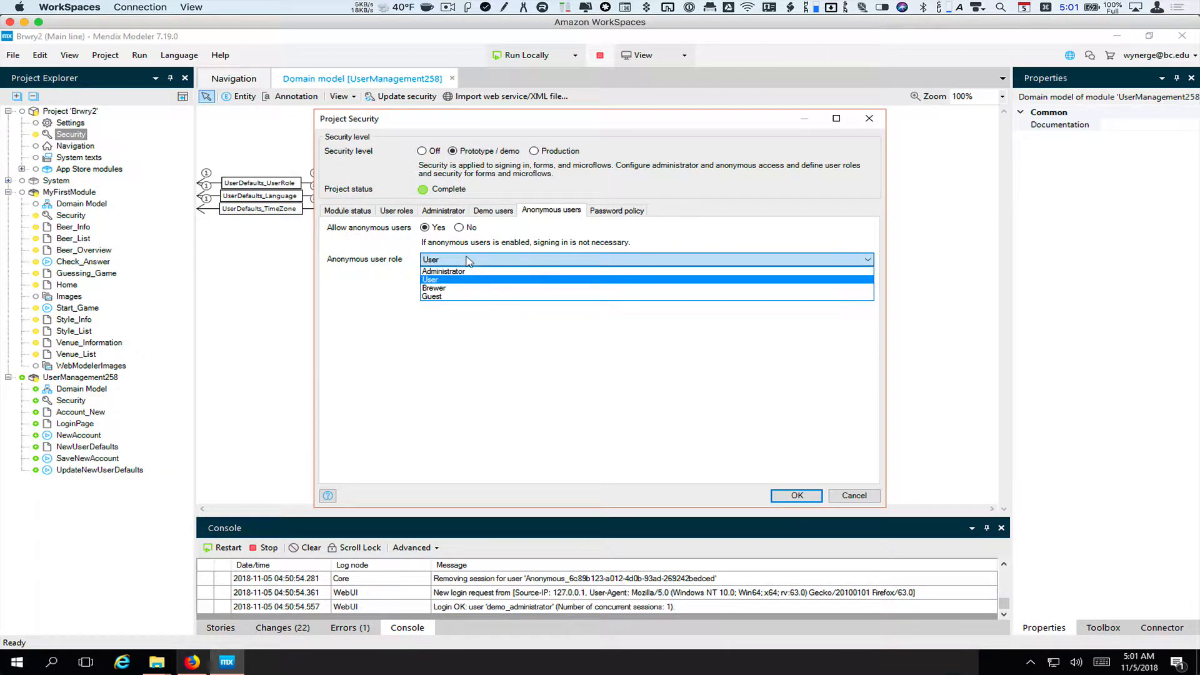
left_click(457, 296)
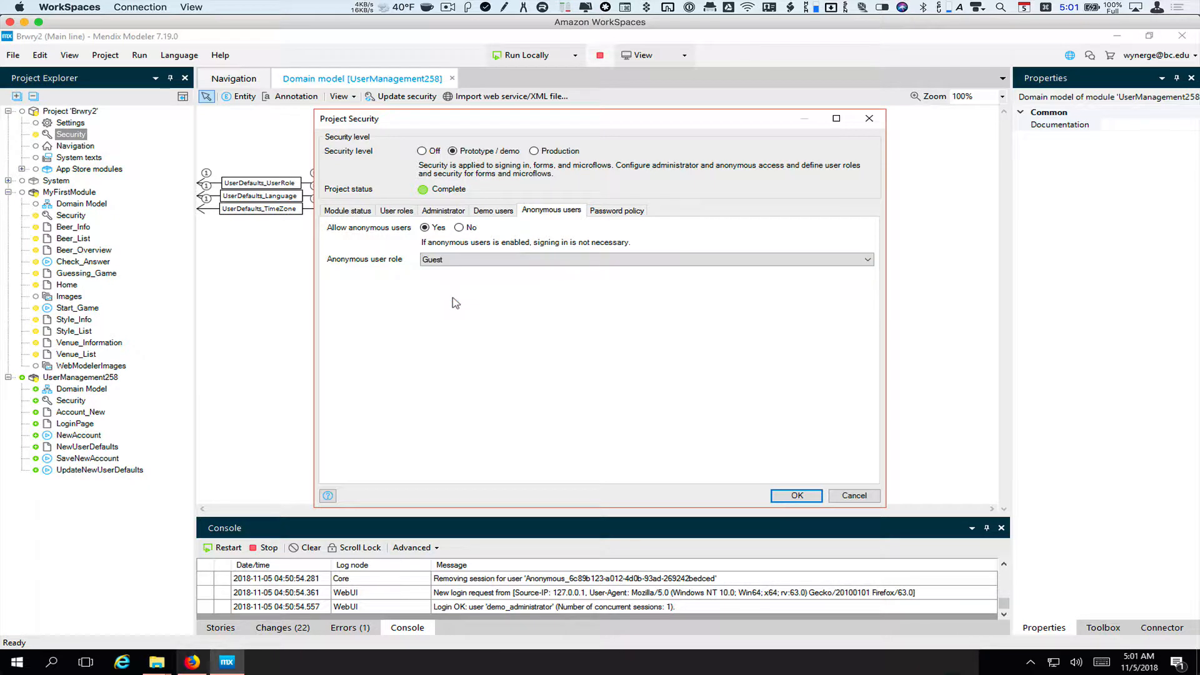
left_click(802, 497)
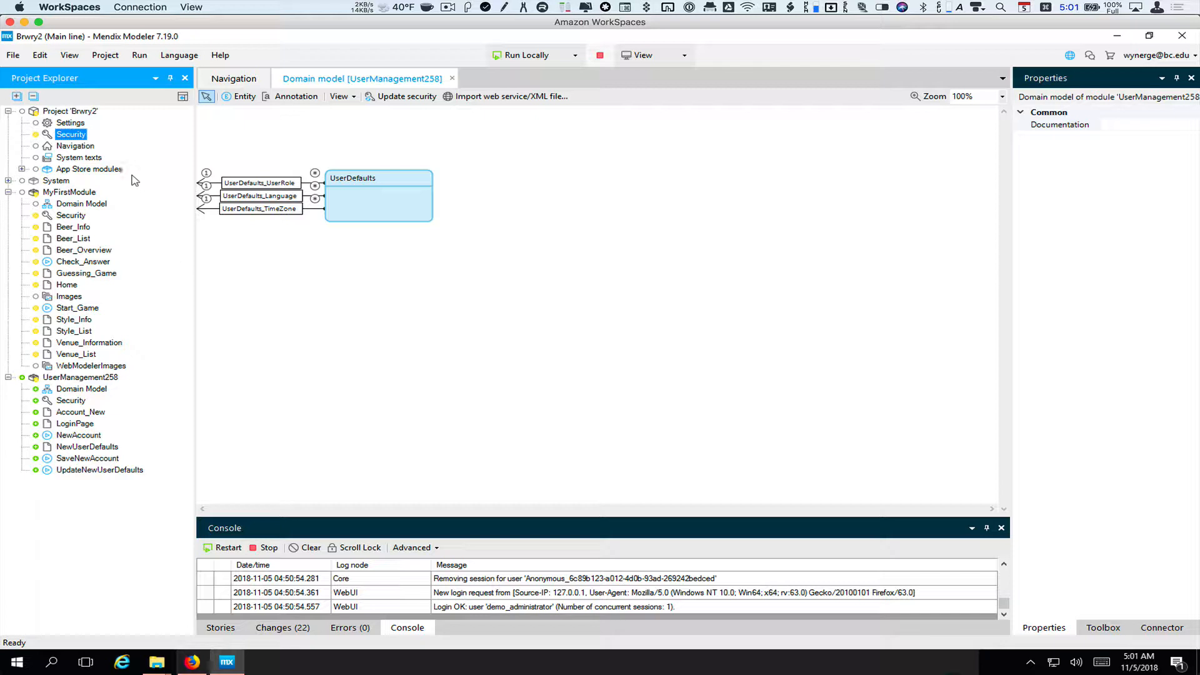
Add a navigation menu item captioned 'New User Settings' with the Glyphicon 'cog' icon
left_click(87, 148)
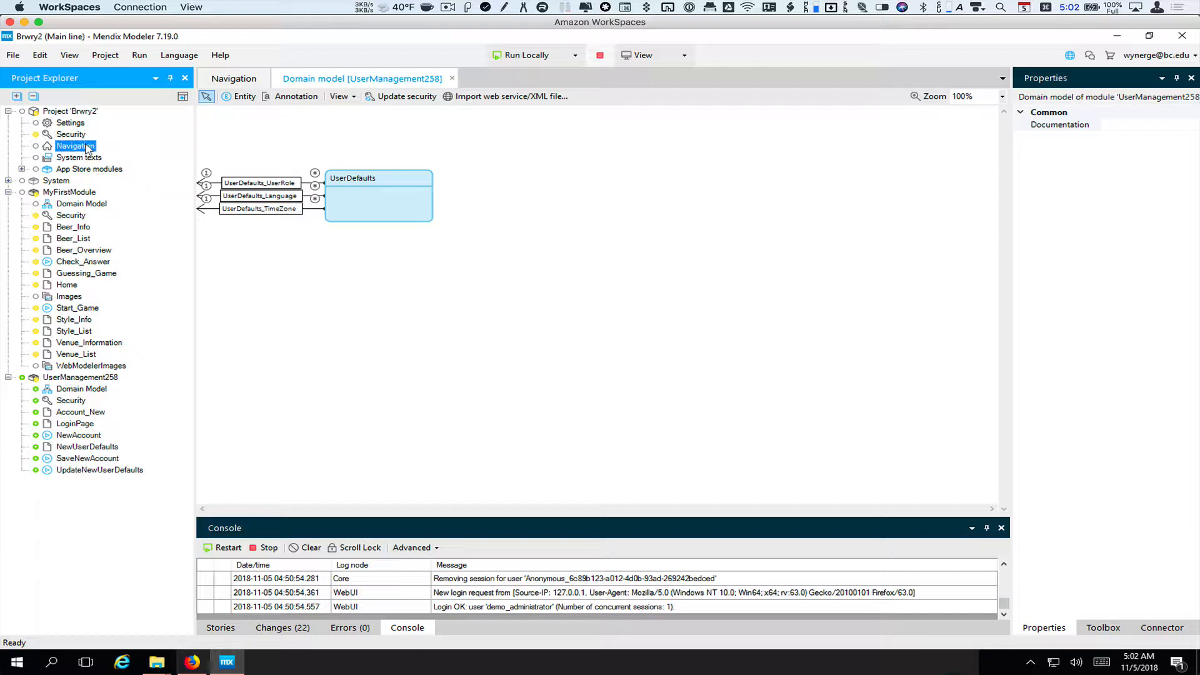
double_click(87, 148)
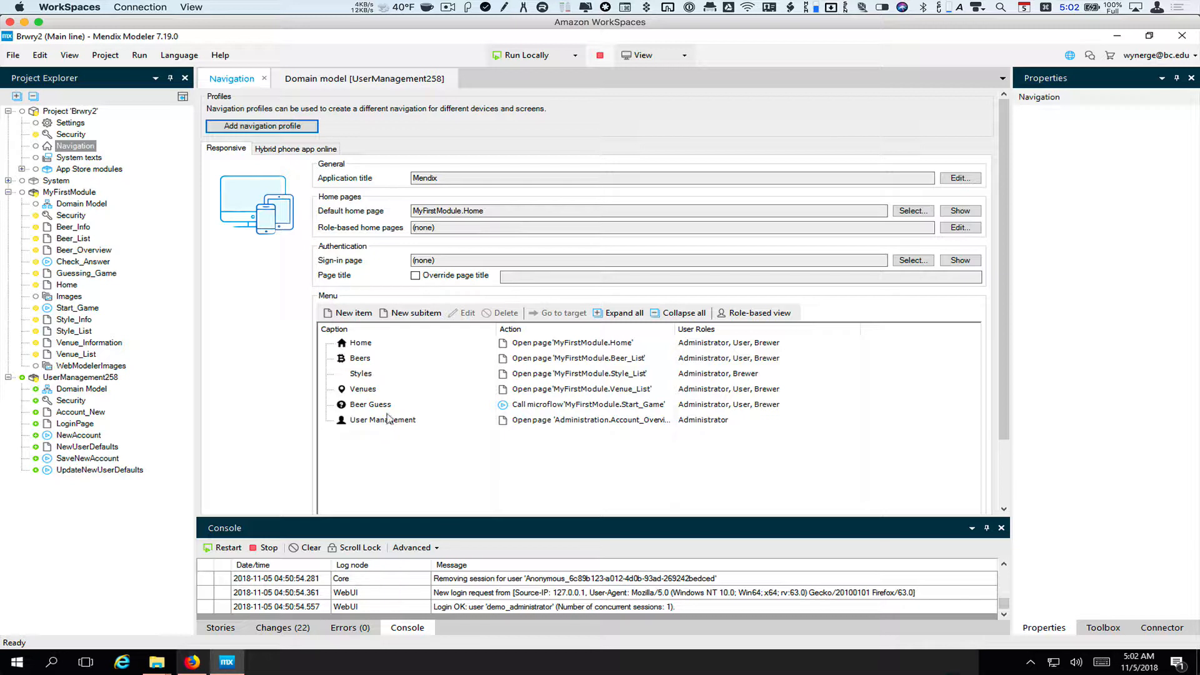
left_click(349, 313)
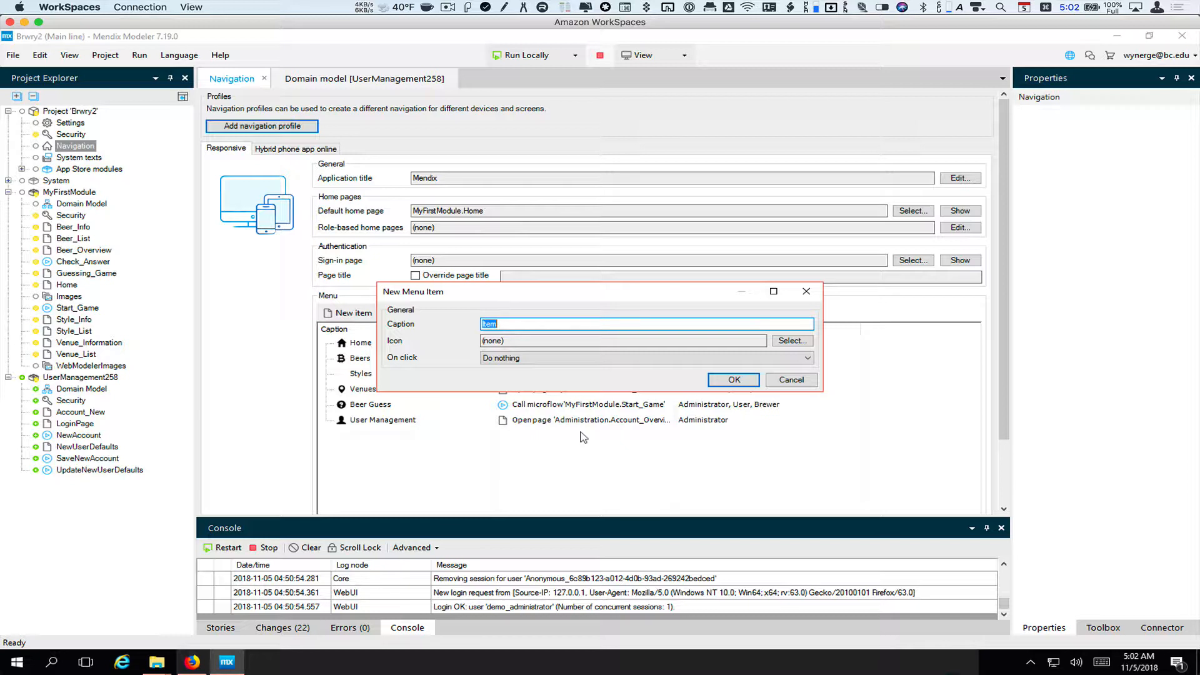
type("New User Settings")
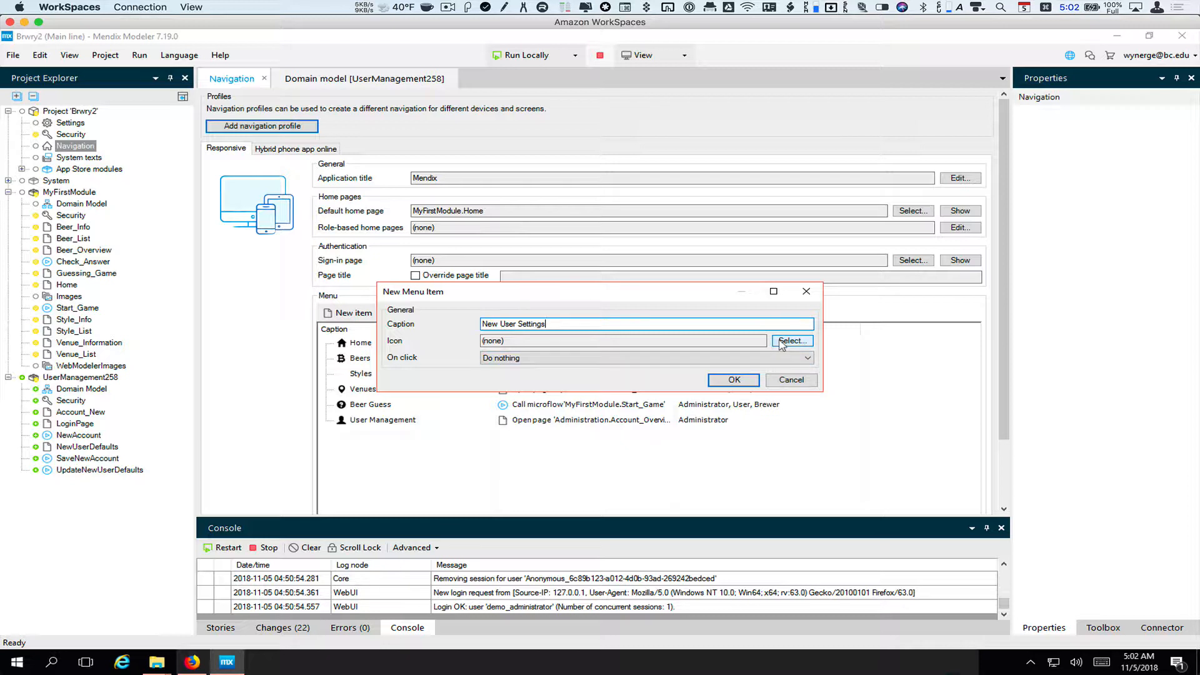
left_click(782, 342)
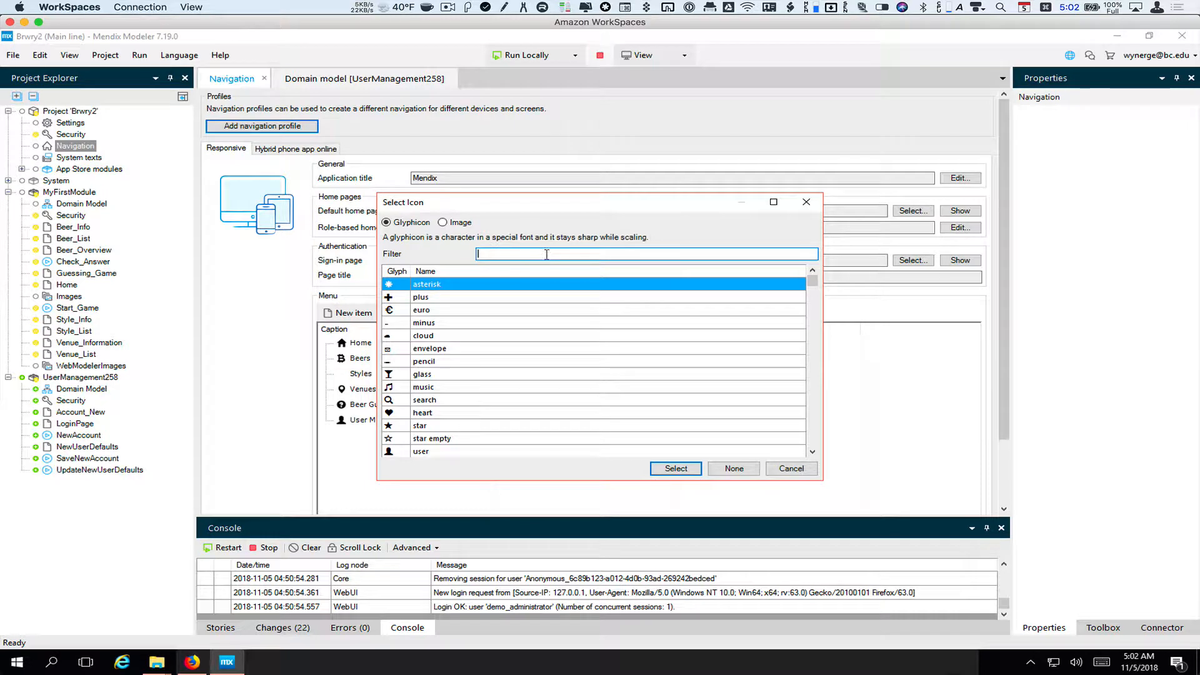
type("set")
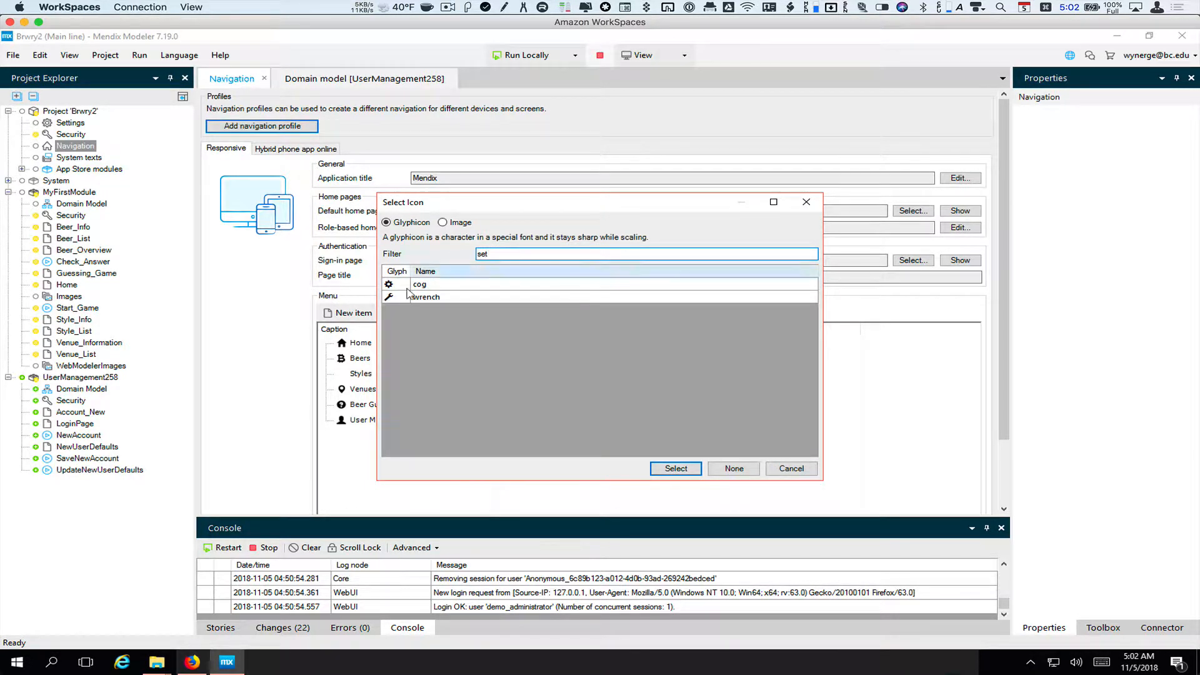
left_click(422, 285)
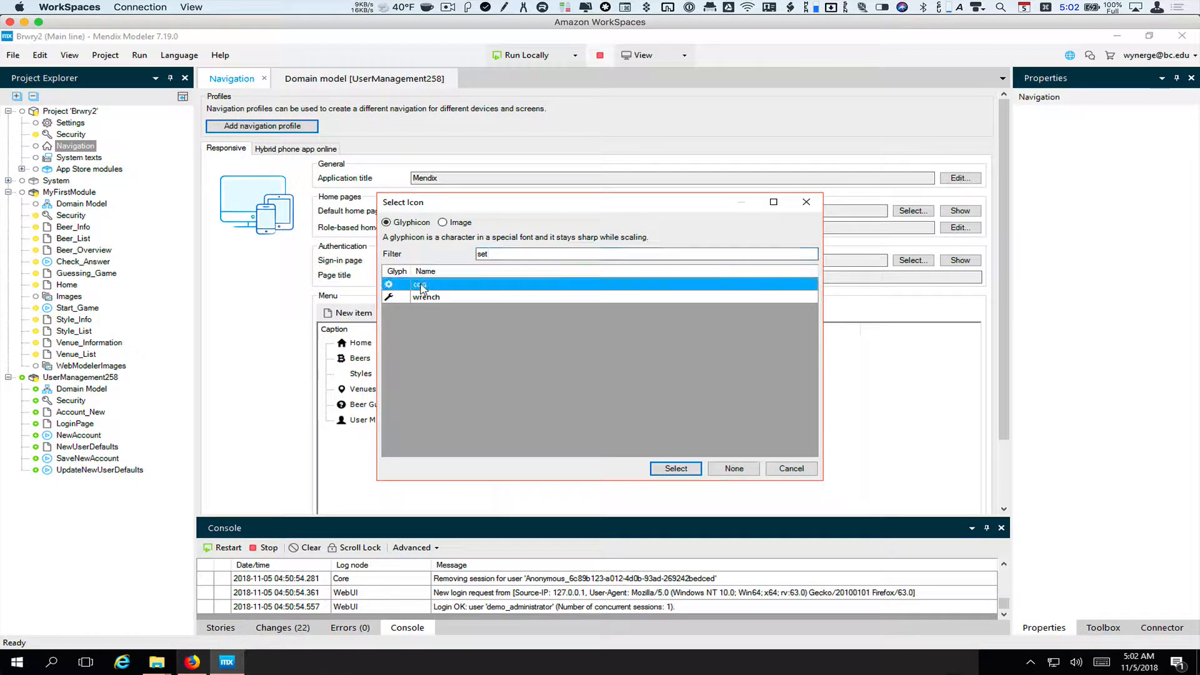
left_click(676, 468)
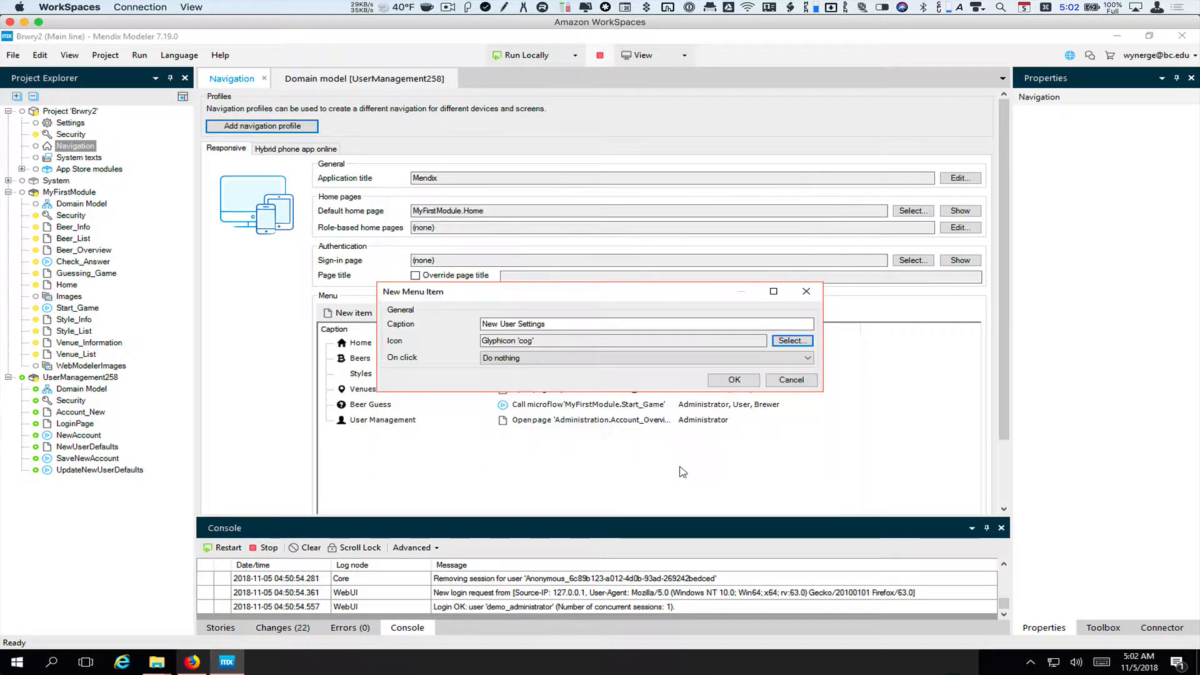
left_click(808, 358)
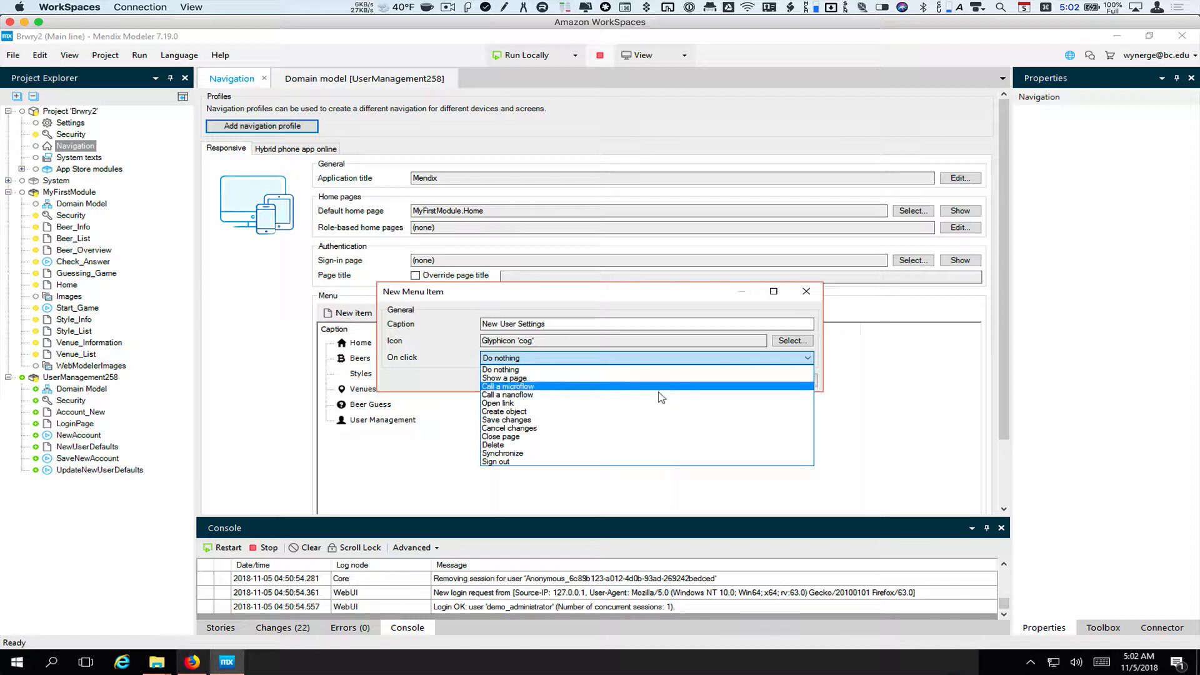
Set the New User Settings item to call UserManagement258.UpdateNewUserDefaults and confirm the item
left_click(660, 388)
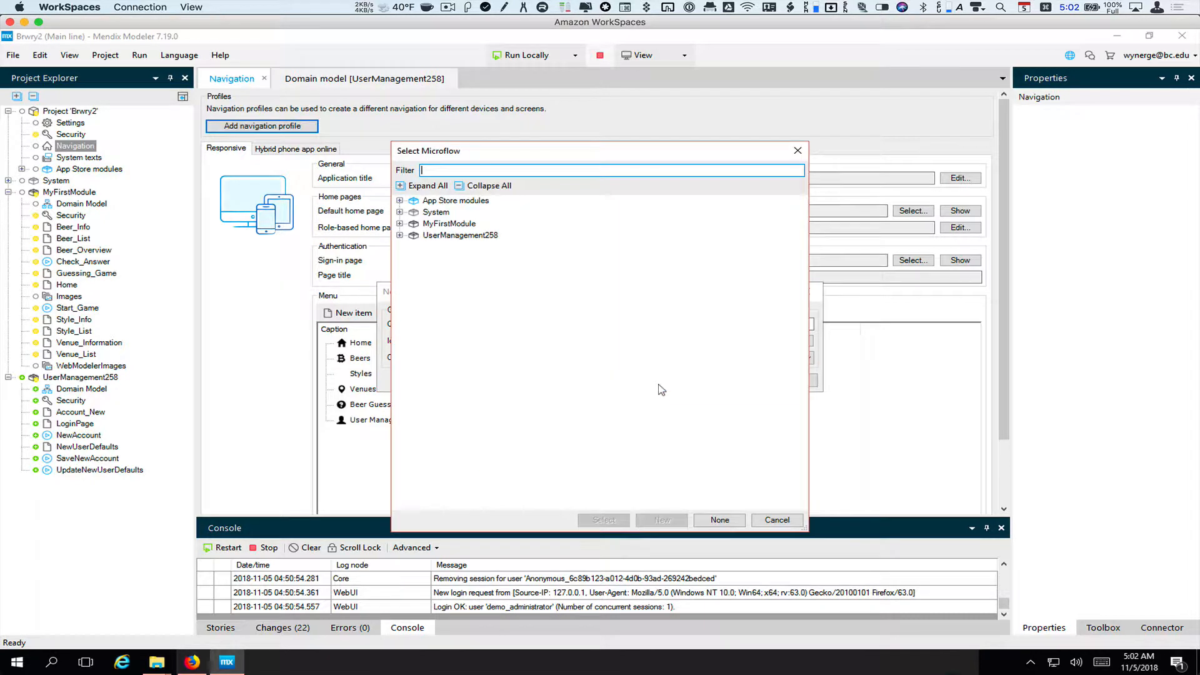
left_click(400, 238)
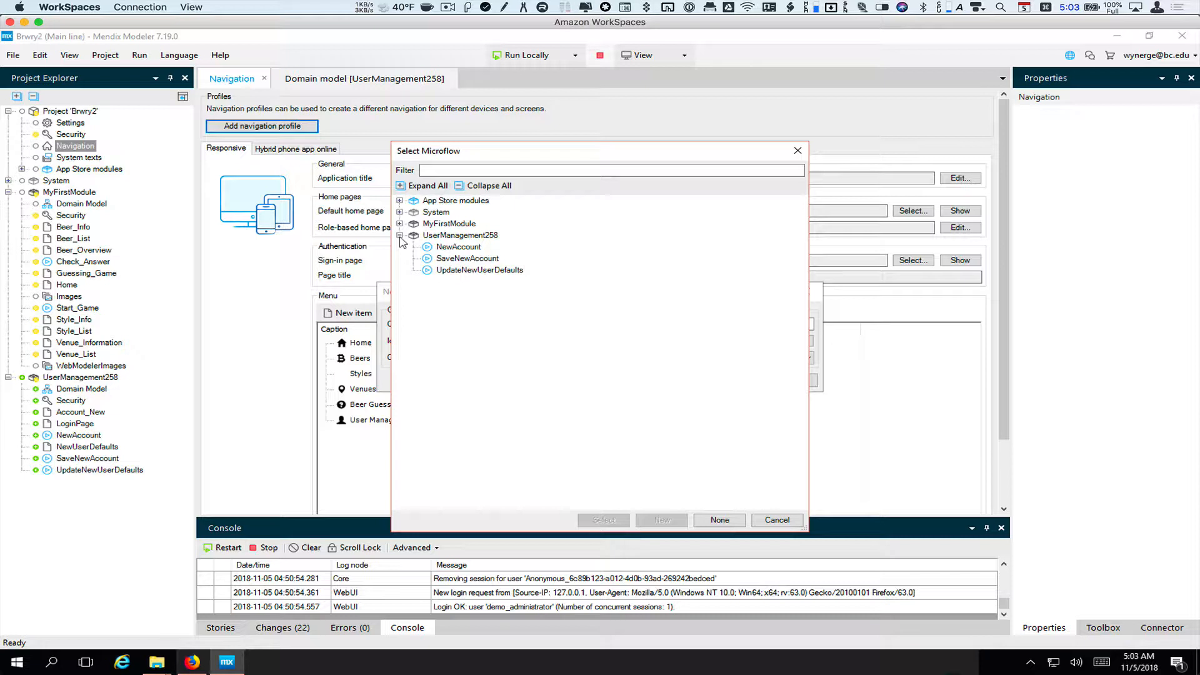
left_click(508, 276)
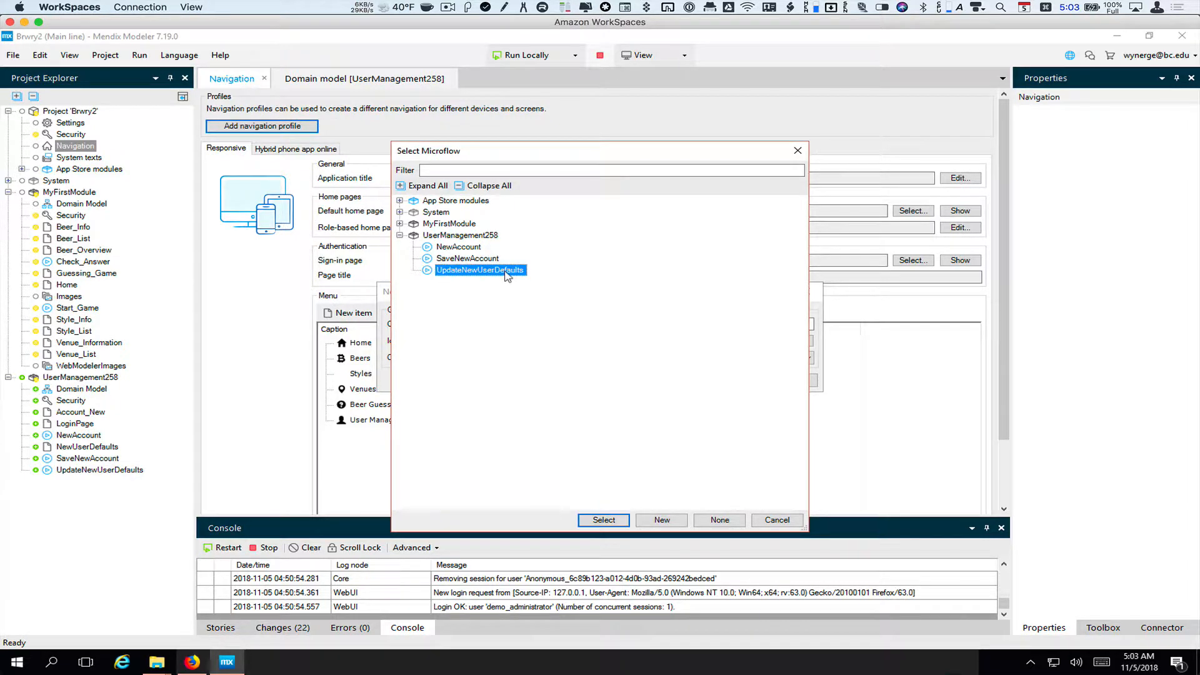
double_click(508, 276)
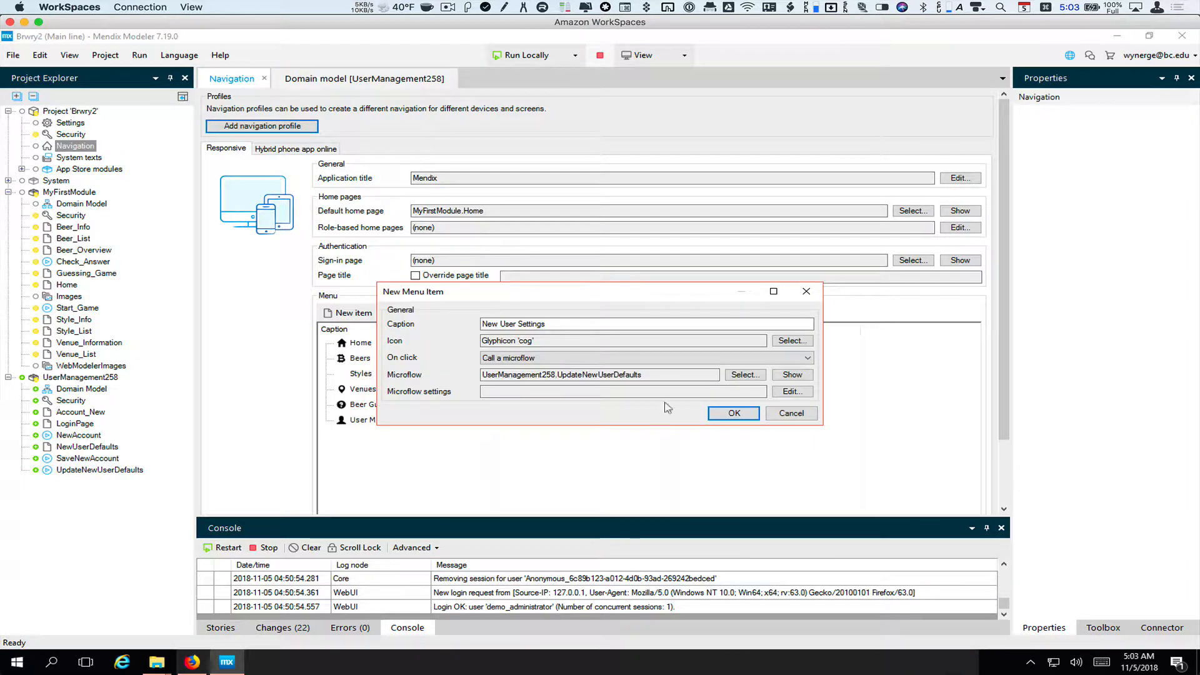
left_click(735, 414)
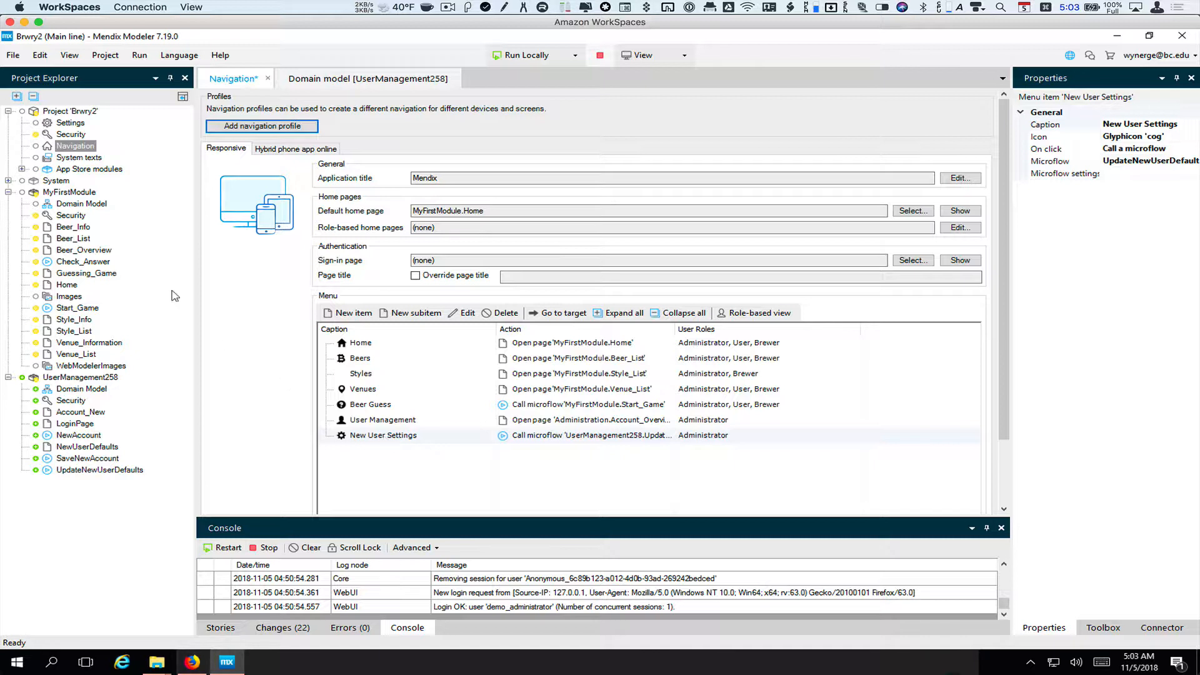
View the MyFirstModule Home page, then reopen Brwry2's Project Security settings
double_click(66, 284)
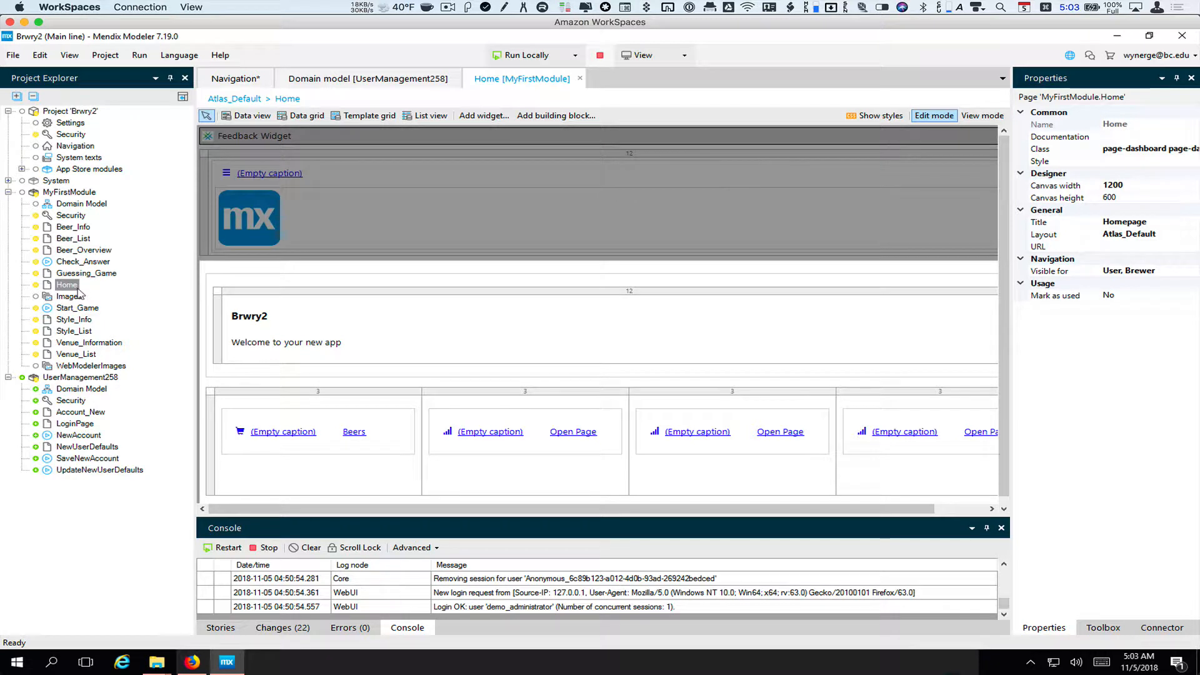
left_click(75, 124)
double_click(71, 135)
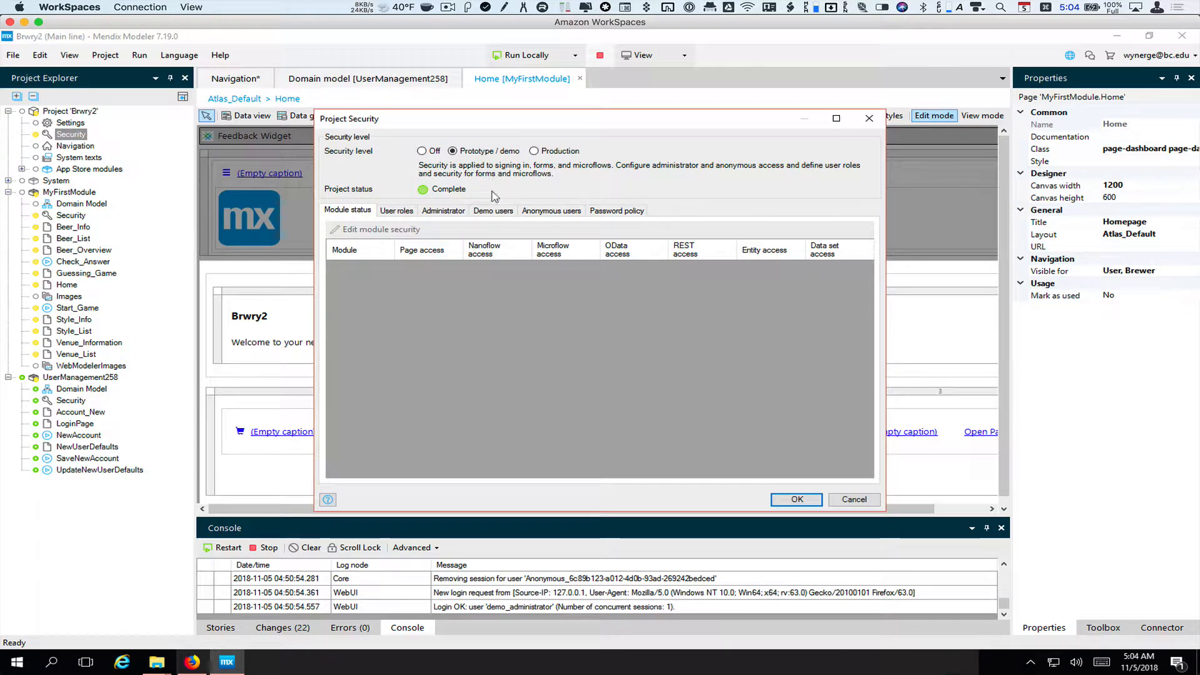
Inspect the Guest user role's module roles and close the picker without changes
left_click(405, 211)
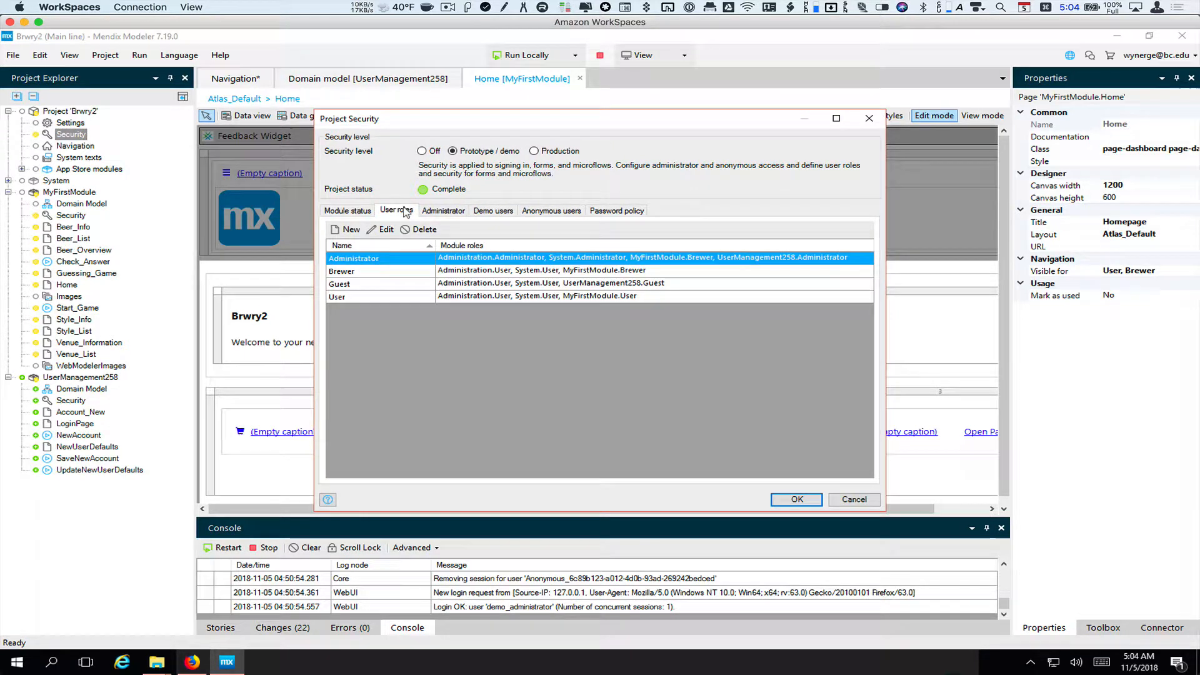
left_click(466, 285)
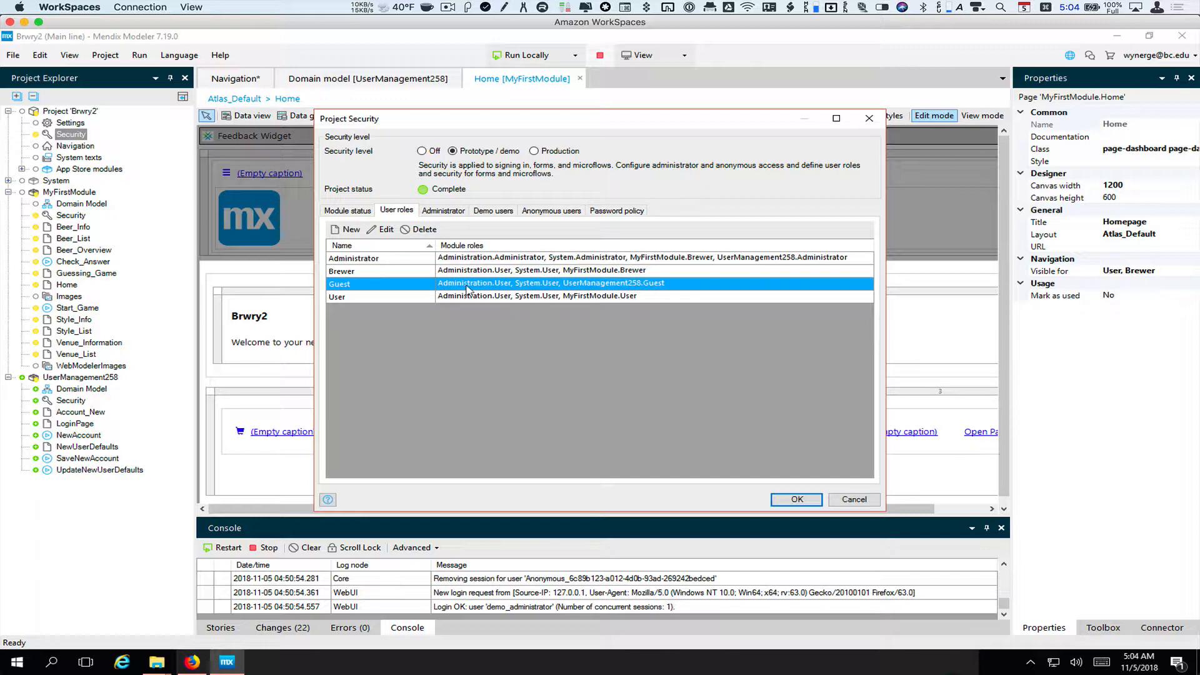
left_click(381, 229)
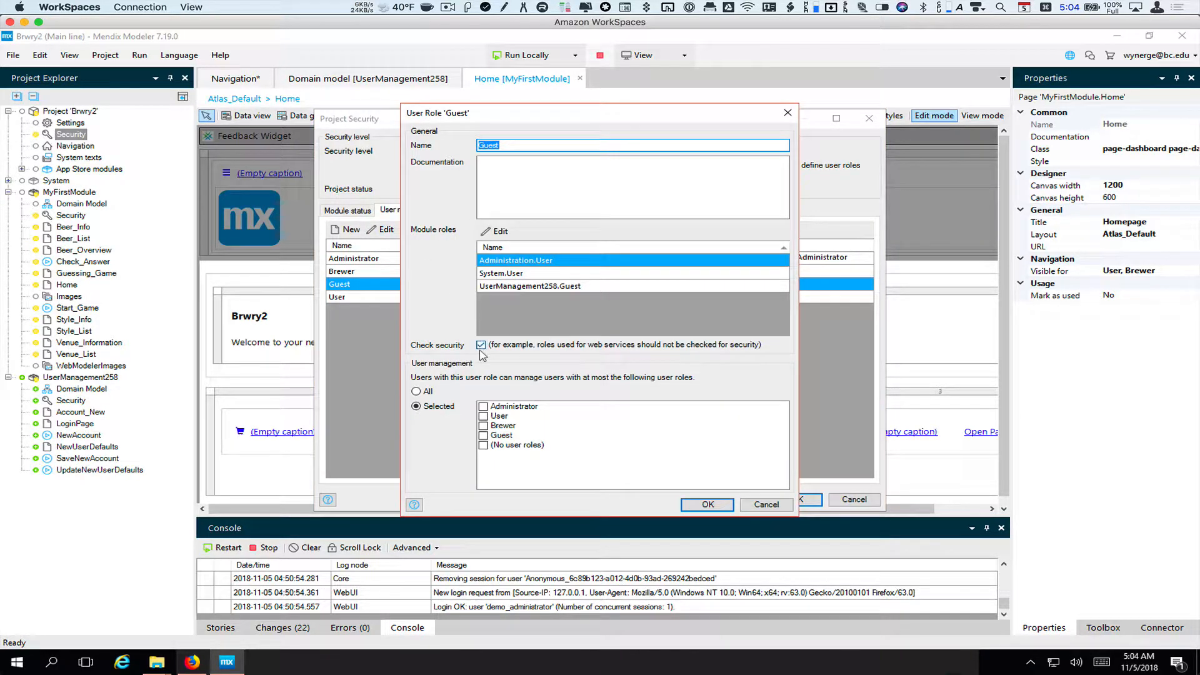
left_click(497, 231)
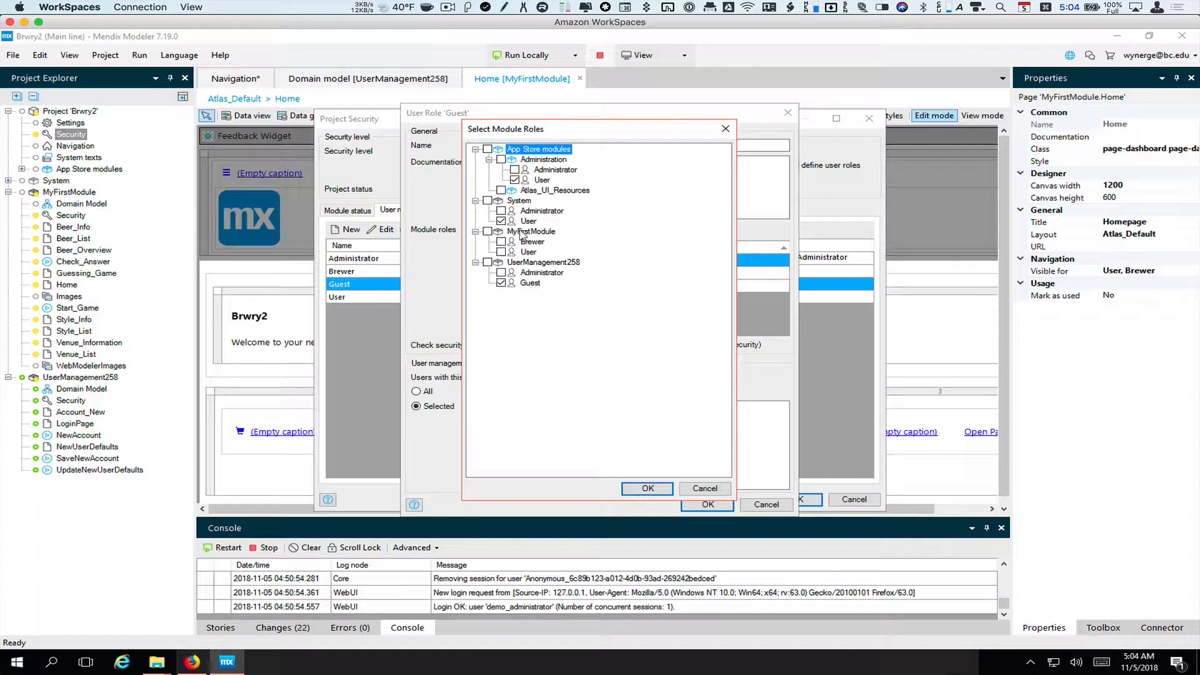
left_click(711, 489)
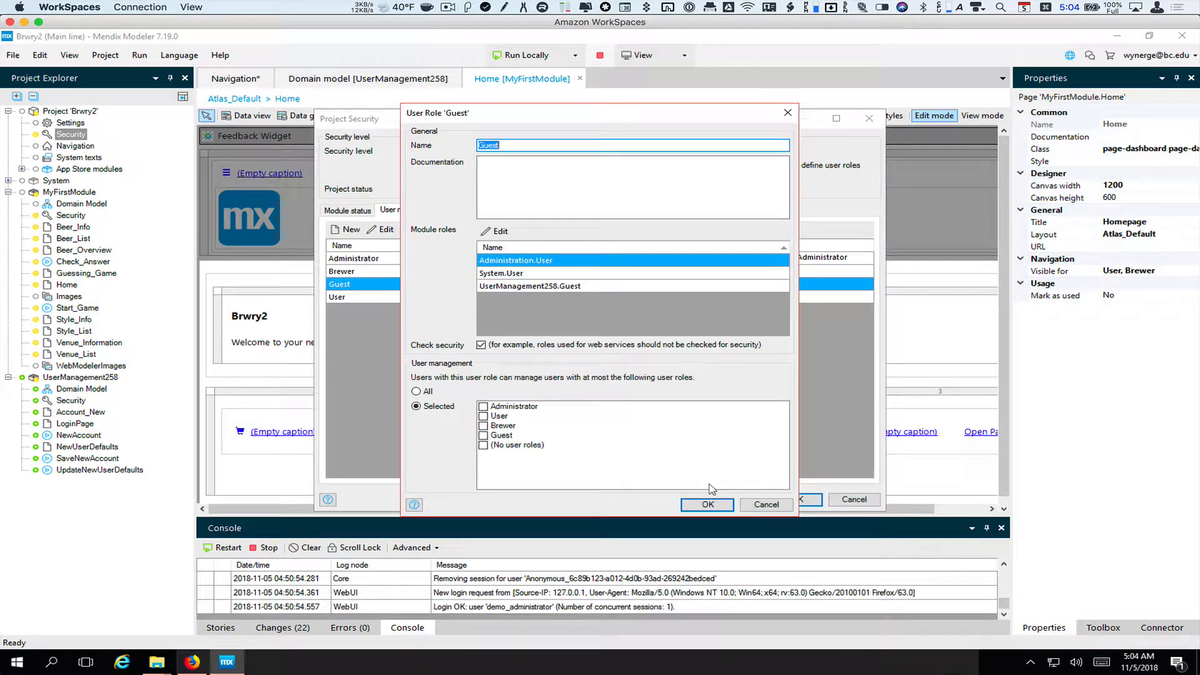
Cancel the Guest role and Project Security dialogs, then select MyFirstModule
left_click(754, 504)
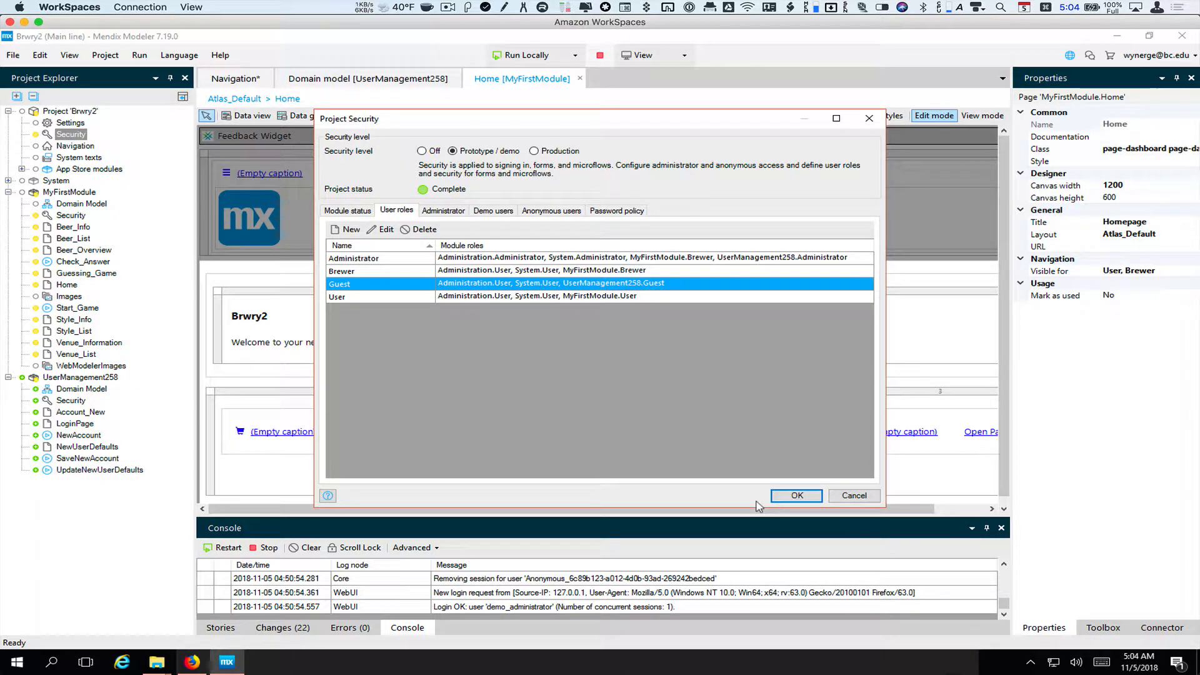
left_click(854, 495)
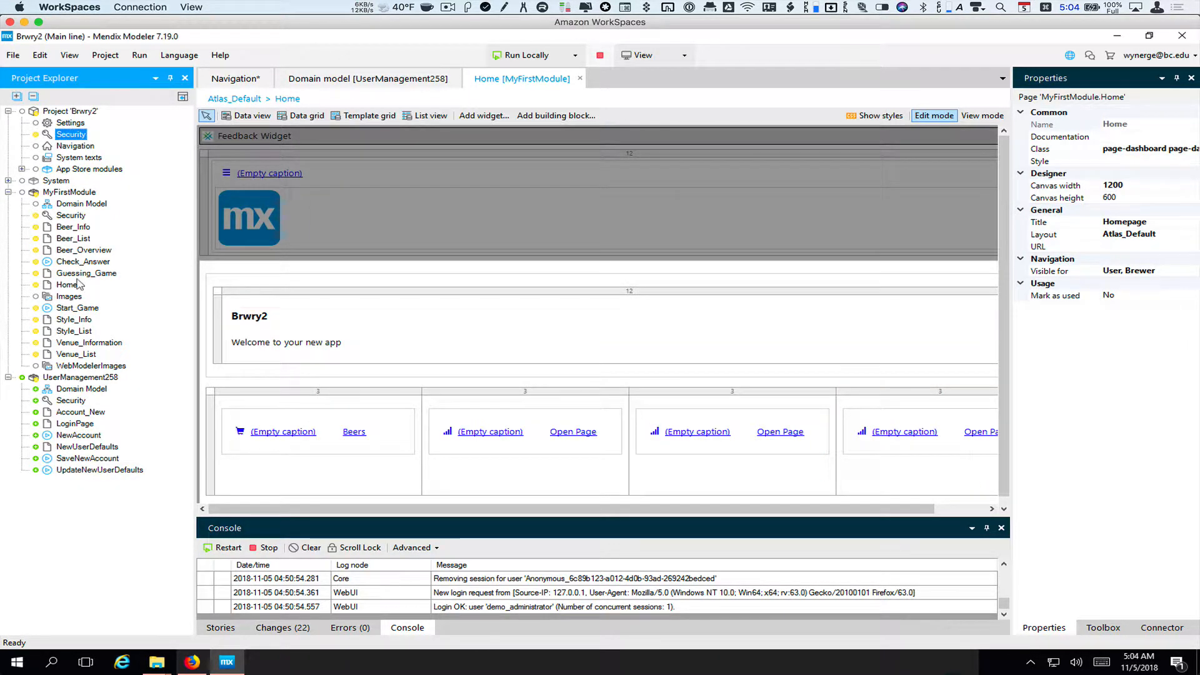
left_click(65, 194)
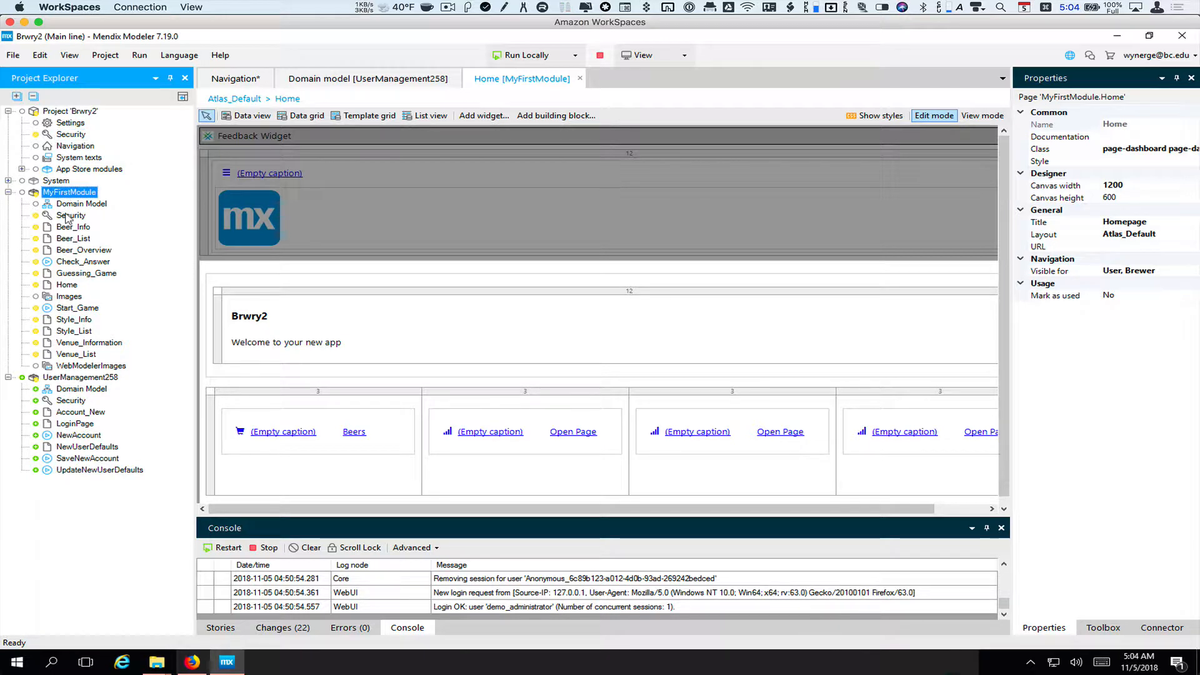
Create a new module role named Guest in MyFirstModule's security
double_click(67, 217)
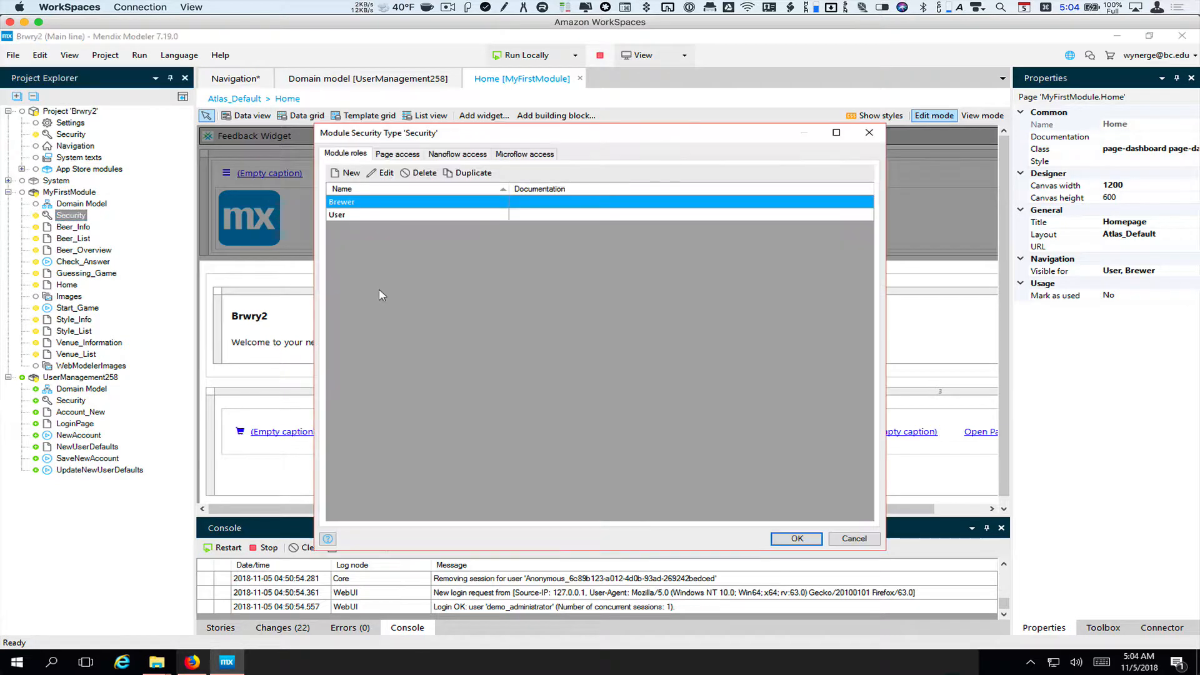
left_click(345, 173)
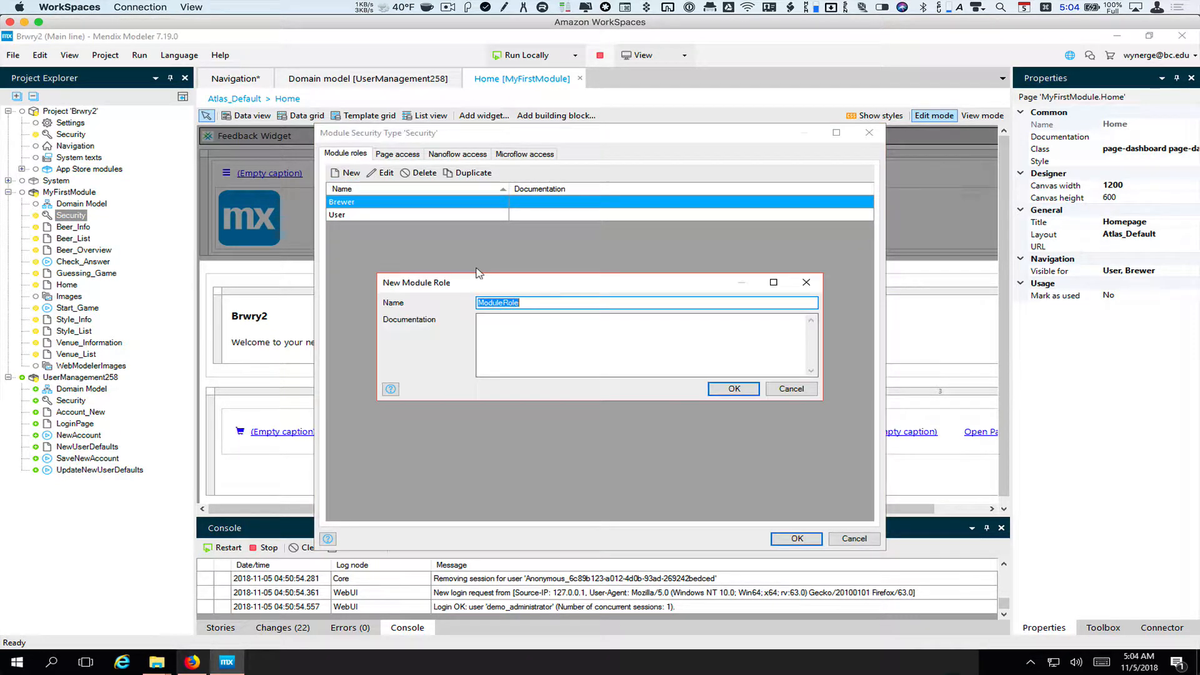
type("Guest")
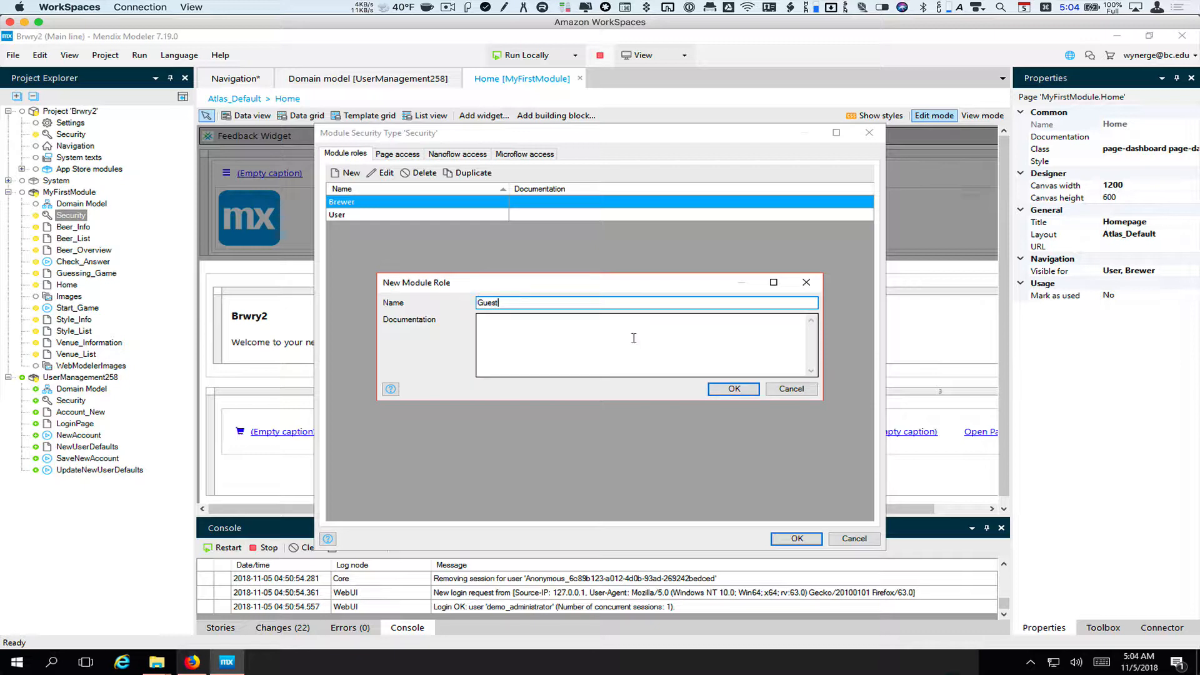
left_click(725, 388)
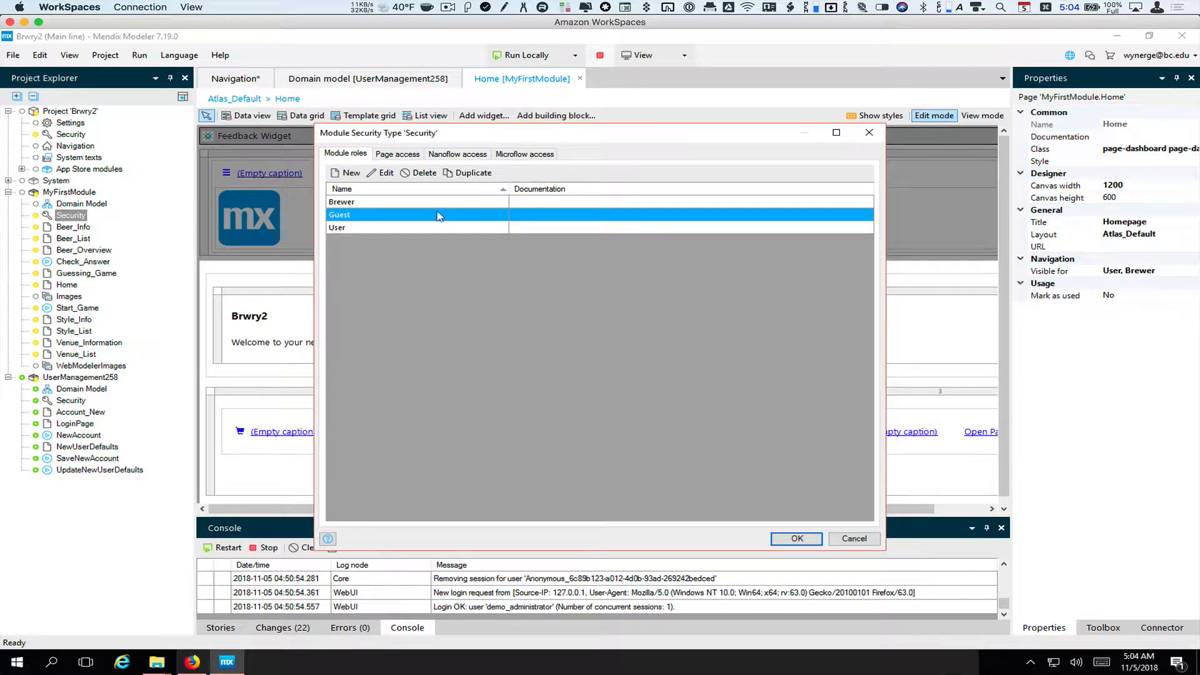
Grant the Guest module role access to the Home page and save module security
left_click(407, 155)
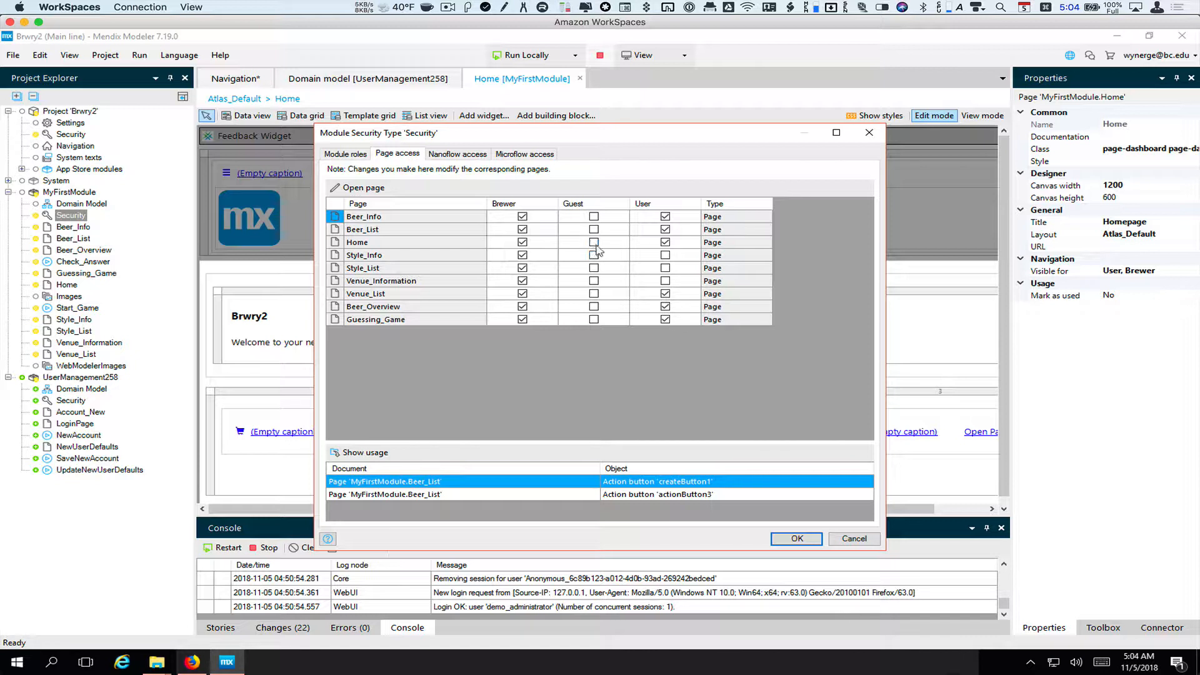
left_click(594, 243)
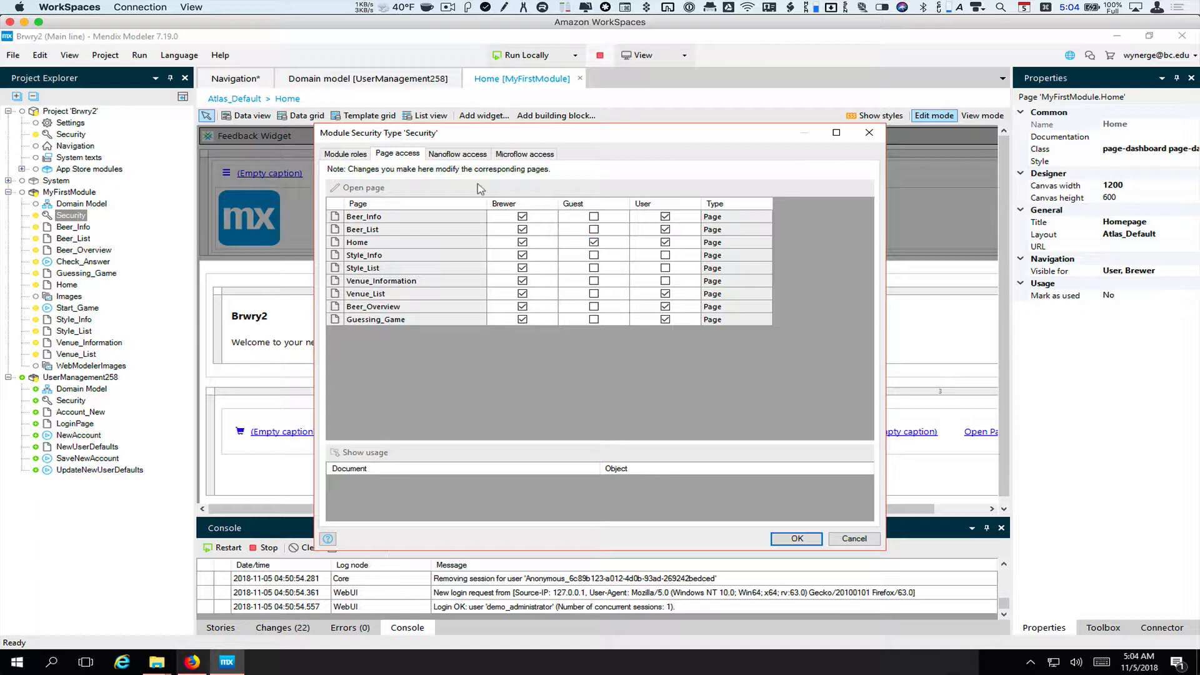
left_click(474, 154)
left_click(514, 154)
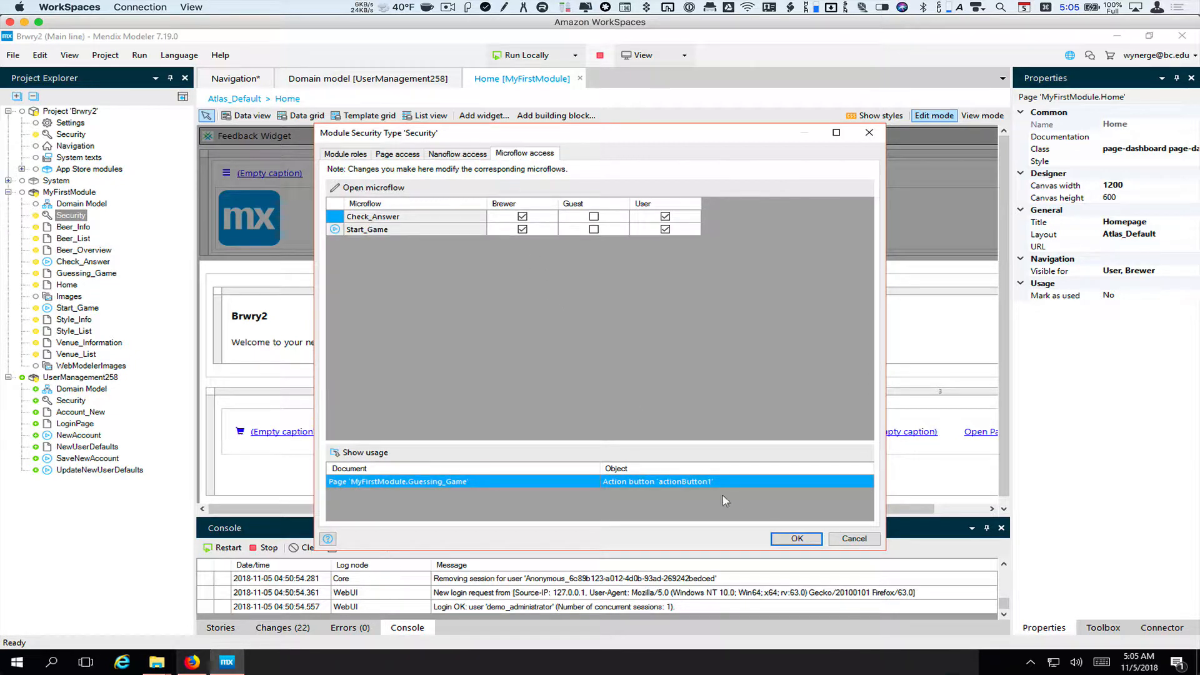
left_click(805, 540)
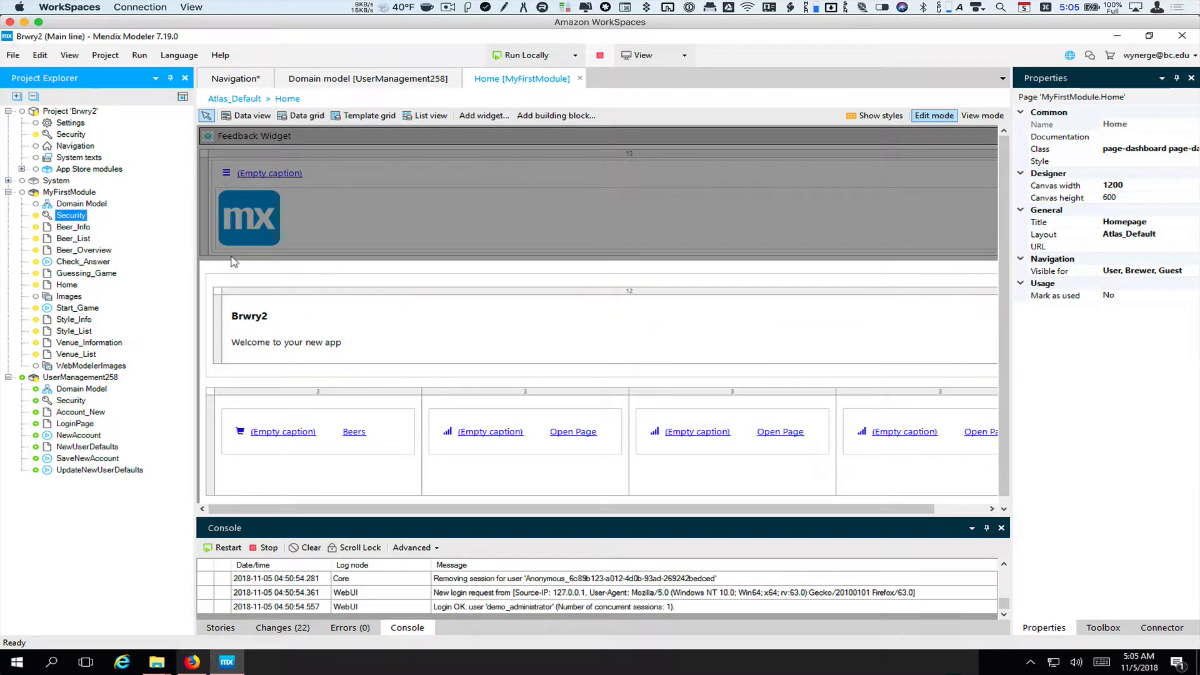
Tick MyFirstModule.Guest in the Guest user role's module roles and save project security
double_click(71, 135)
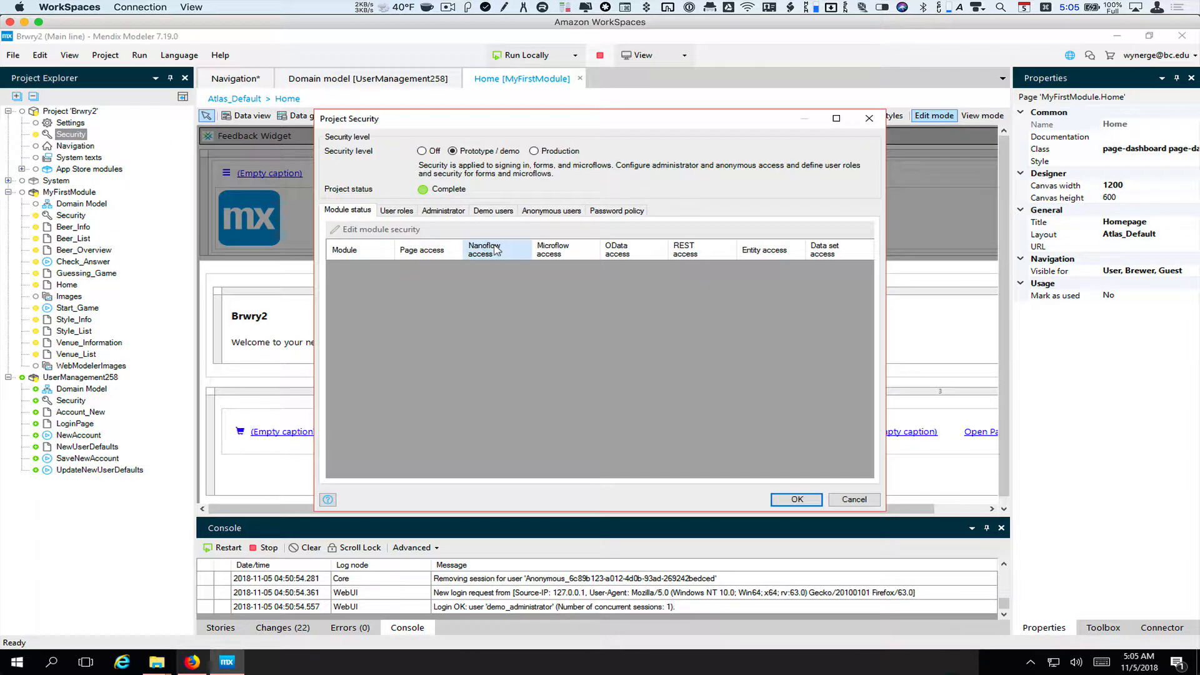
left_click(399, 212)
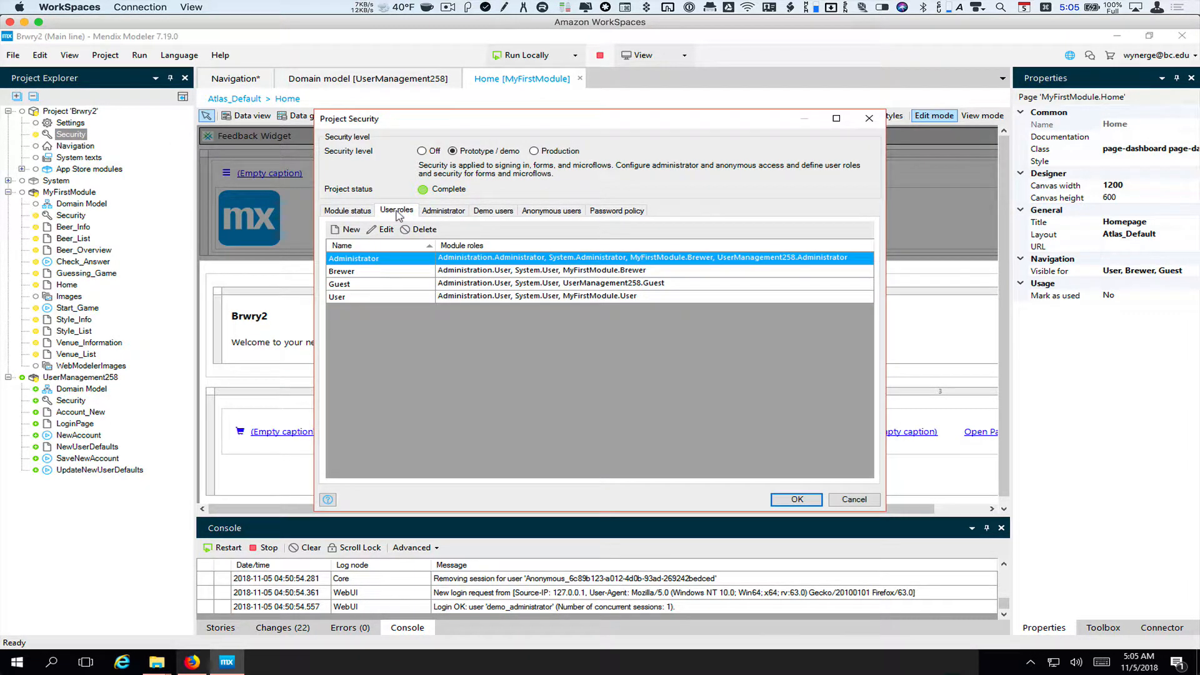
left_click(483, 285)
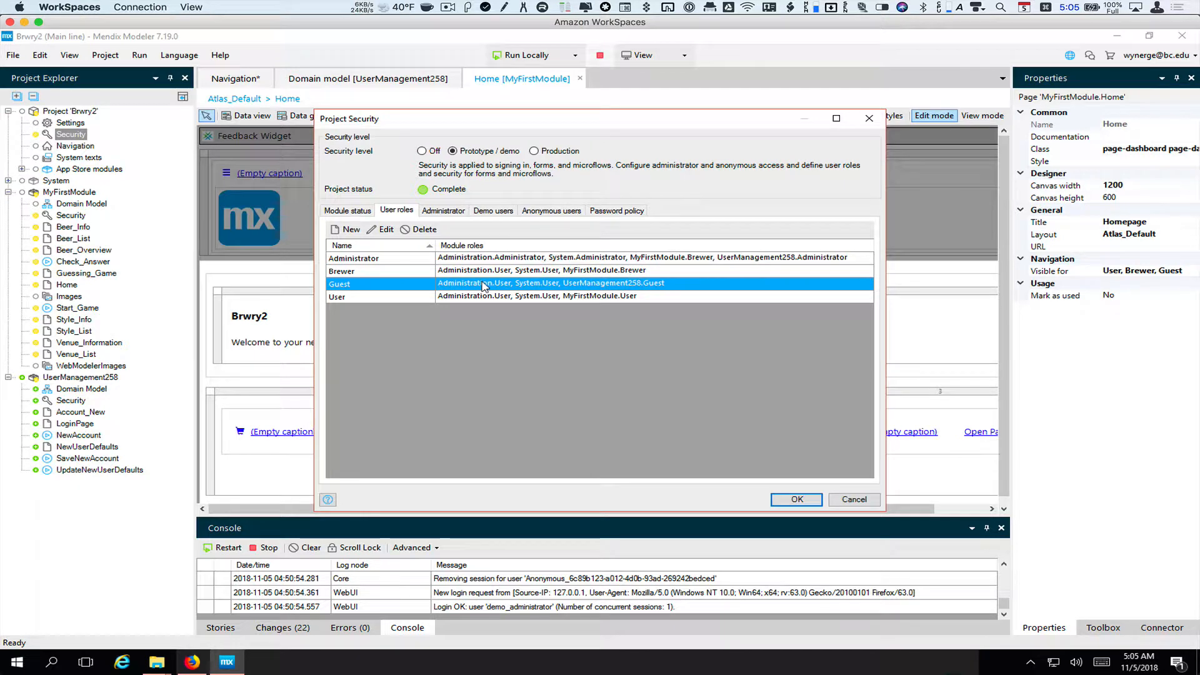
left_click(385, 230)
left_click(498, 259)
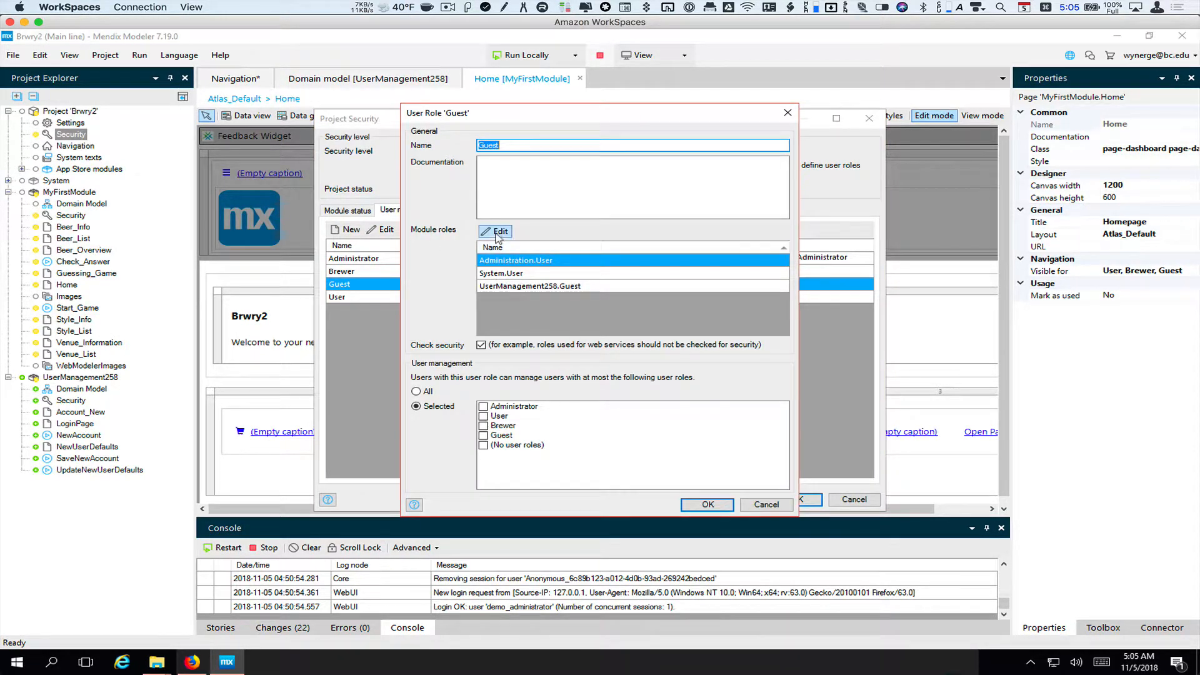
left_click(498, 233)
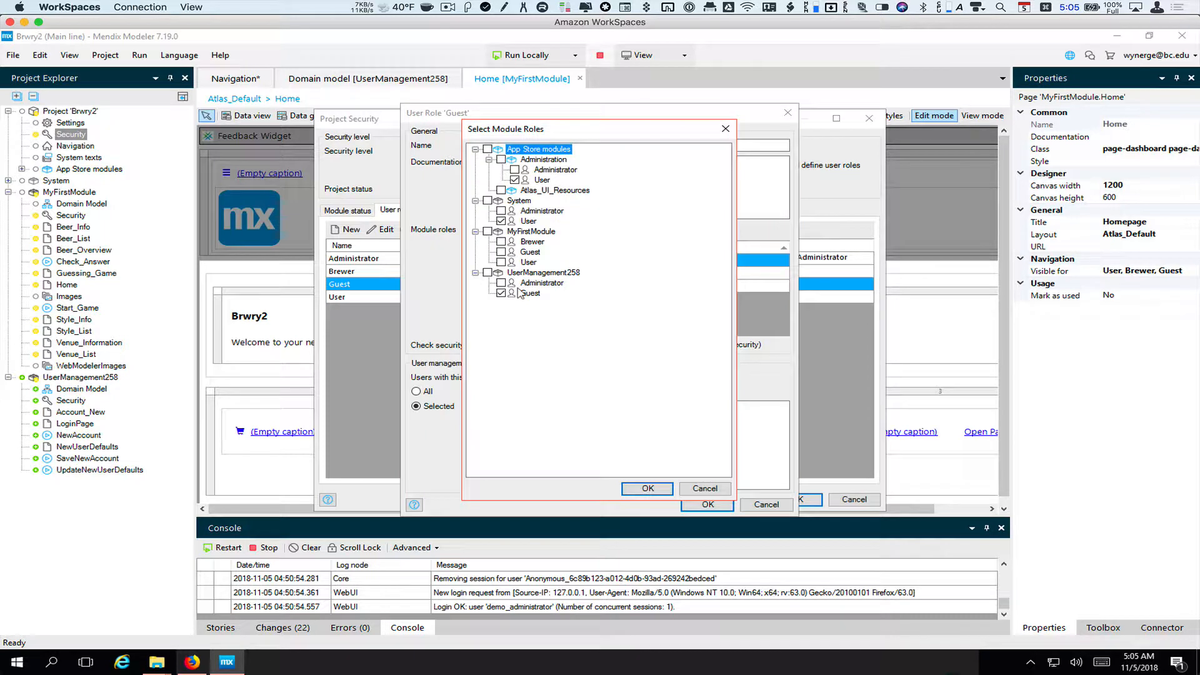
left_click(500, 252)
left_click(648, 489)
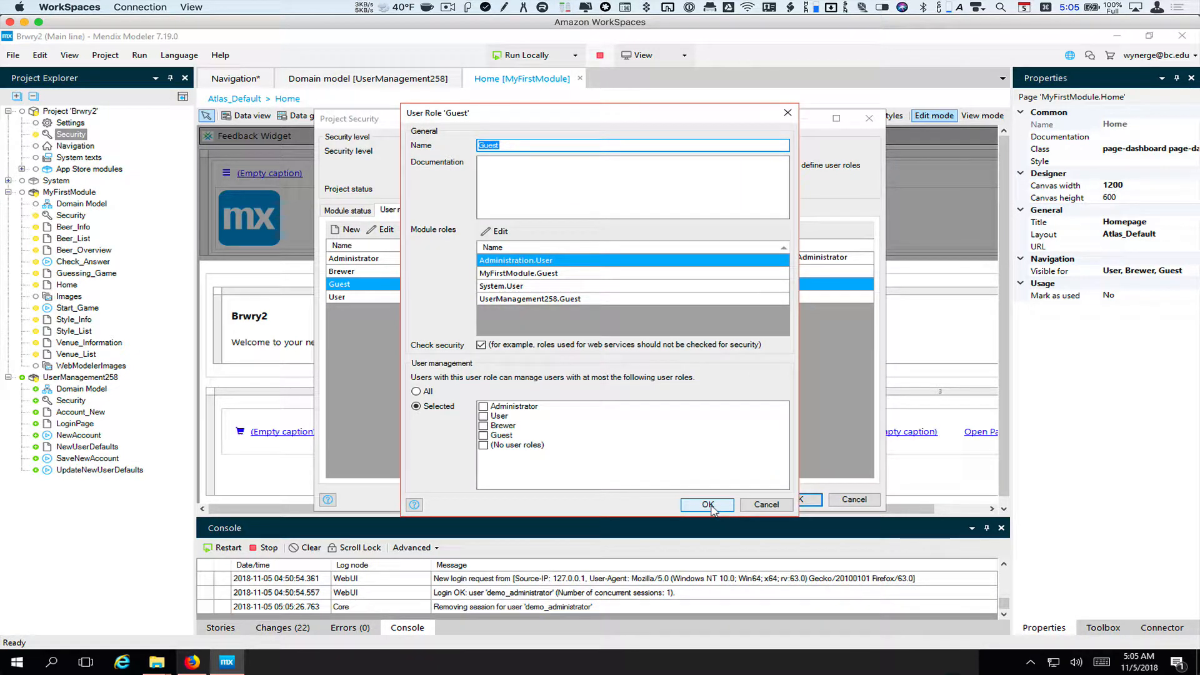
left_click(708, 505)
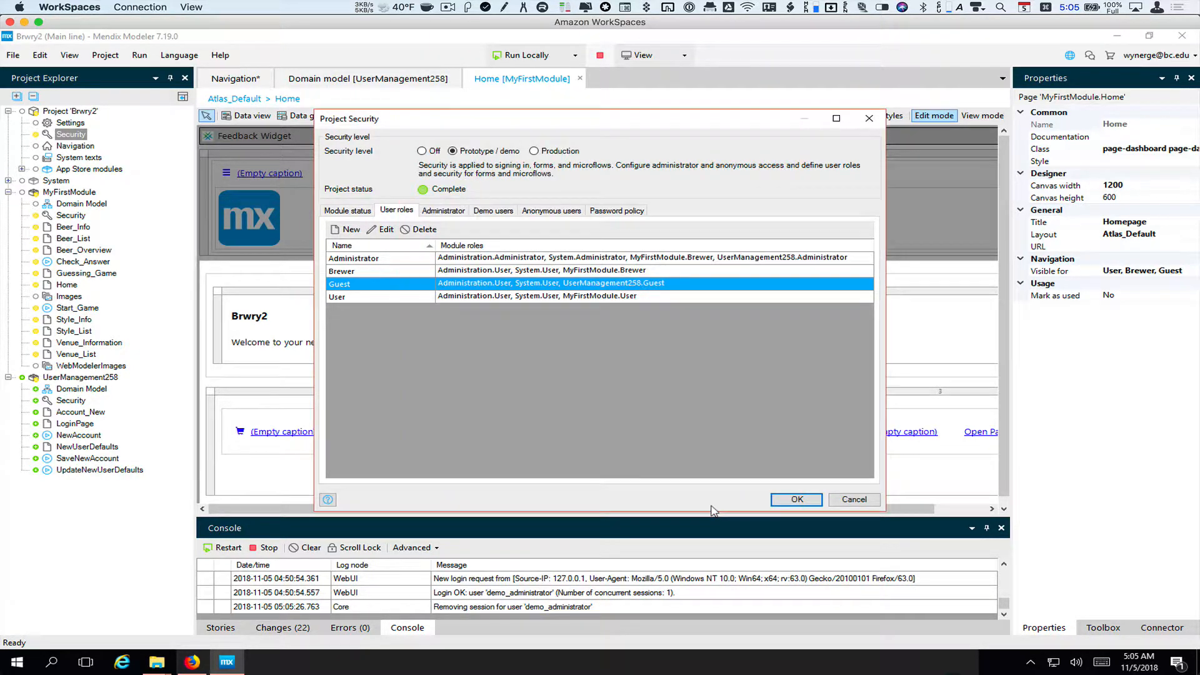
left_click(795, 495)
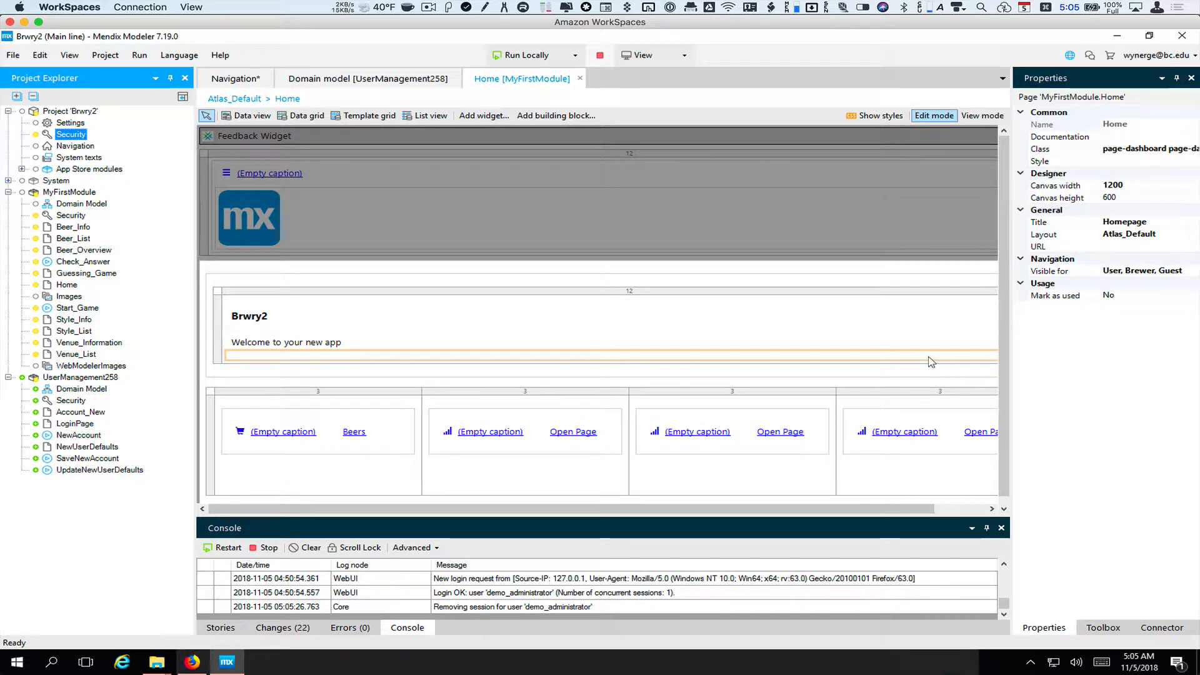
Show the Toolbox, scroll to Button widgets and pick the Open page button
left_click(1116, 629)
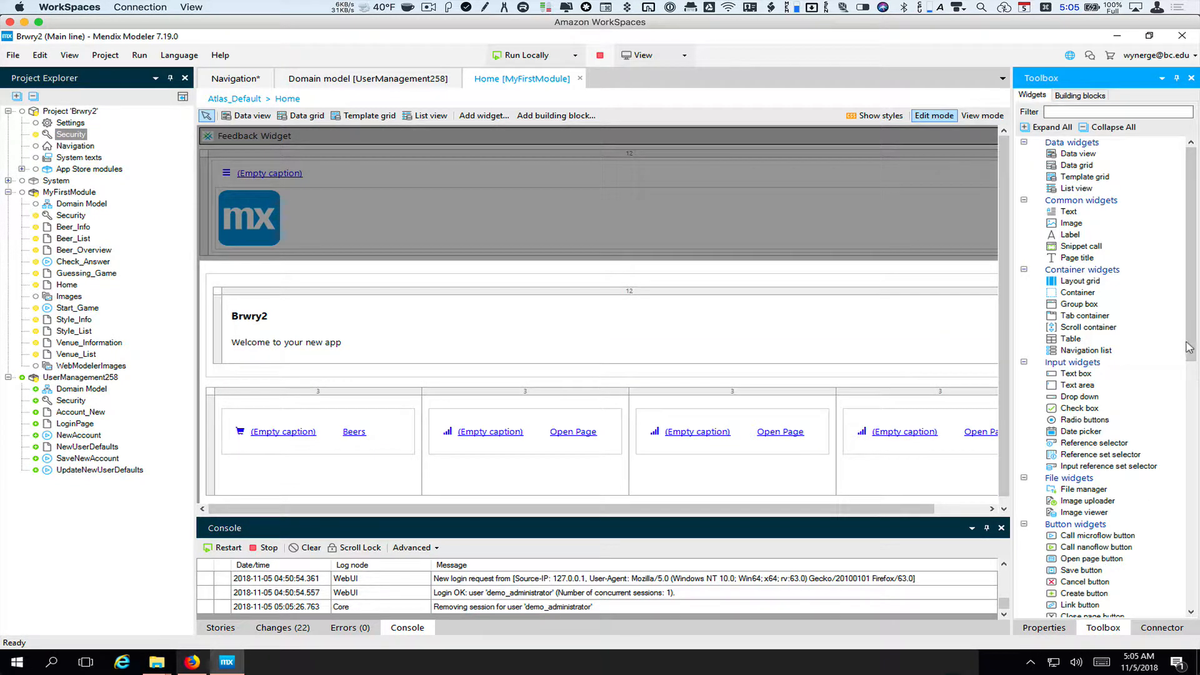
left_click_drag(1194, 350, 1197, 418)
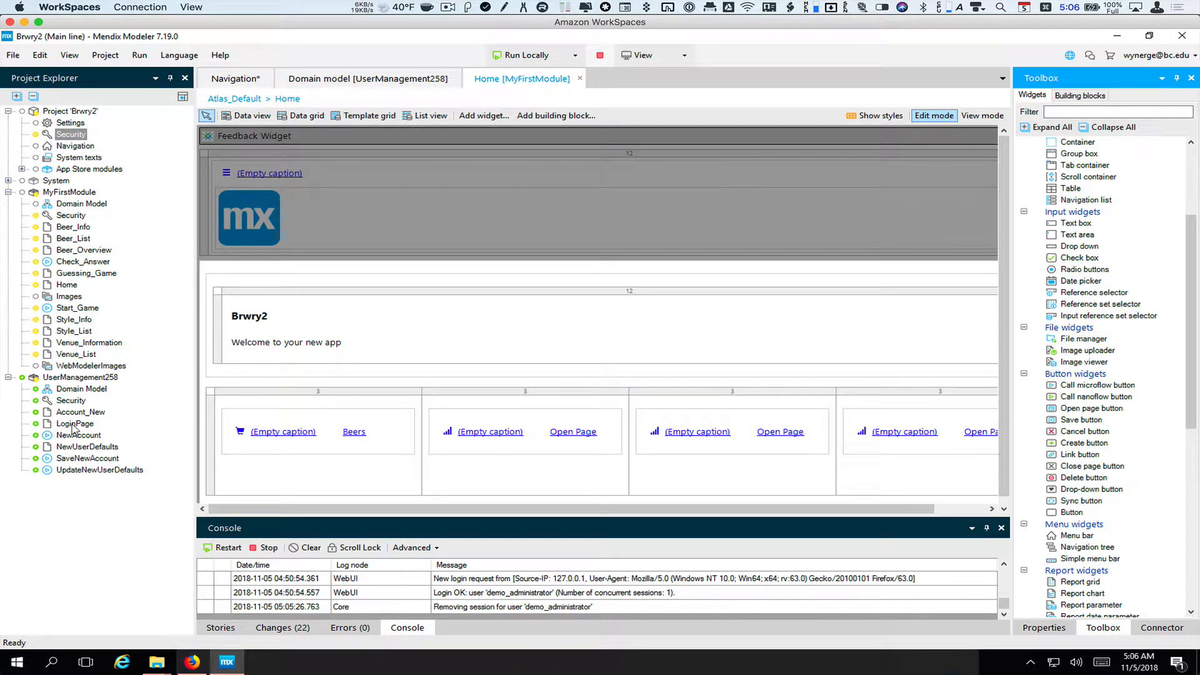
left_click(1097, 408)
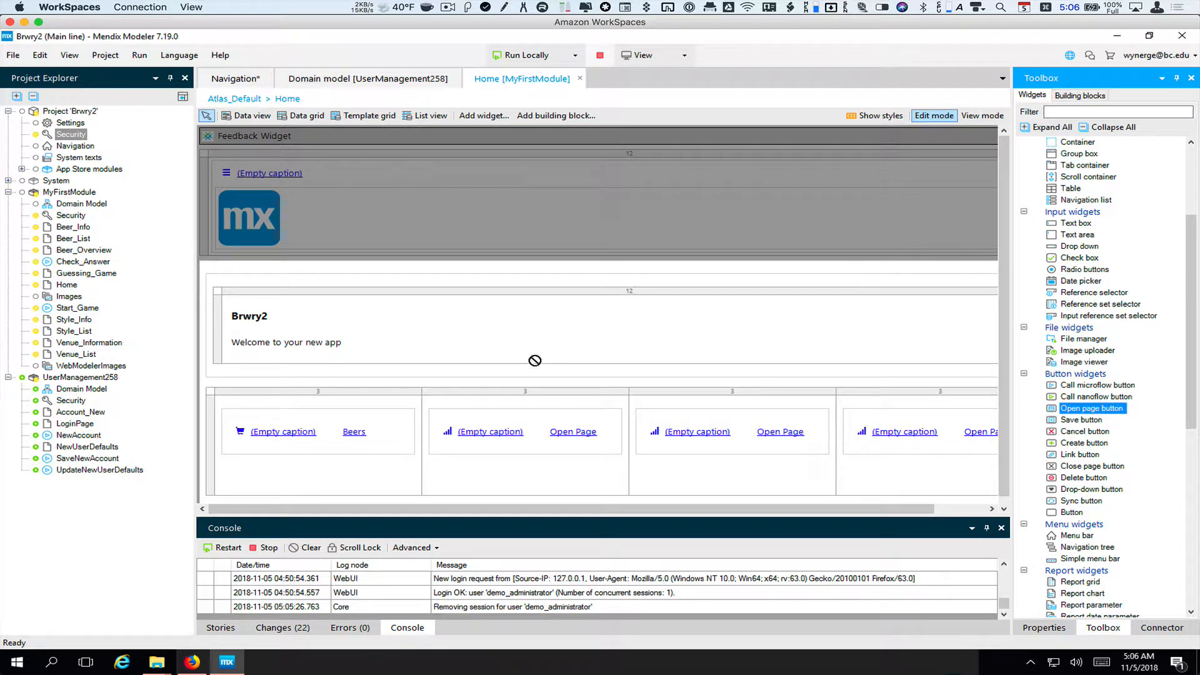
Place an open-page button under the welcome text targeting UserManagement258.LoginPage
left_click(469, 365)
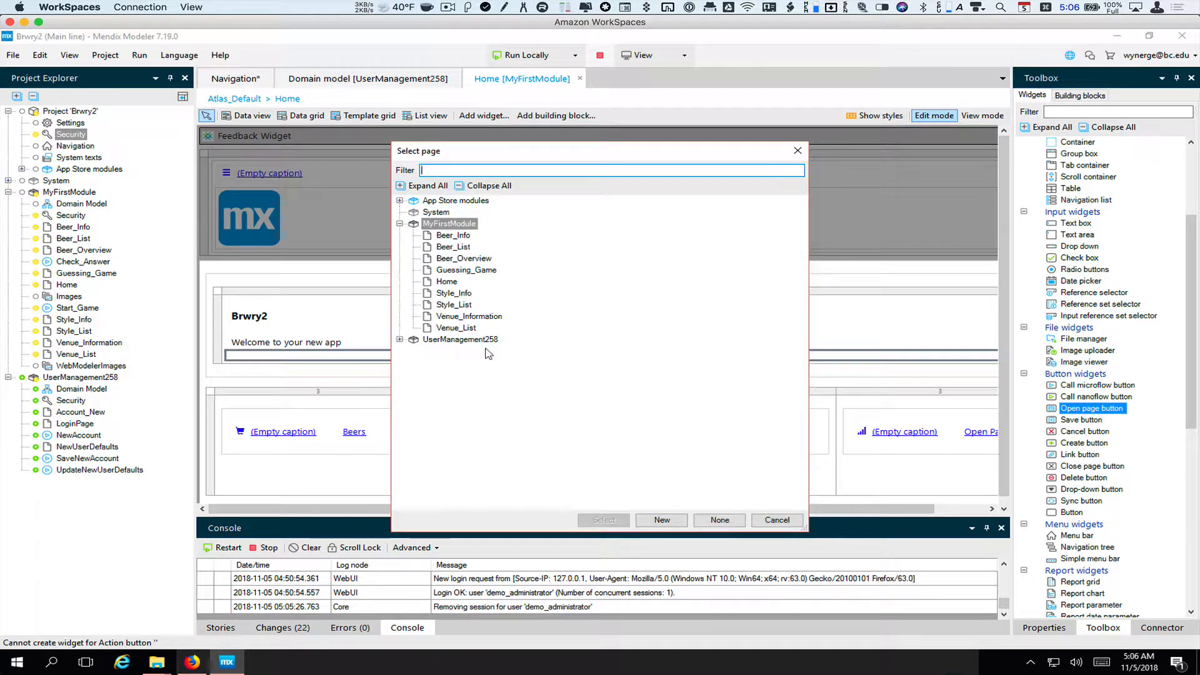
left_click(400, 340)
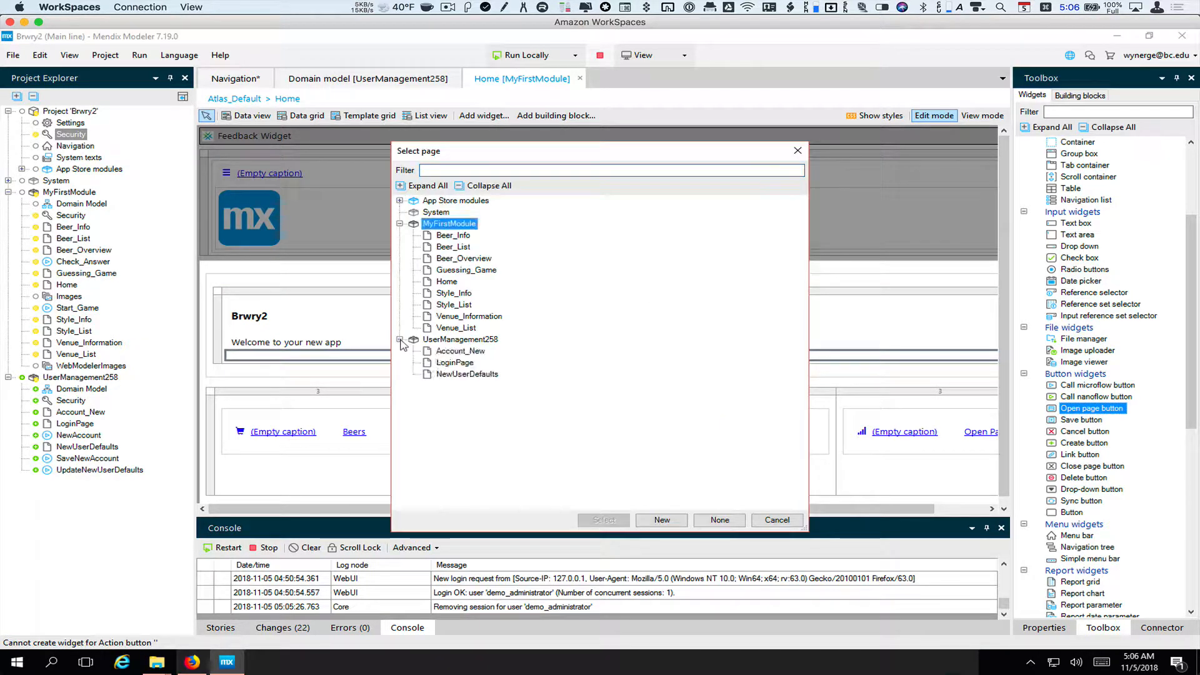
left_click(445, 364)
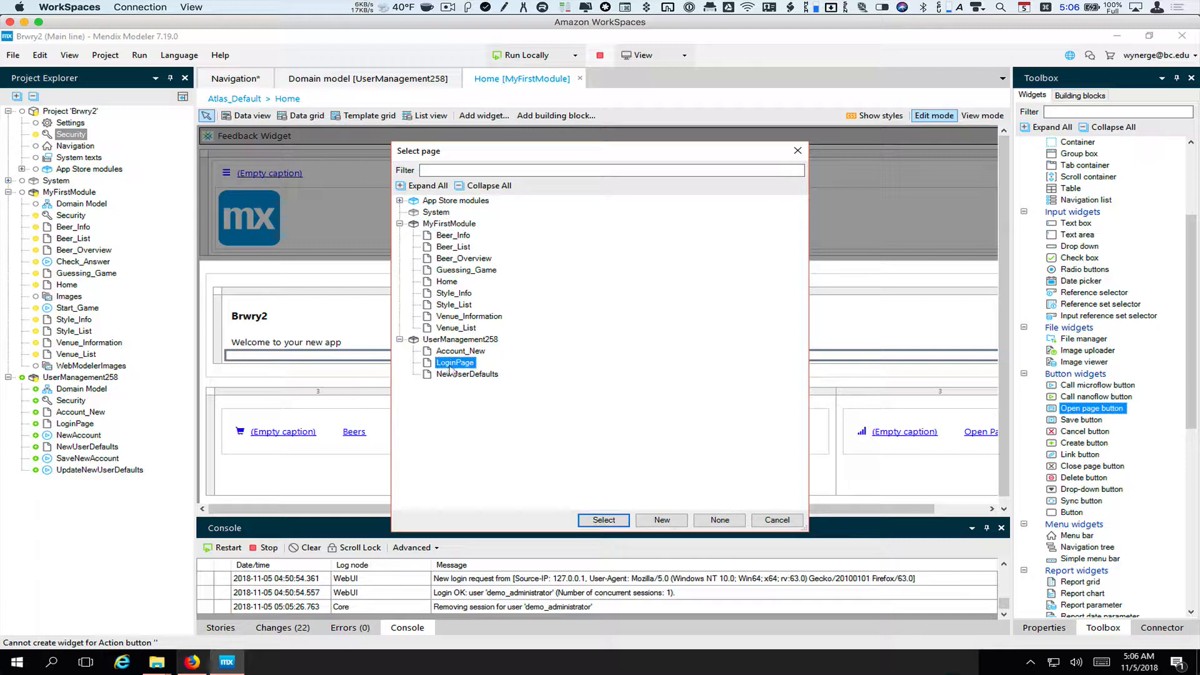
left_click(604, 520)
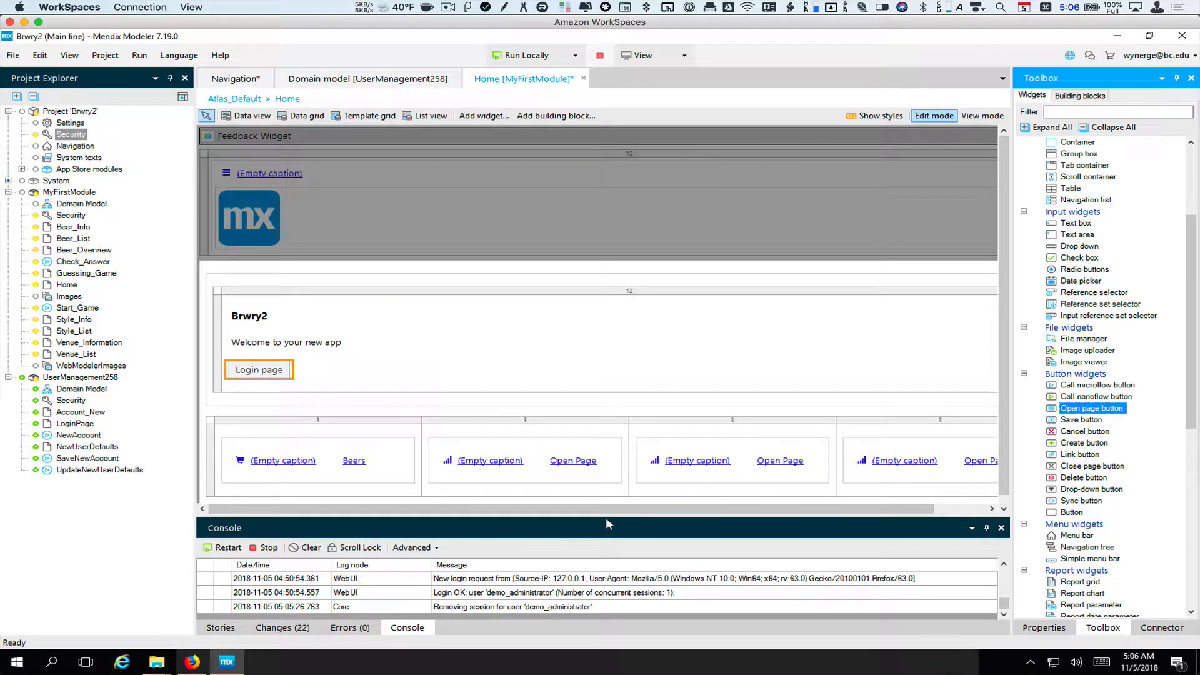
Change the new button's caption from 'Login page' to 'Login'
double_click(260, 373)
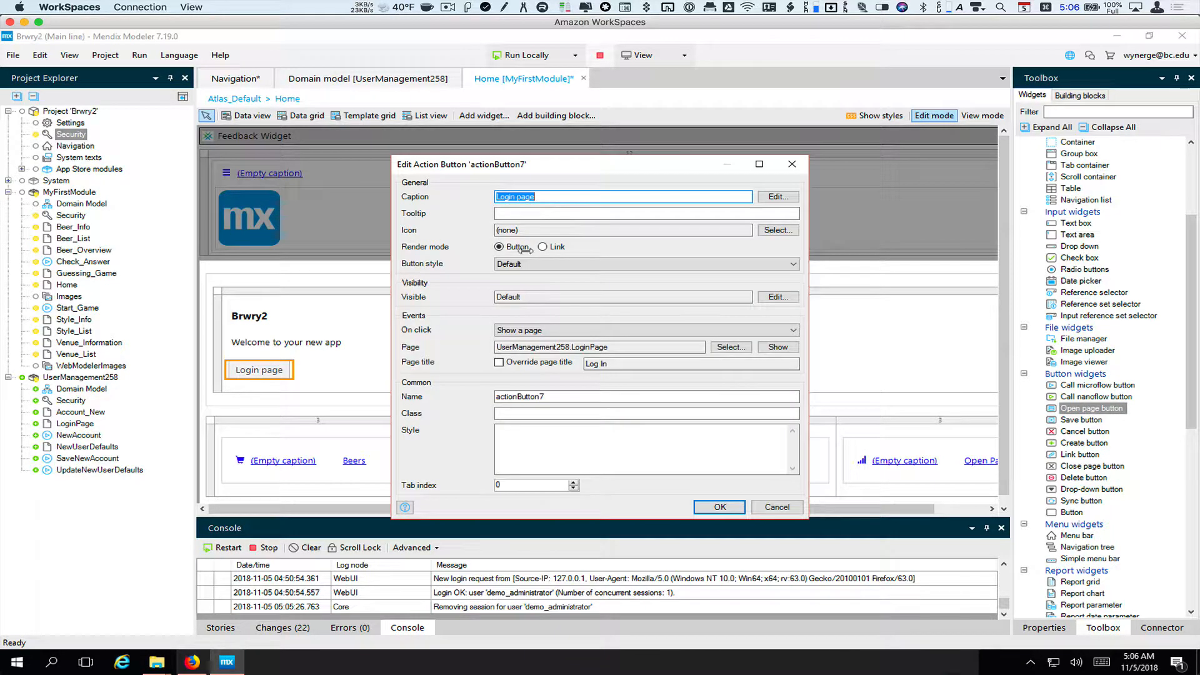
left_click(538, 197)
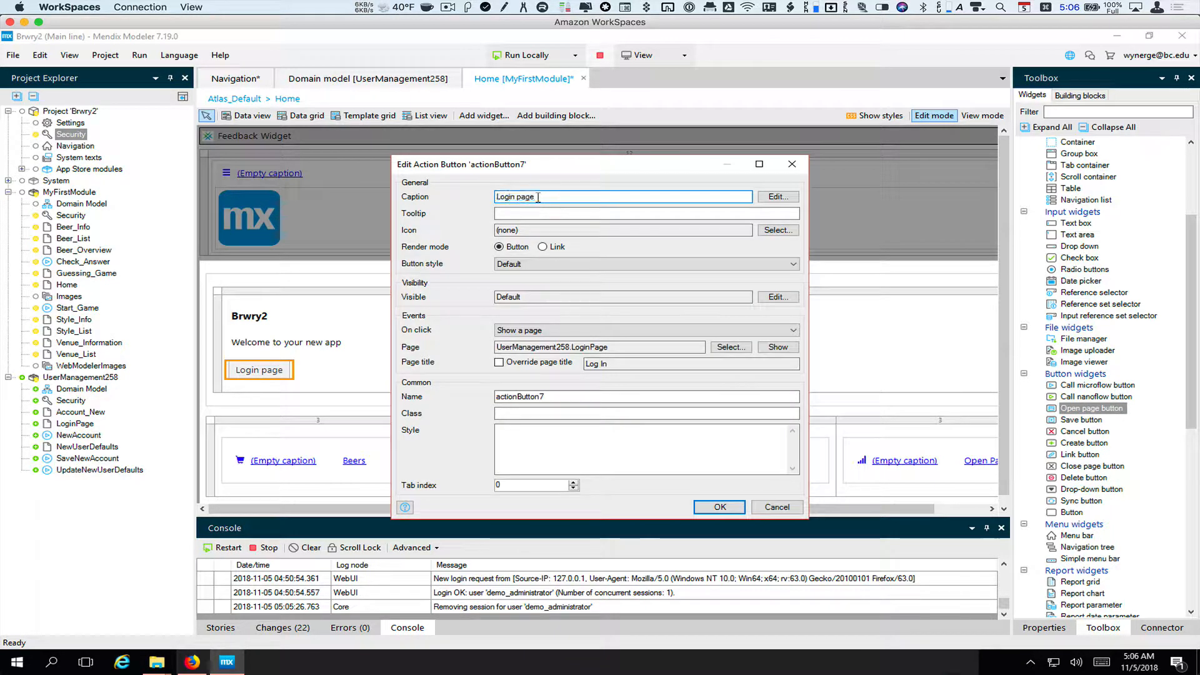
key("BackSpace")
key("BackSpace")
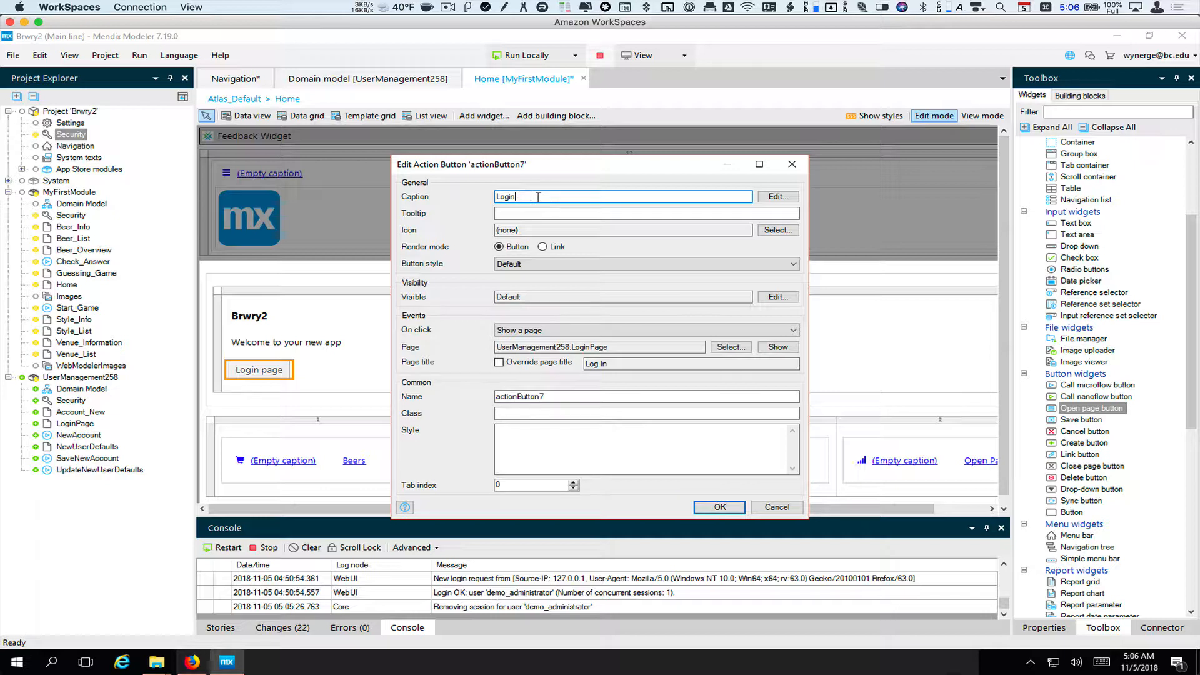
left_click(718, 508)
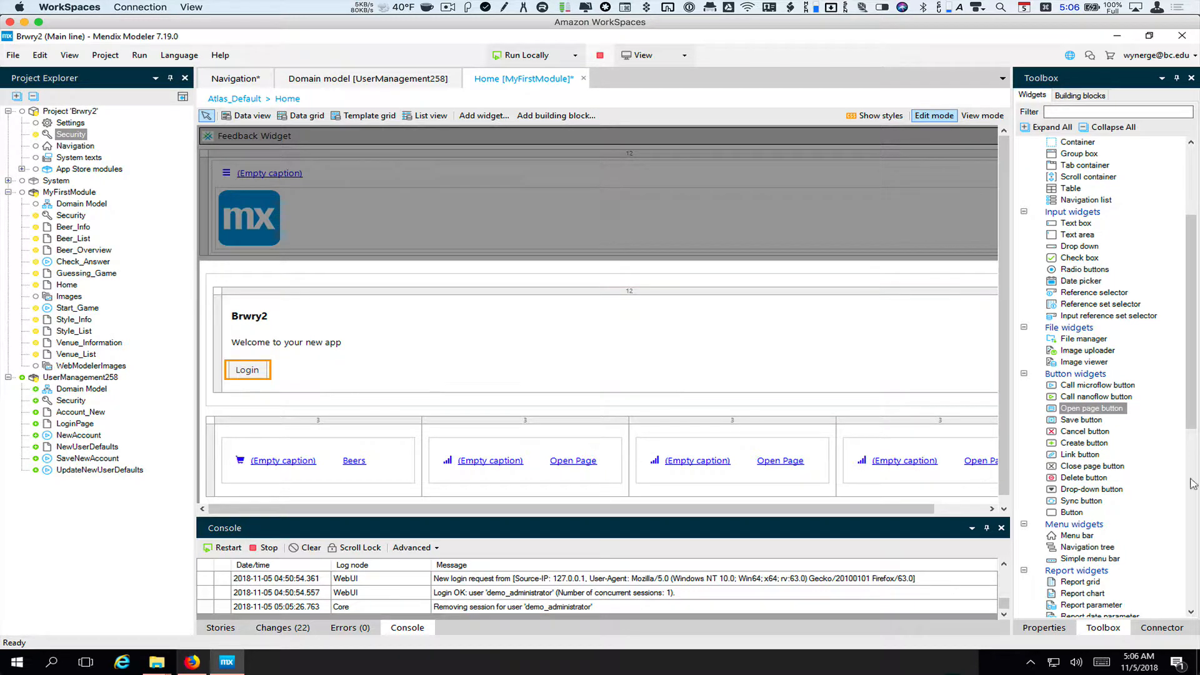
Drag a Sign-out button from Authentication widgets next to the Login button
left_click_drag(1193, 403, 1198, 581)
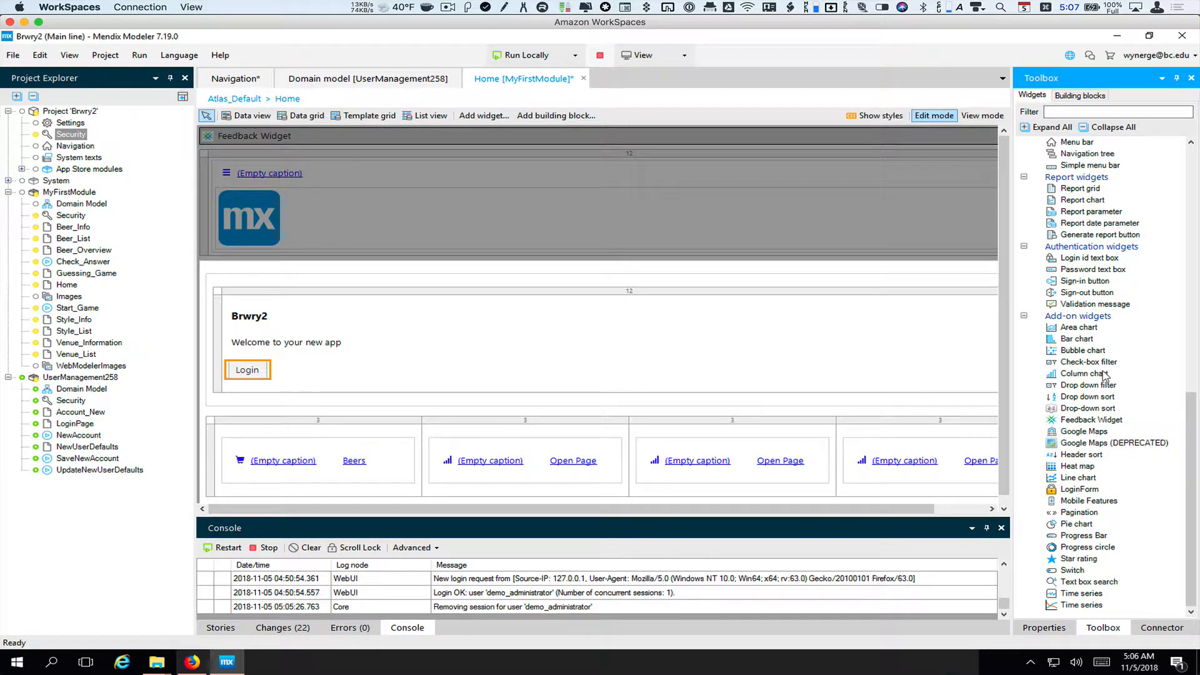
left_click(1090, 293)
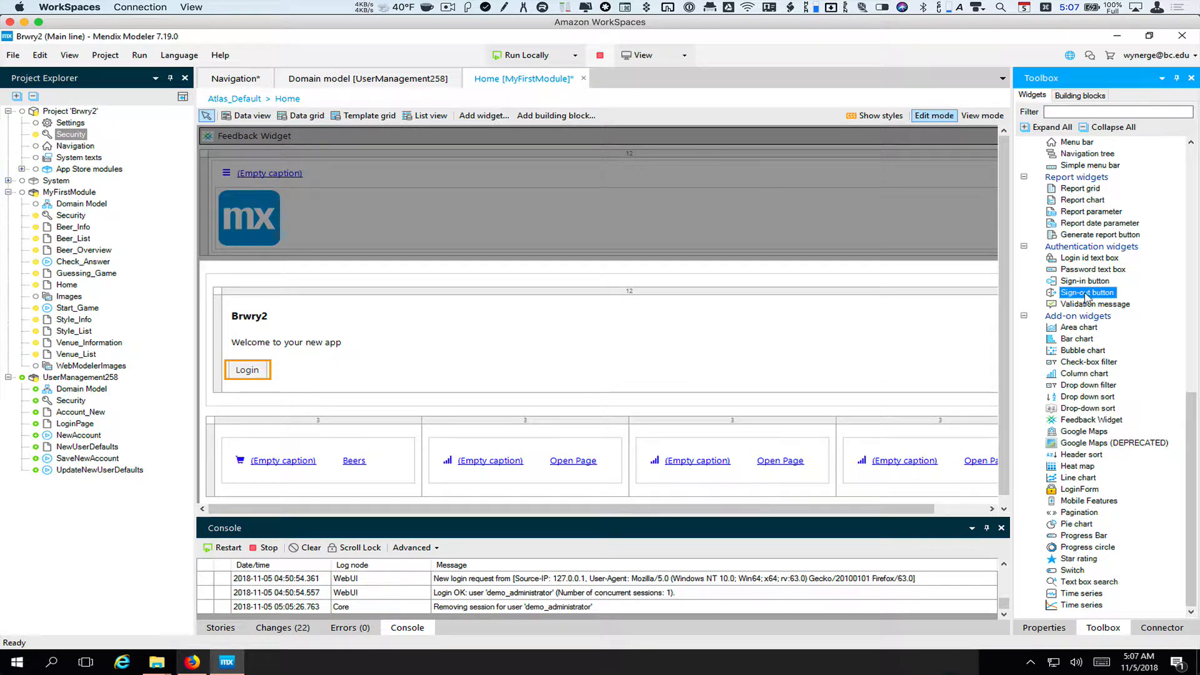
left_click_drag(1085, 298, 445, 392)
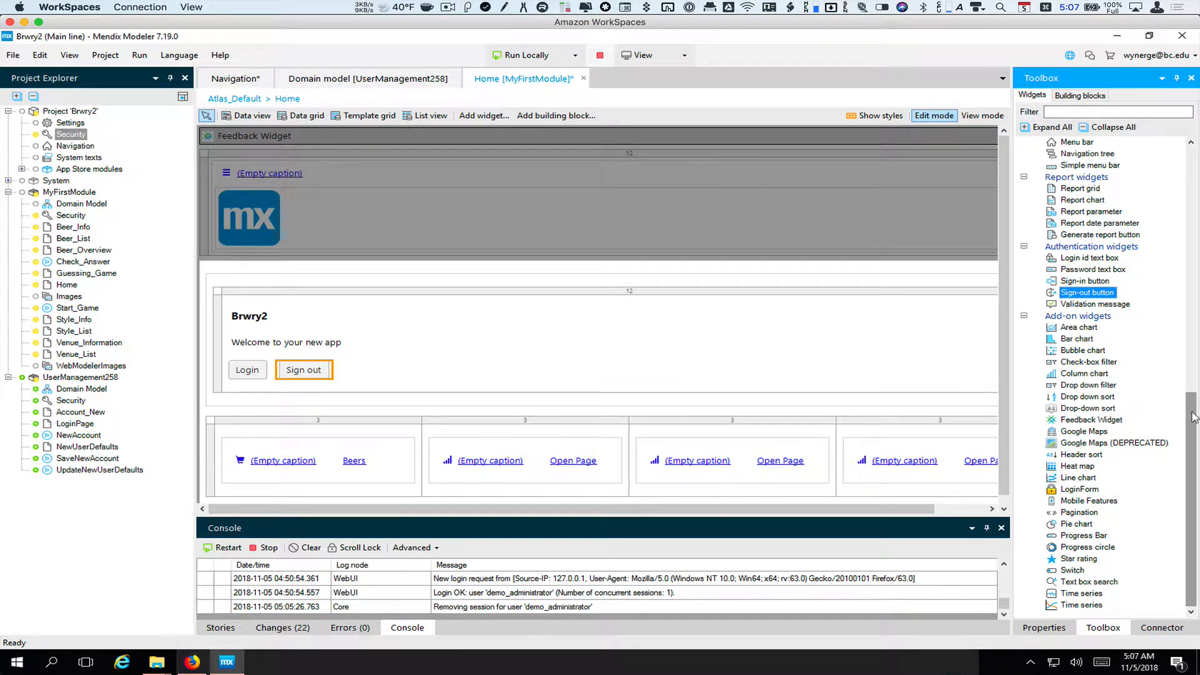
Scroll the Toolbox back up and pick the Call microflow button widget
left_click_drag(1194, 418, 1192, 399)
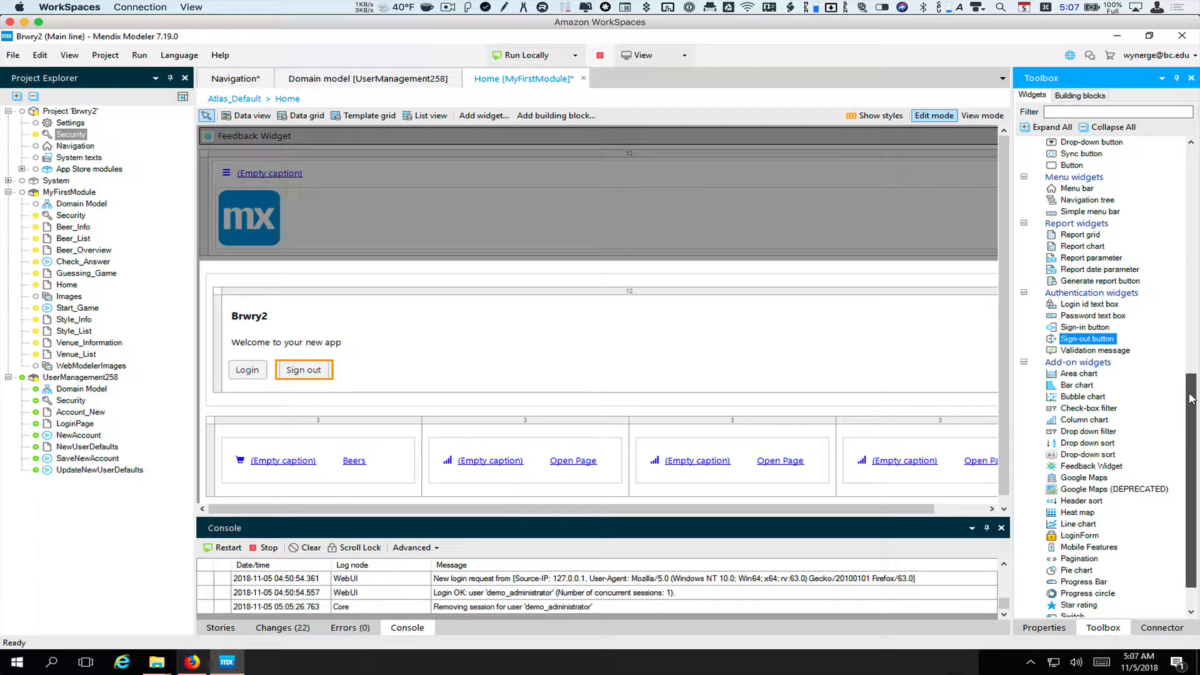
left_click_drag(1192, 399, 1183, 293)
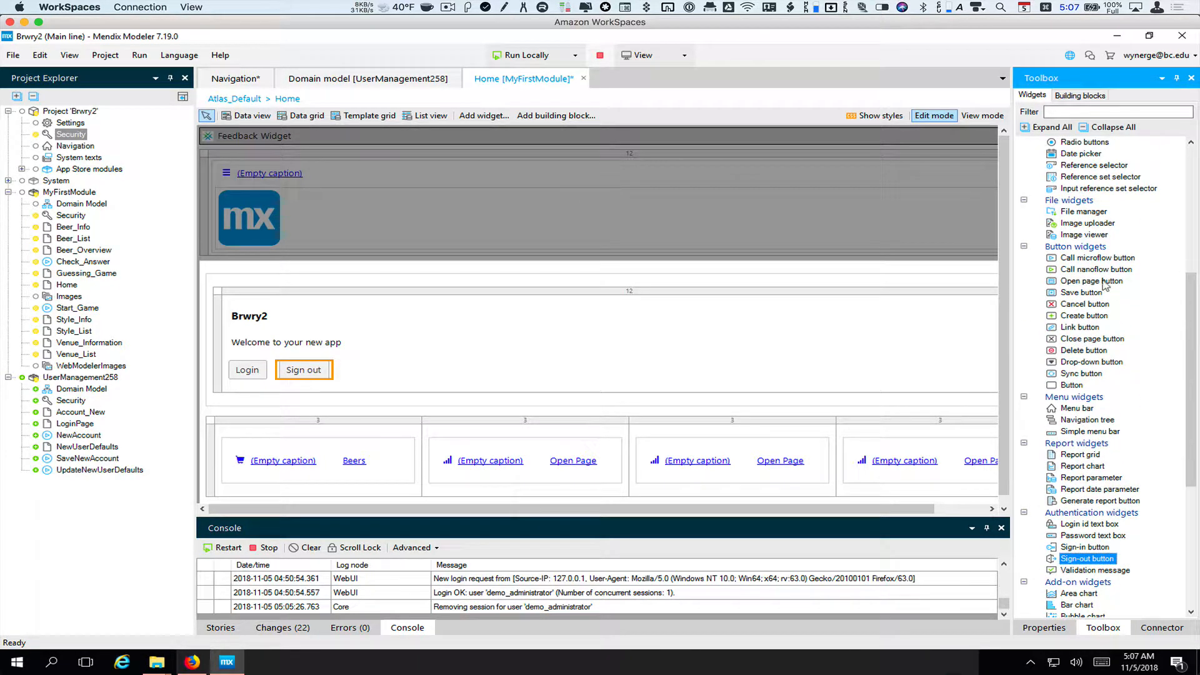
left_click(1101, 261)
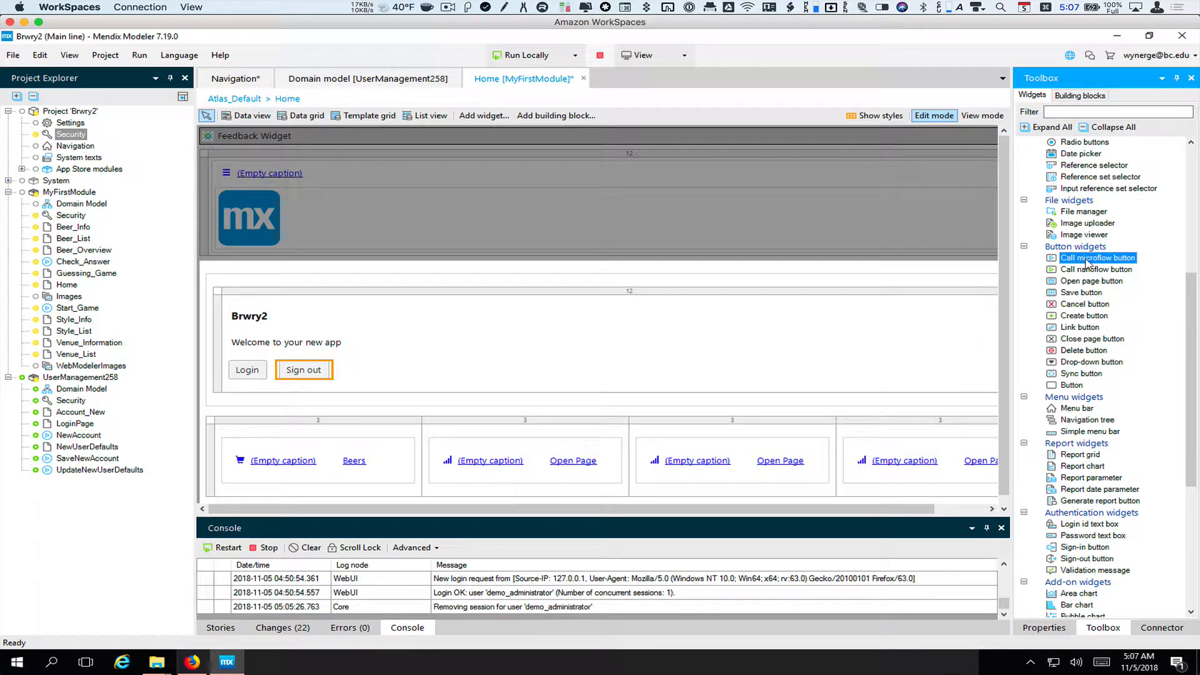
Add a call-microflow button running UserManagement258.NewAccount and caption it 'Sign up'
left_click_drag(1088, 263, 400, 388)
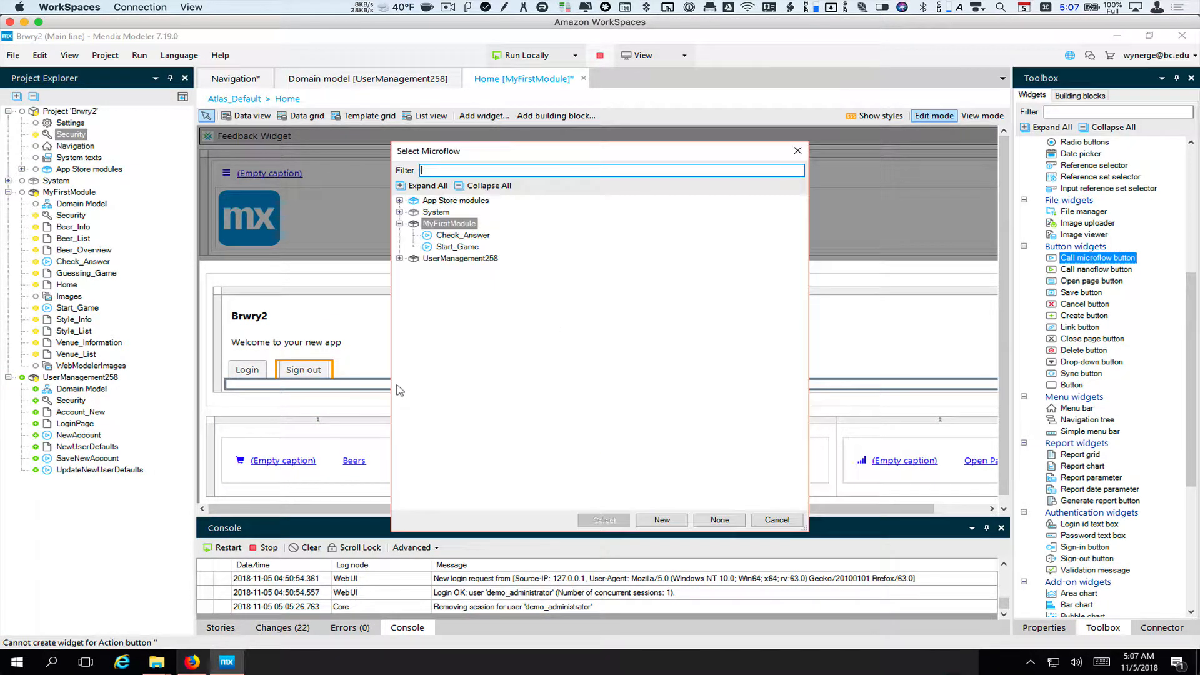
left_click(400, 259)
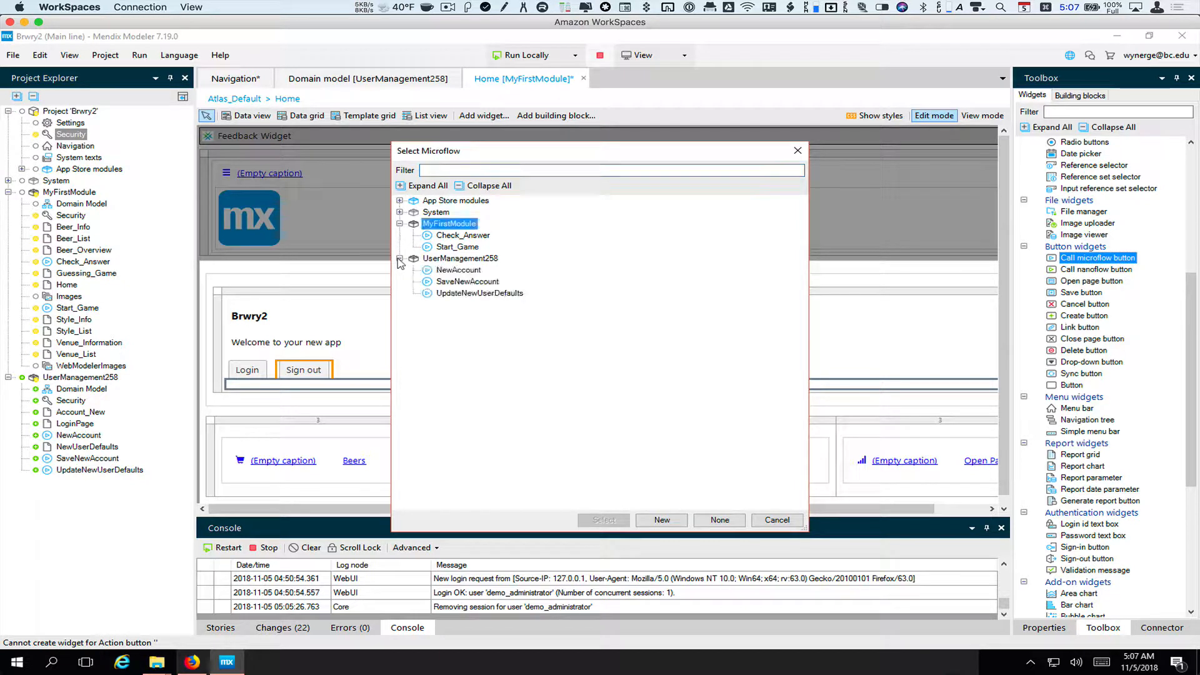
double_click(445, 271)
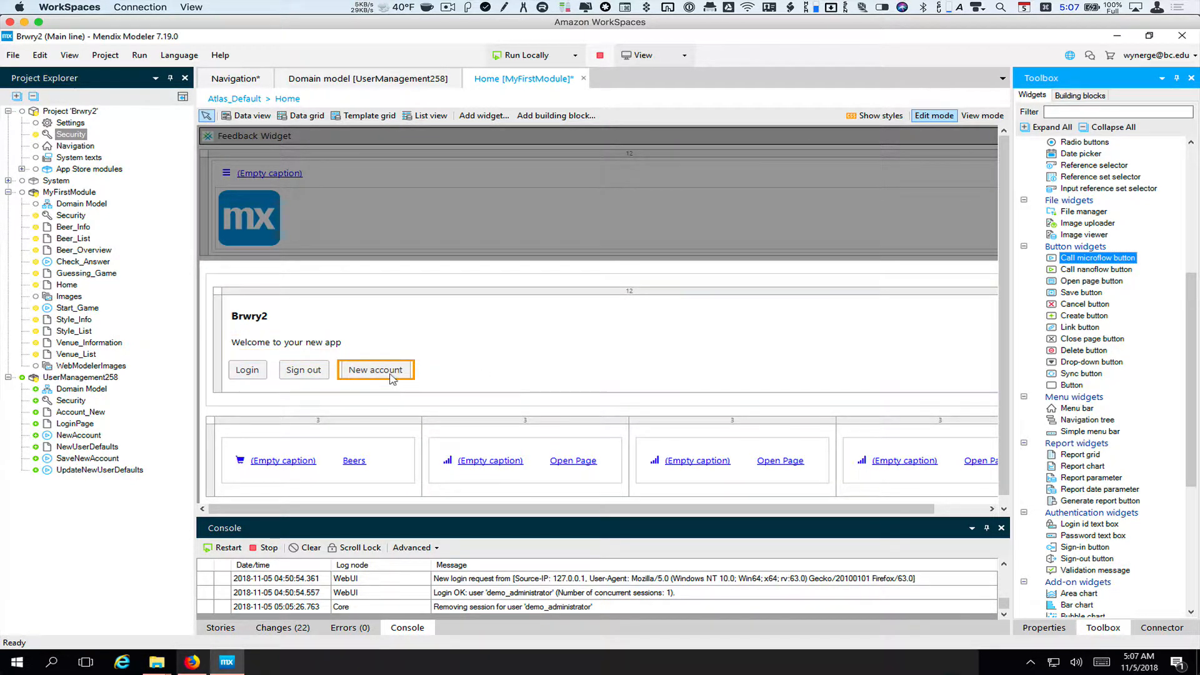
double_click(375, 370)
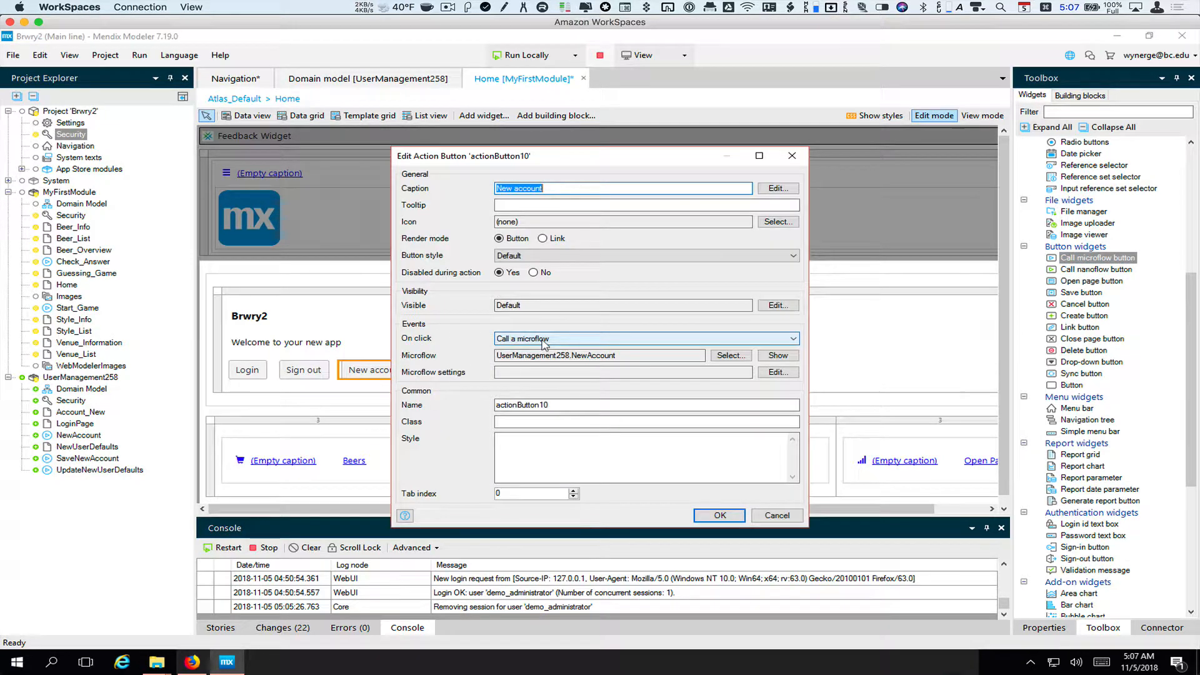
type("Sig")
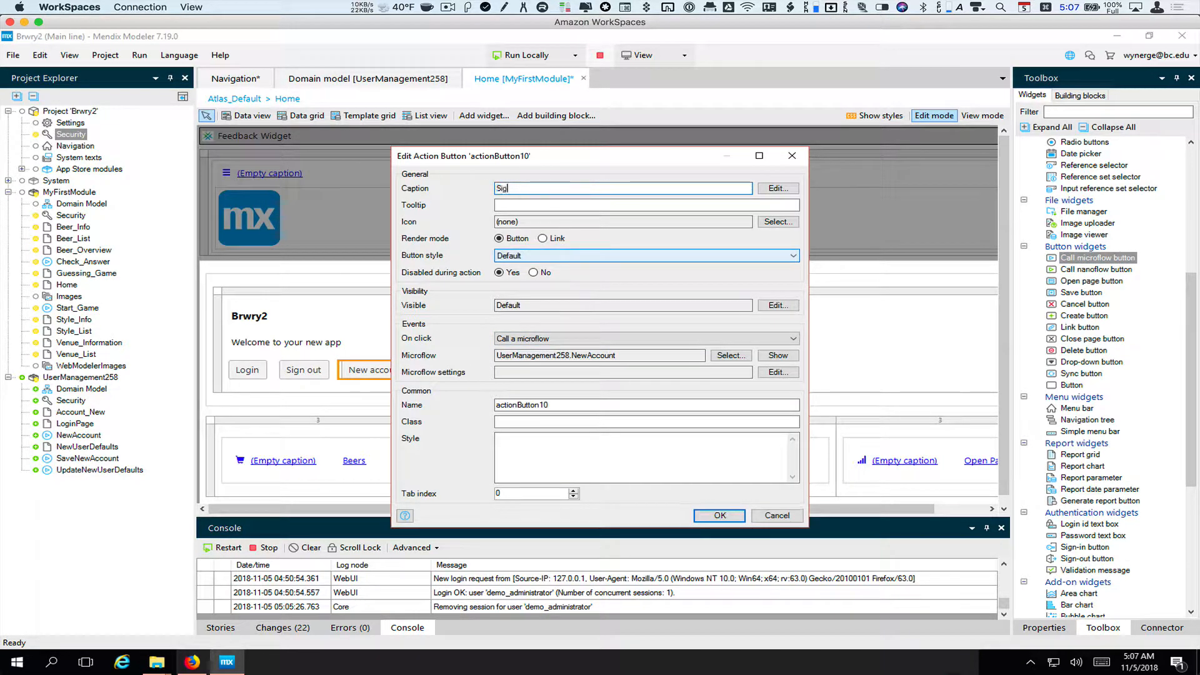
type("n up")
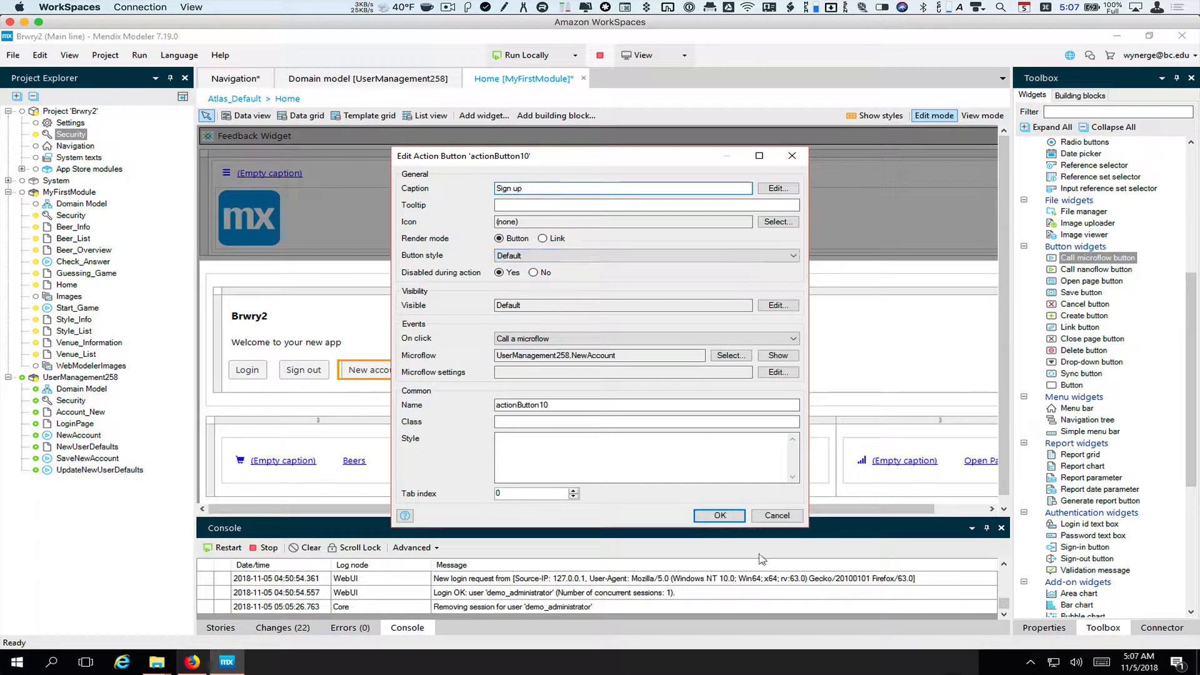
left_click(719, 515)
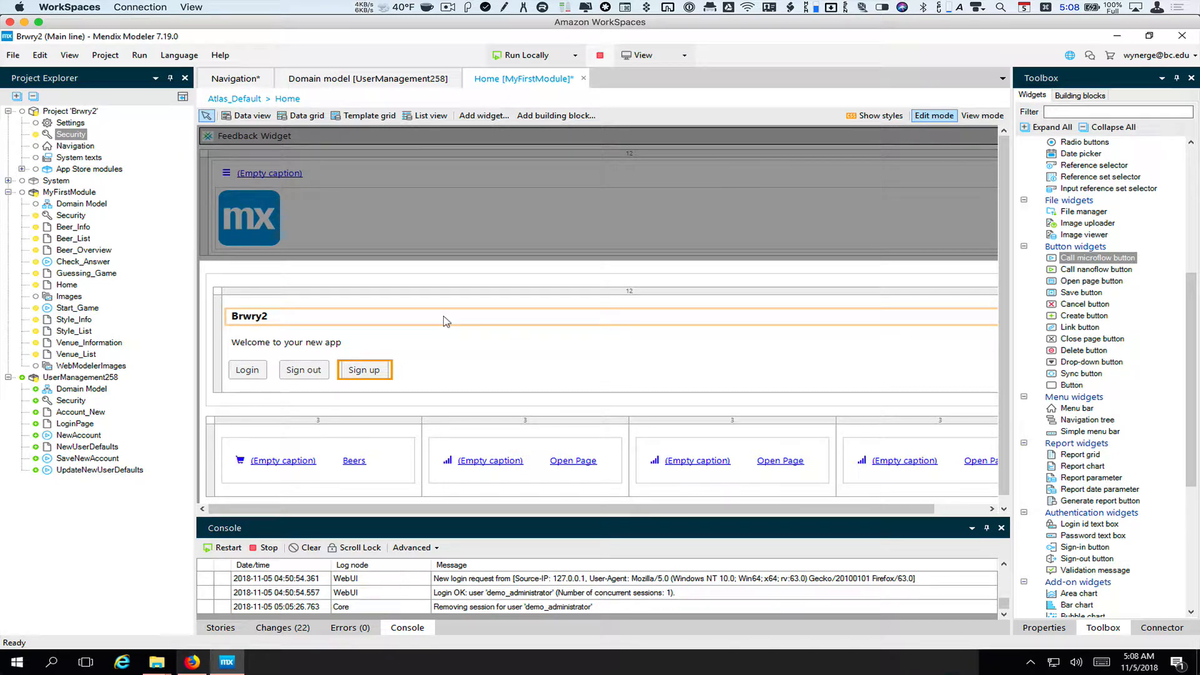
Add a 'Sign Out' navigation menu item with the 'log out' icon and a Sign out click action
double_click(76, 147)
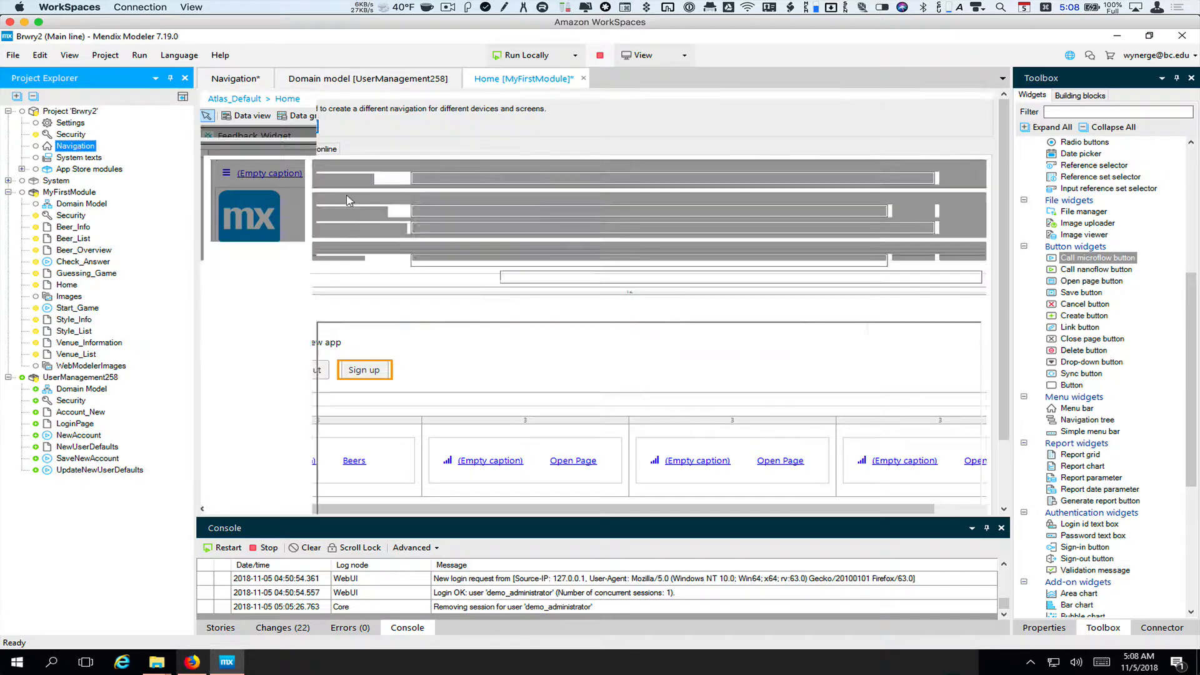
left_click(428, 436)
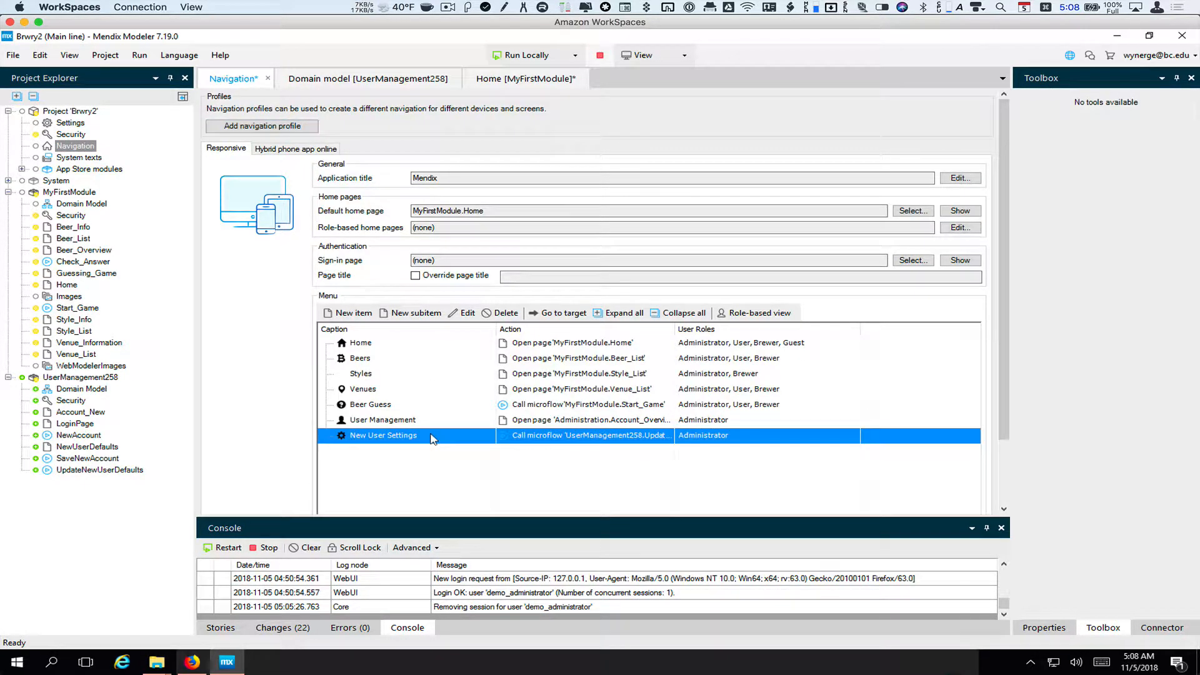
left_click(351, 314)
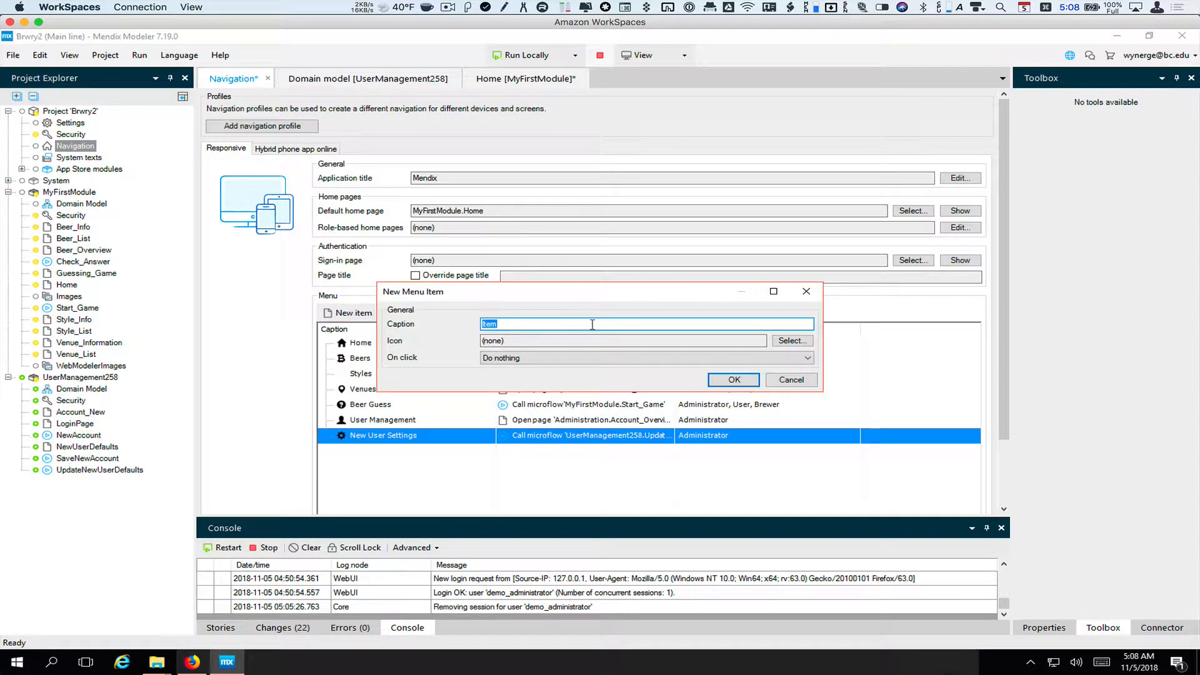
type("Sign Out")
left_click(775, 341)
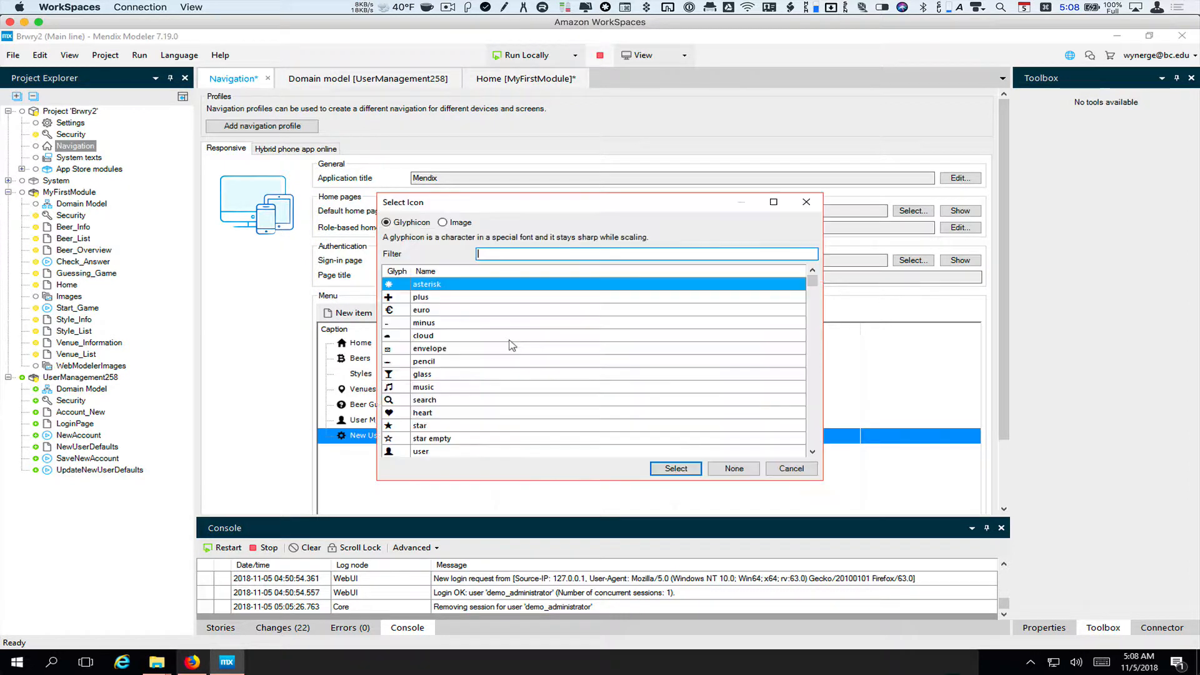
type("log")
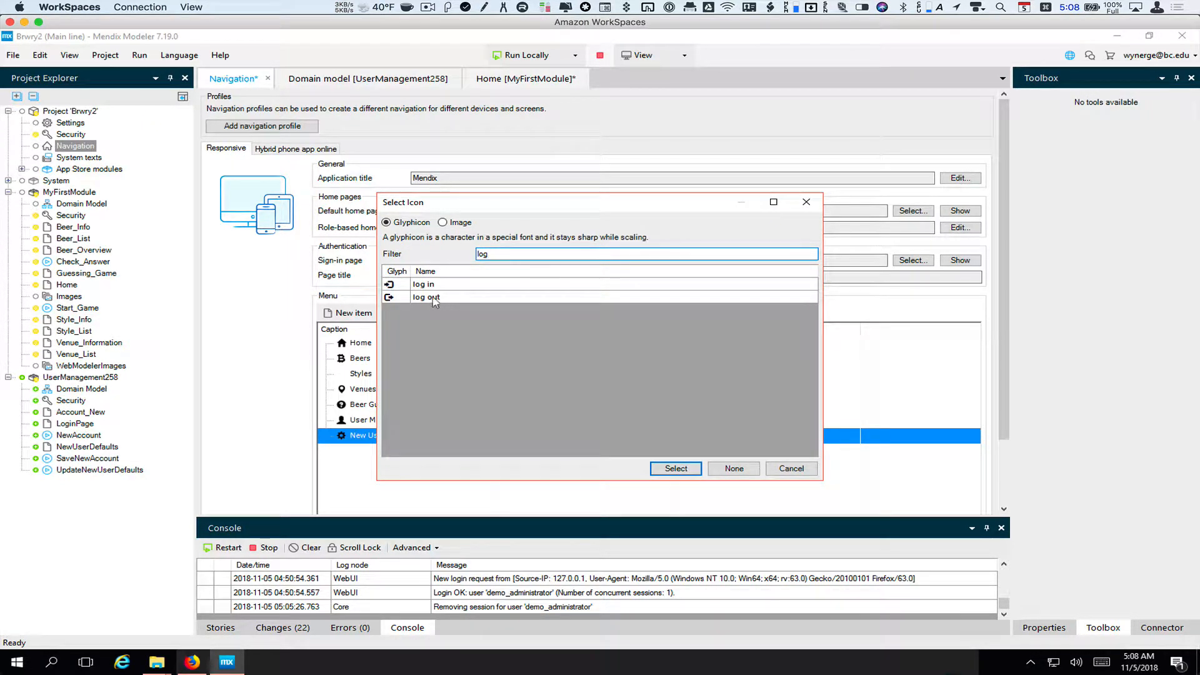
left_click(434, 298)
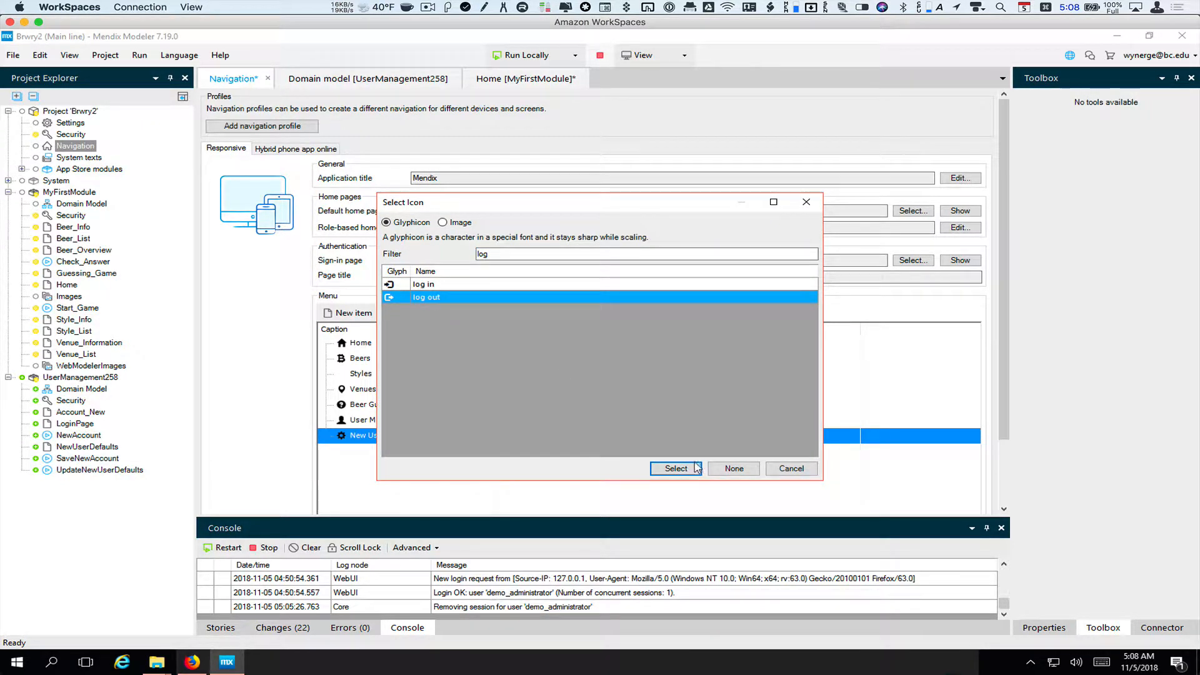
left_click(676, 468)
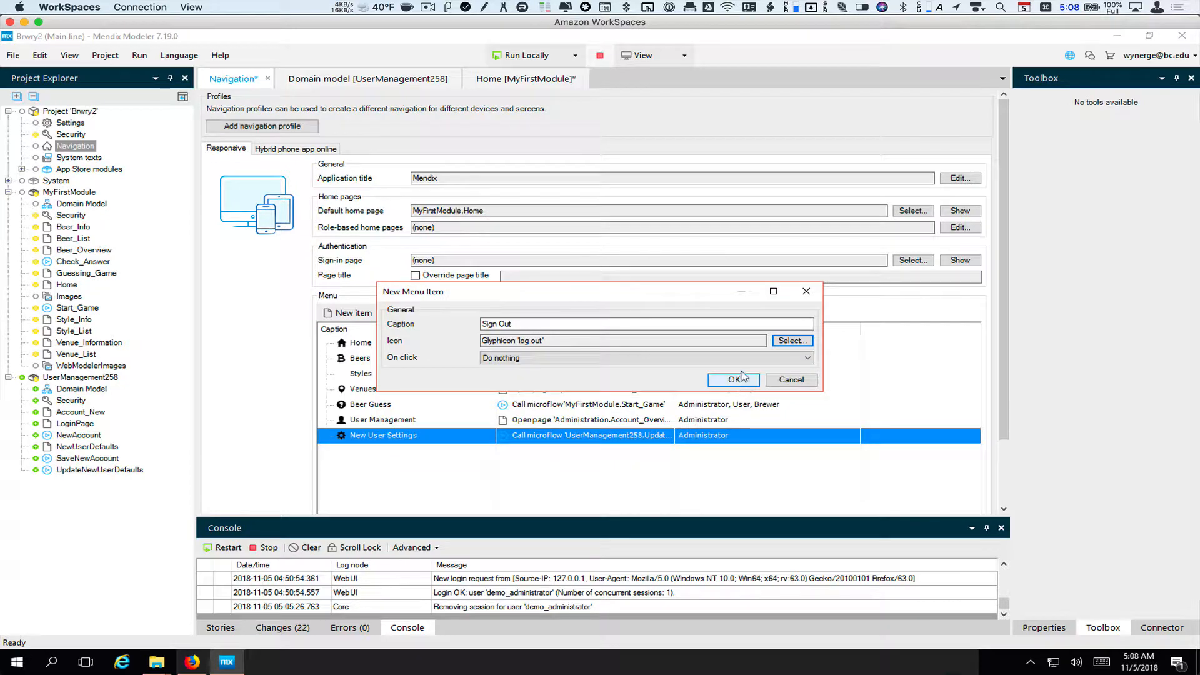
left_click(772, 358)
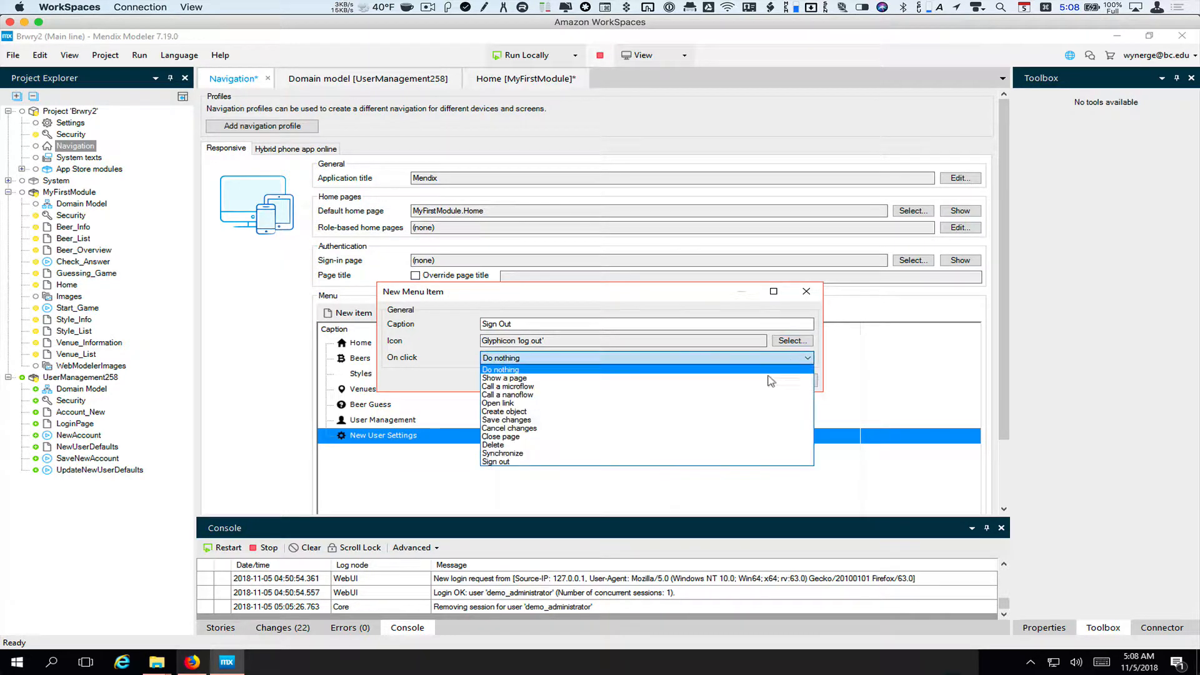
left_click(713, 462)
left_click(734, 381)
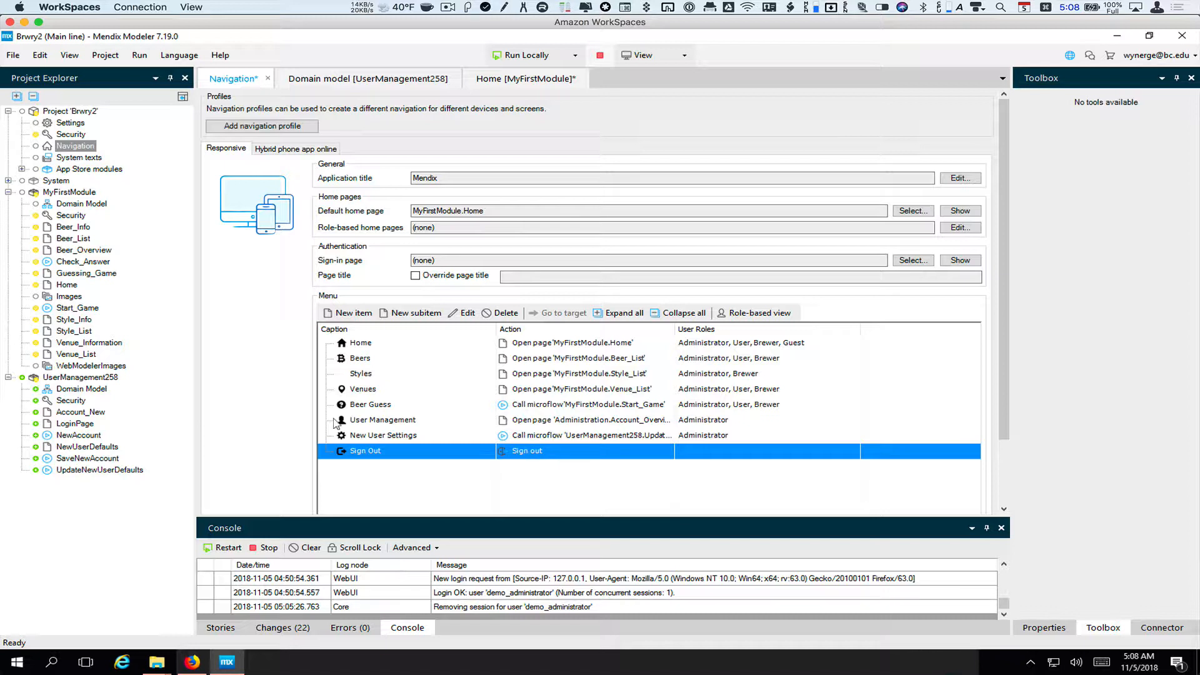
Back on the Home page, review the Login, Sign out and Sign up buttons, then open Login's settings
left_click(525, 79)
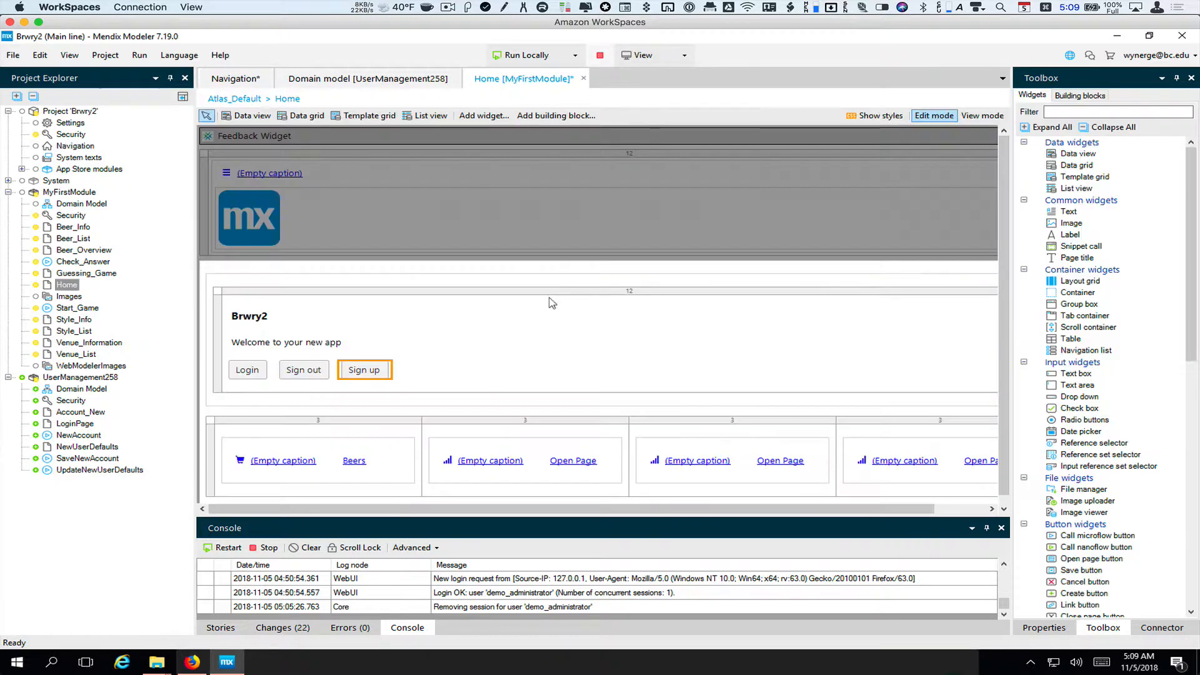
left_click(244, 375)
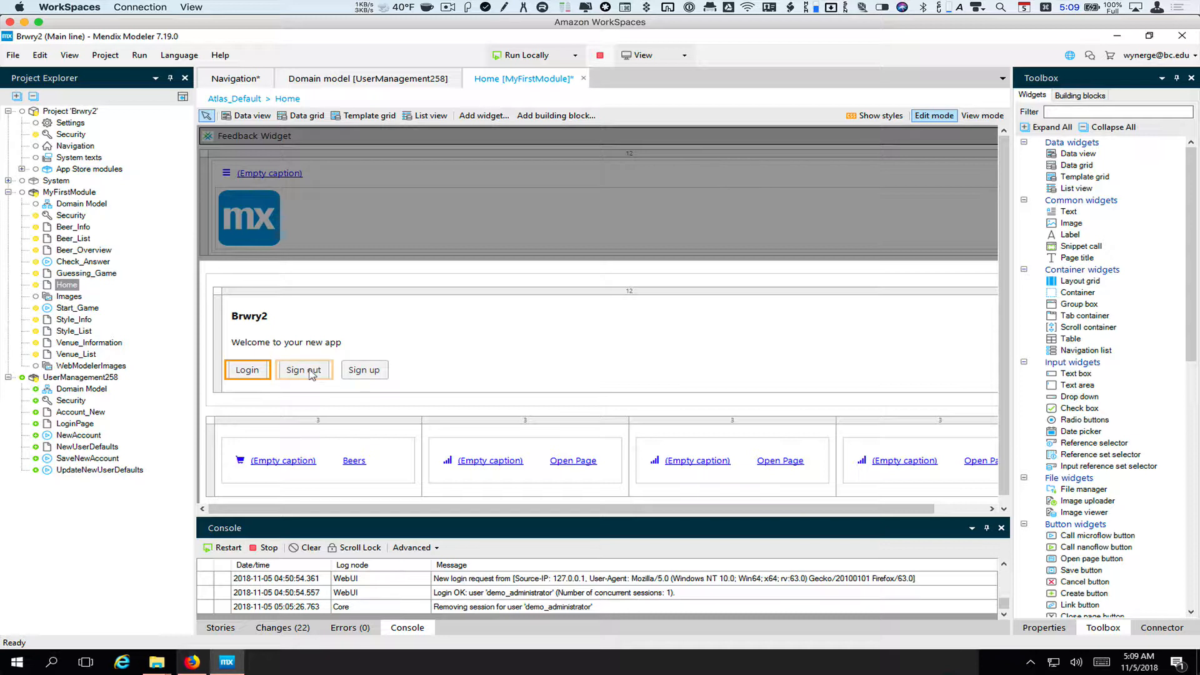
left_click(311, 375)
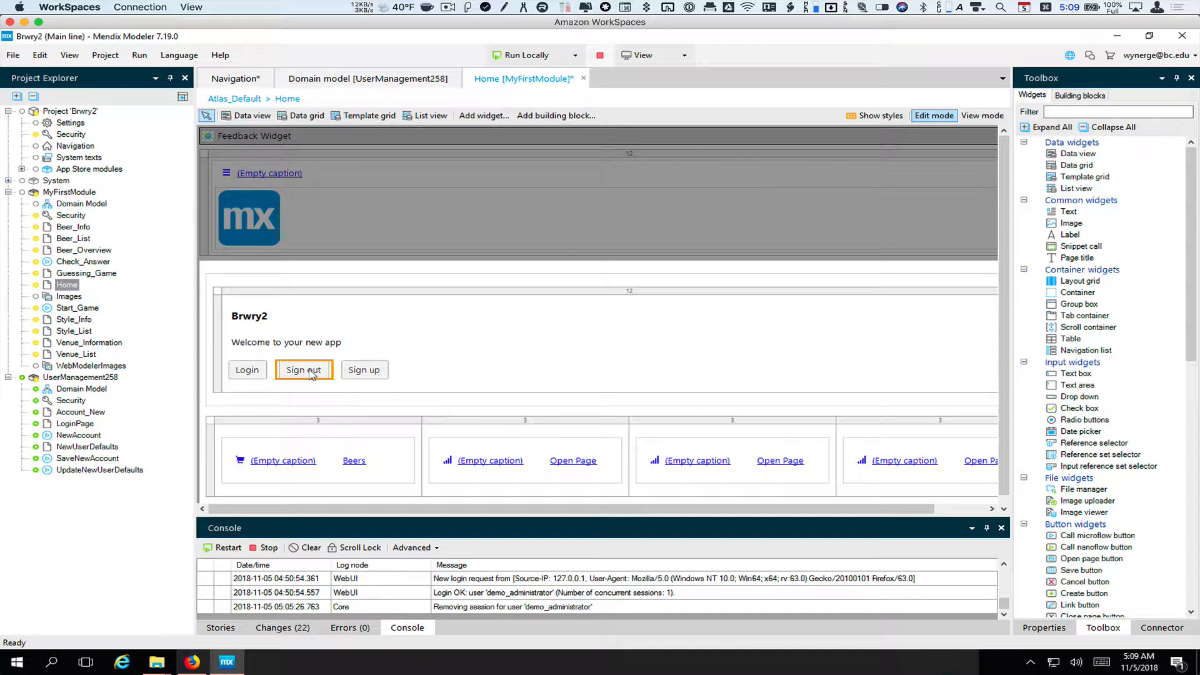
left_click(375, 372)
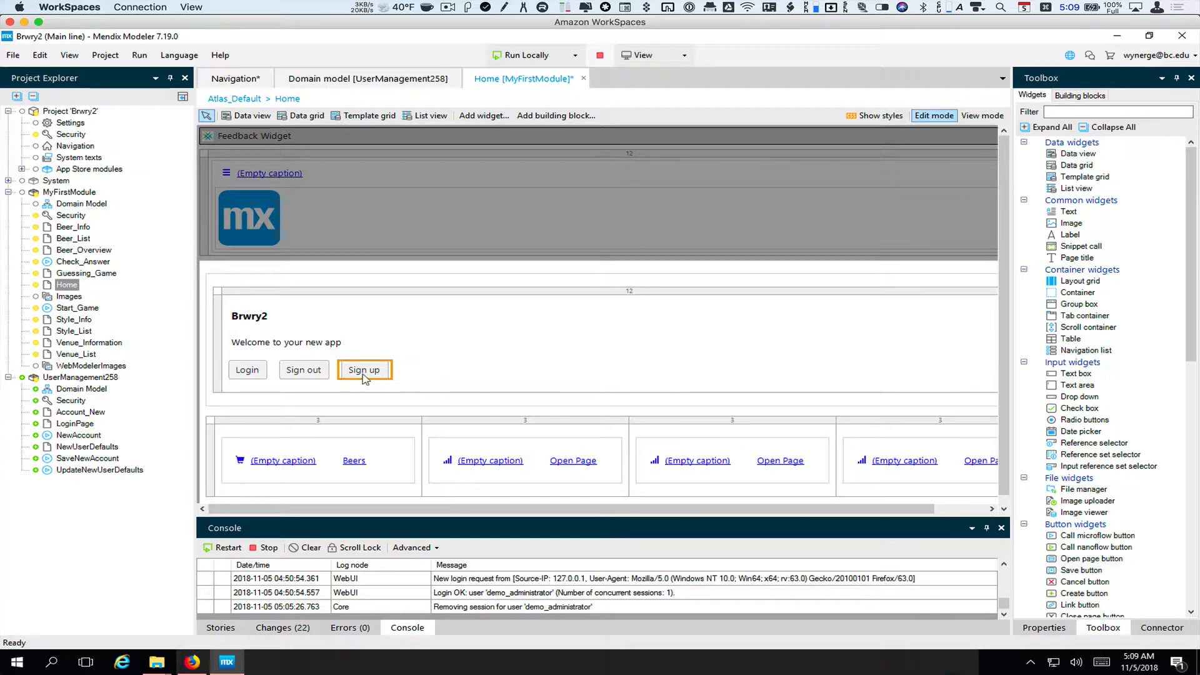
double_click(248, 371)
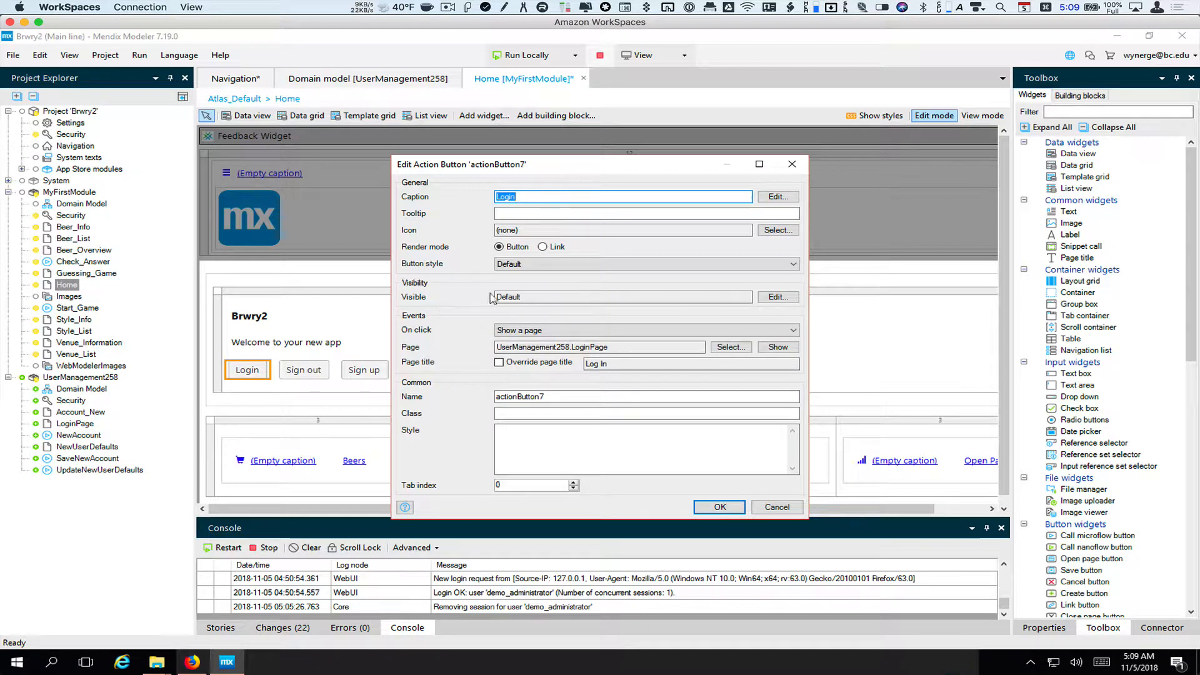
Limit the Login button's visibility to selected roles, unchecking Brewer and User so only Guest remains
left_click(776, 298)
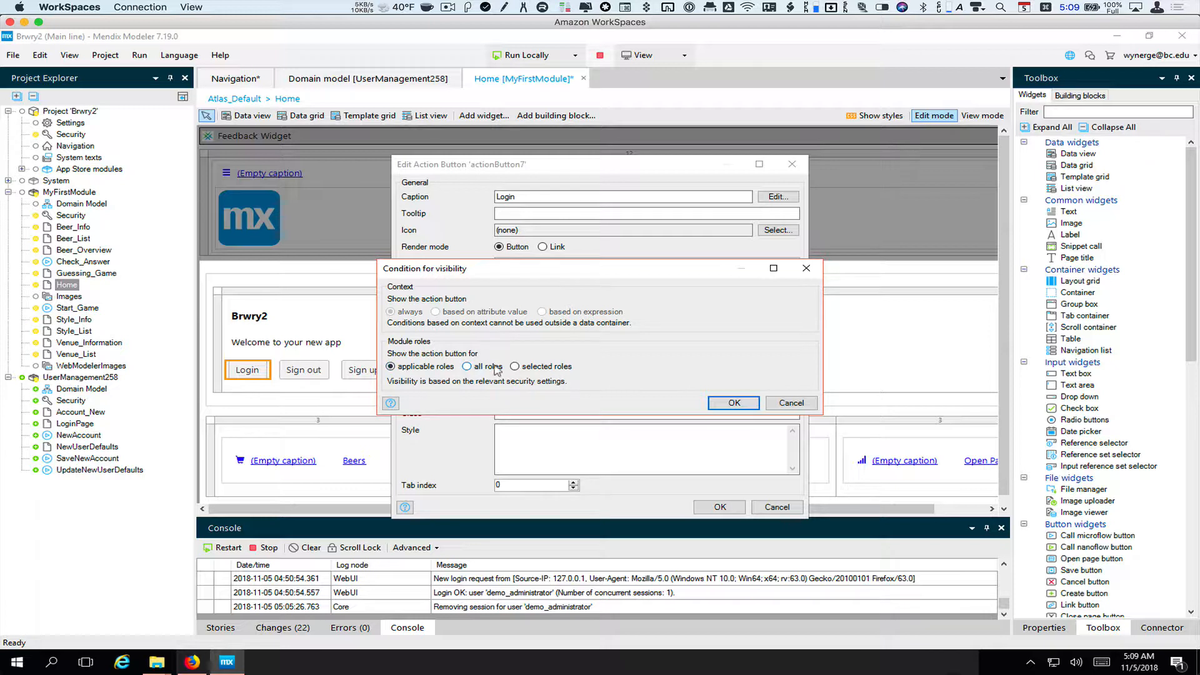
left_click(515, 367)
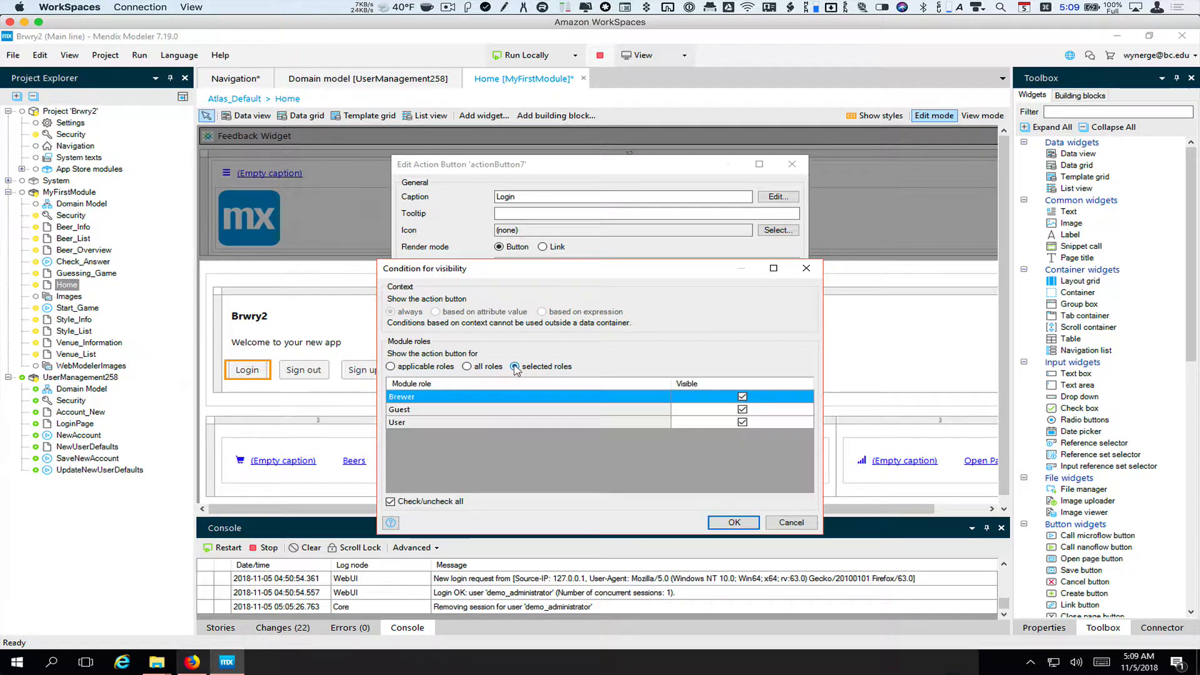
left_click(742, 396)
left_click(742, 423)
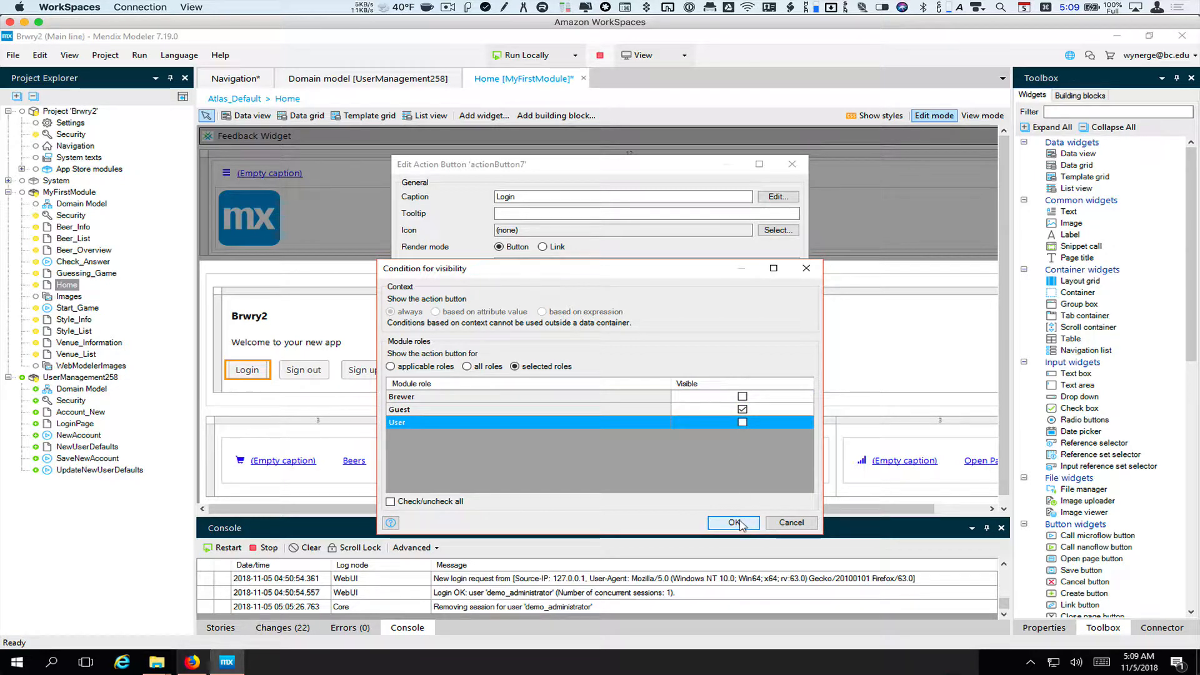
left_click(735, 523)
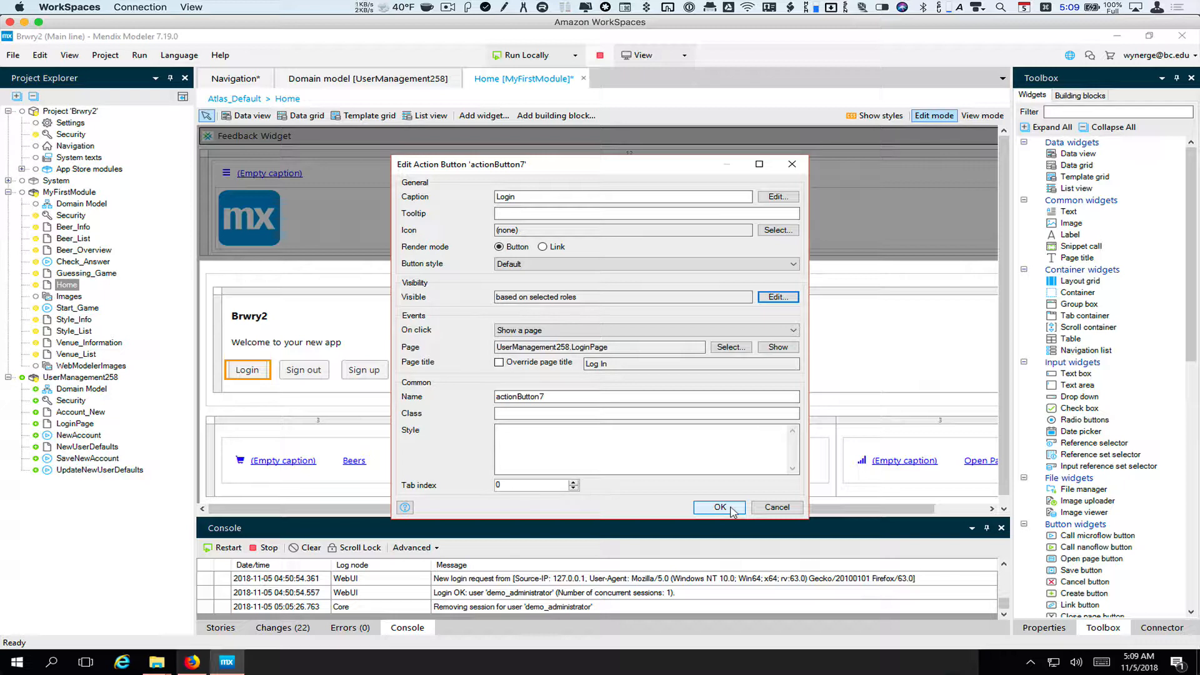
left_click(720, 508)
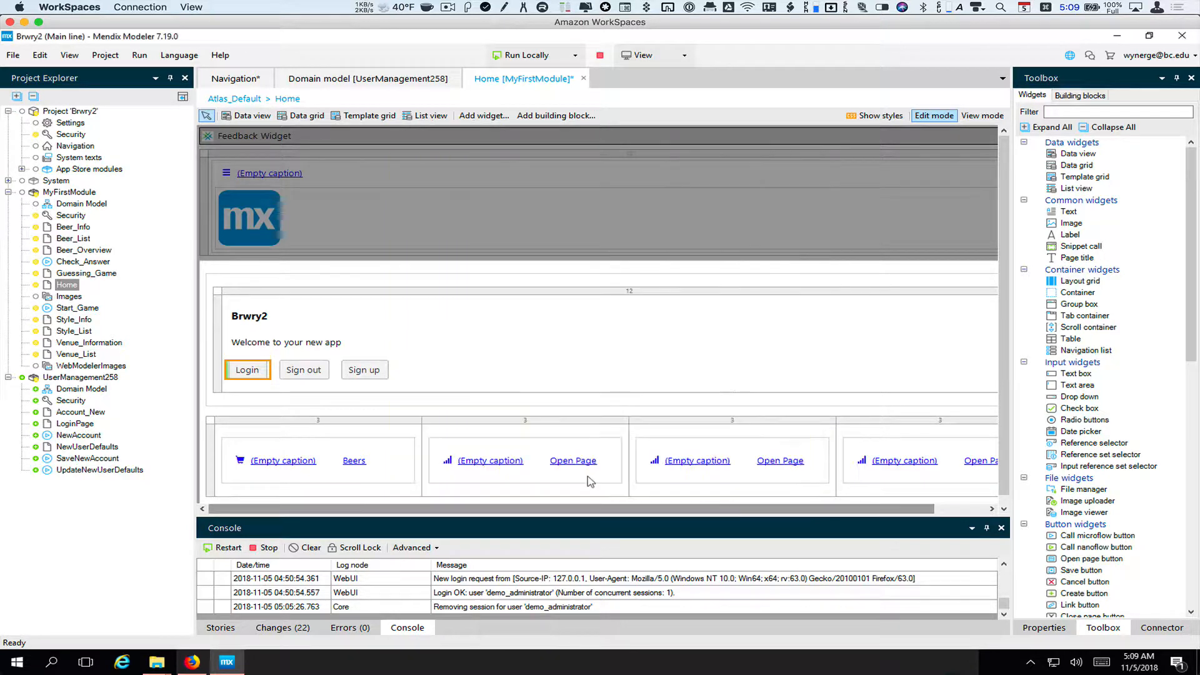
Restrict the Sign out button's visibility to selected roles, excluding Guest
double_click(316, 375)
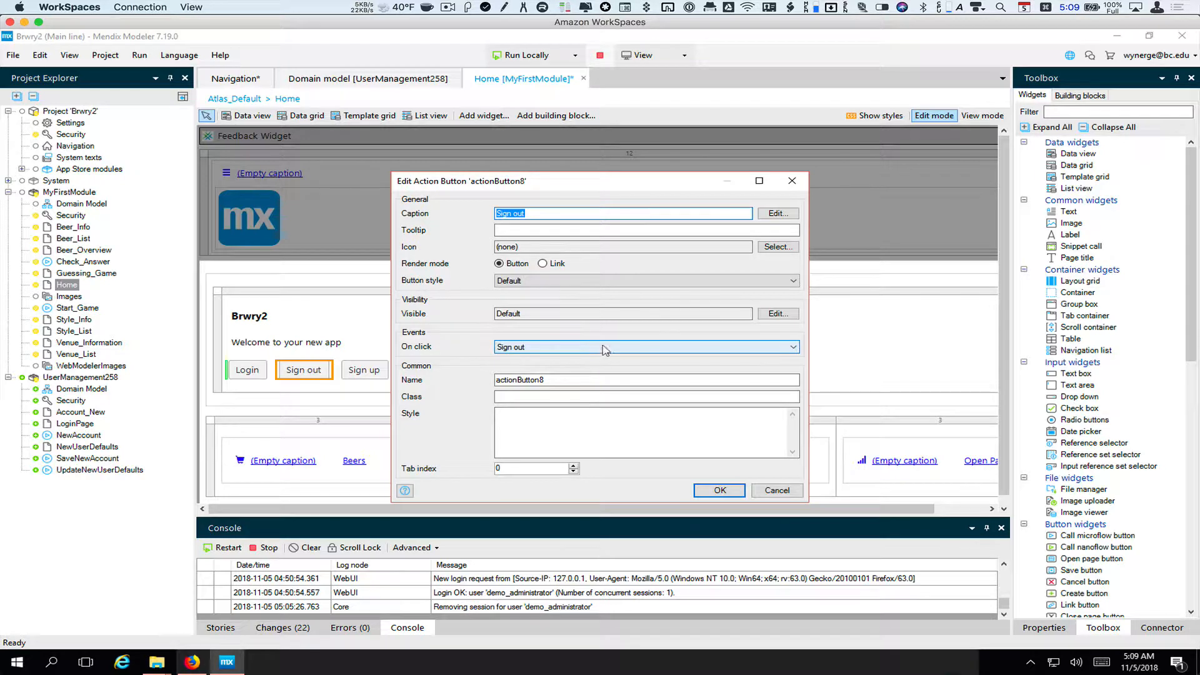
left_click(779, 313)
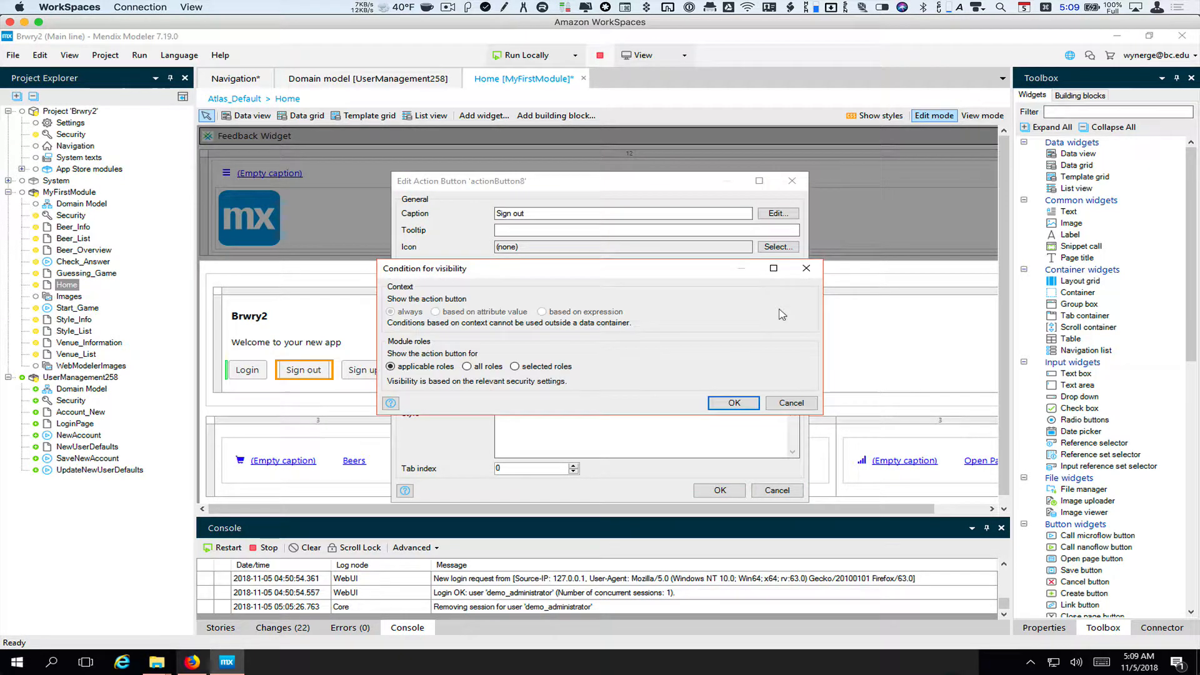
left_click(514, 366)
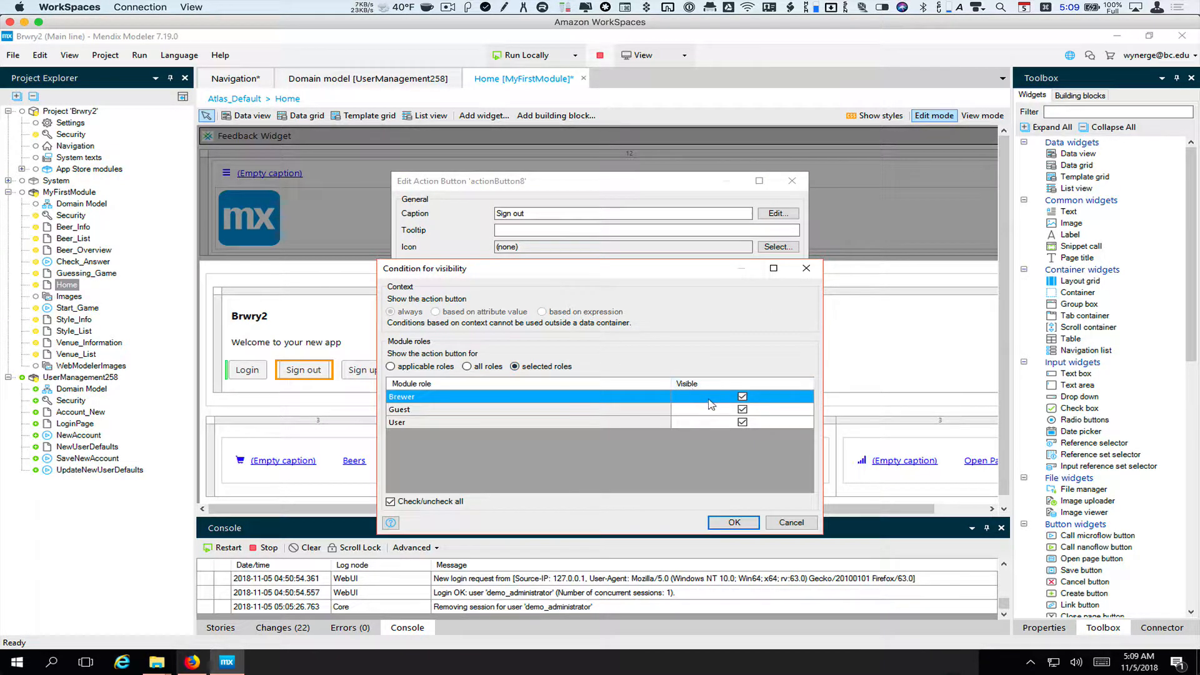
left_click(742, 410)
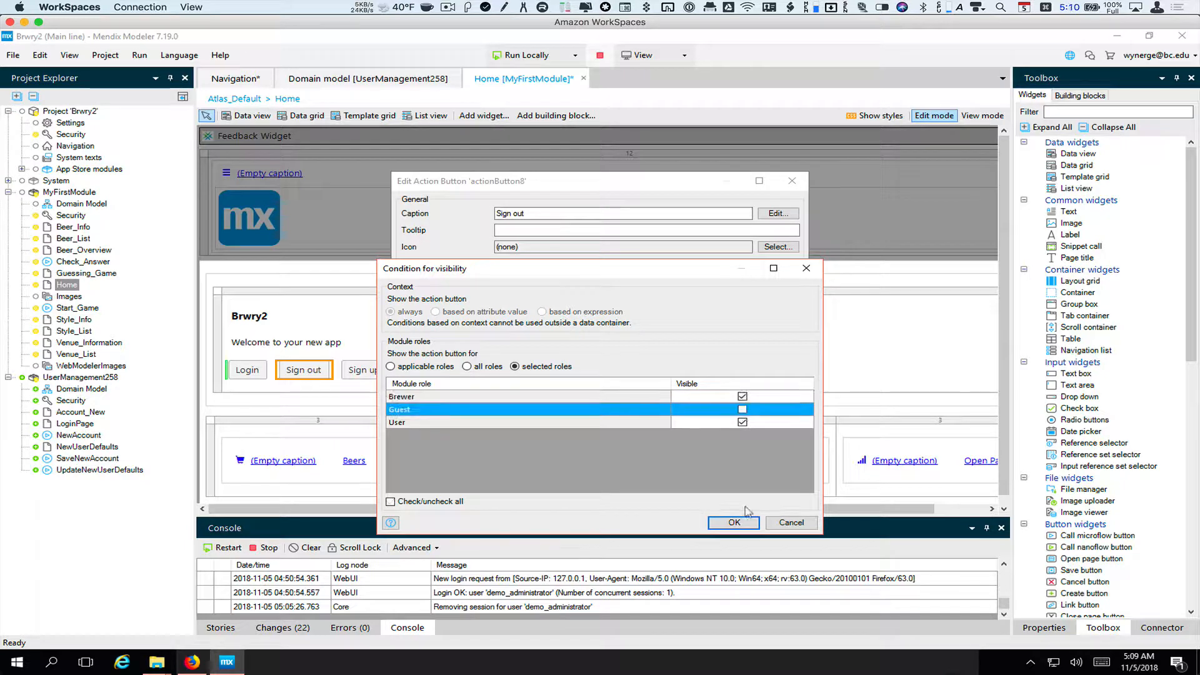
left_click(744, 523)
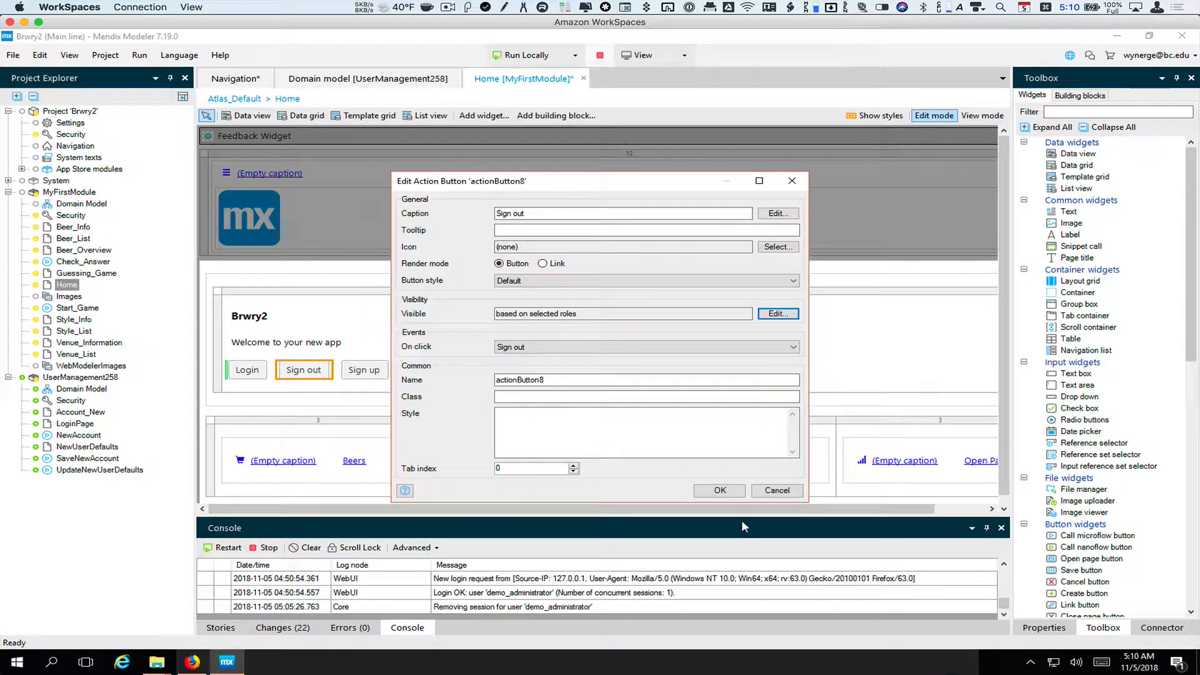
left_click(719, 491)
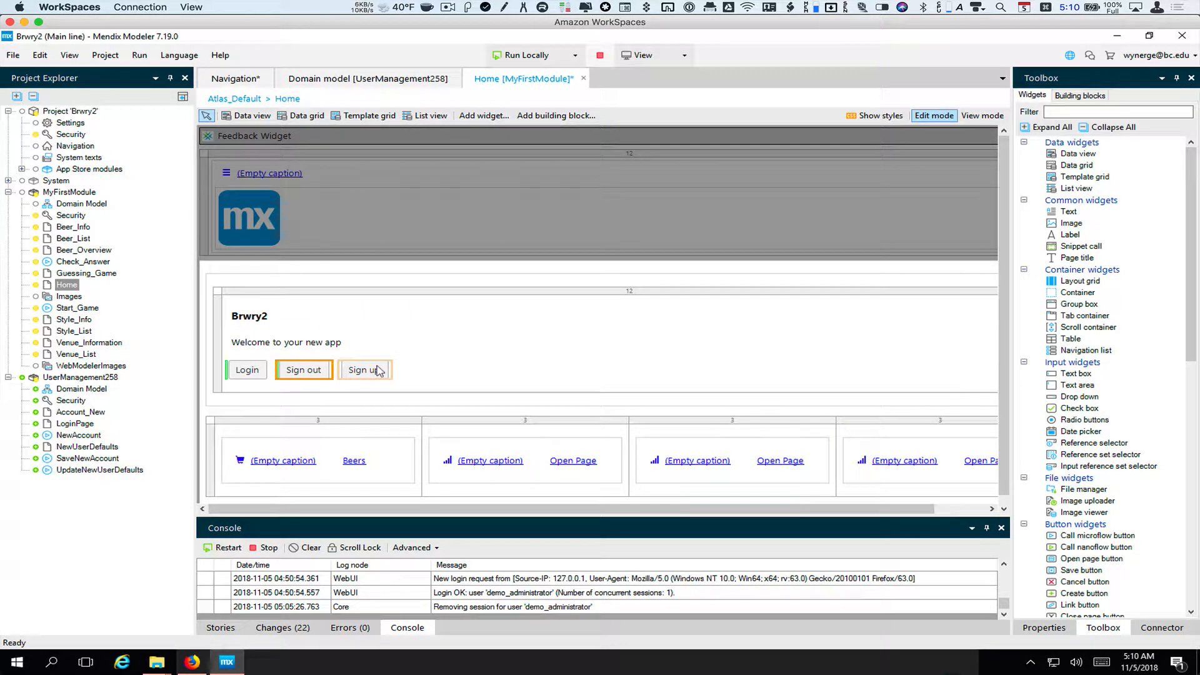
Restrict the Sign up button's visibility to Guest only, unchecking Brewer and User
double_click(364, 369)
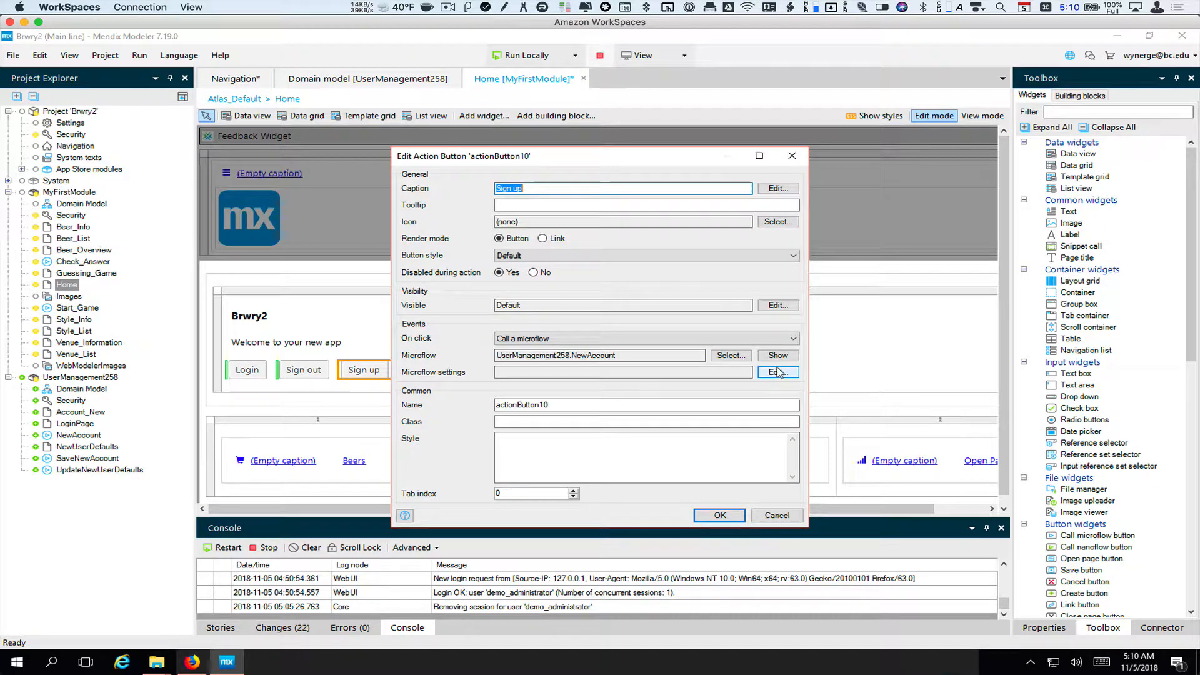
left_click(778, 305)
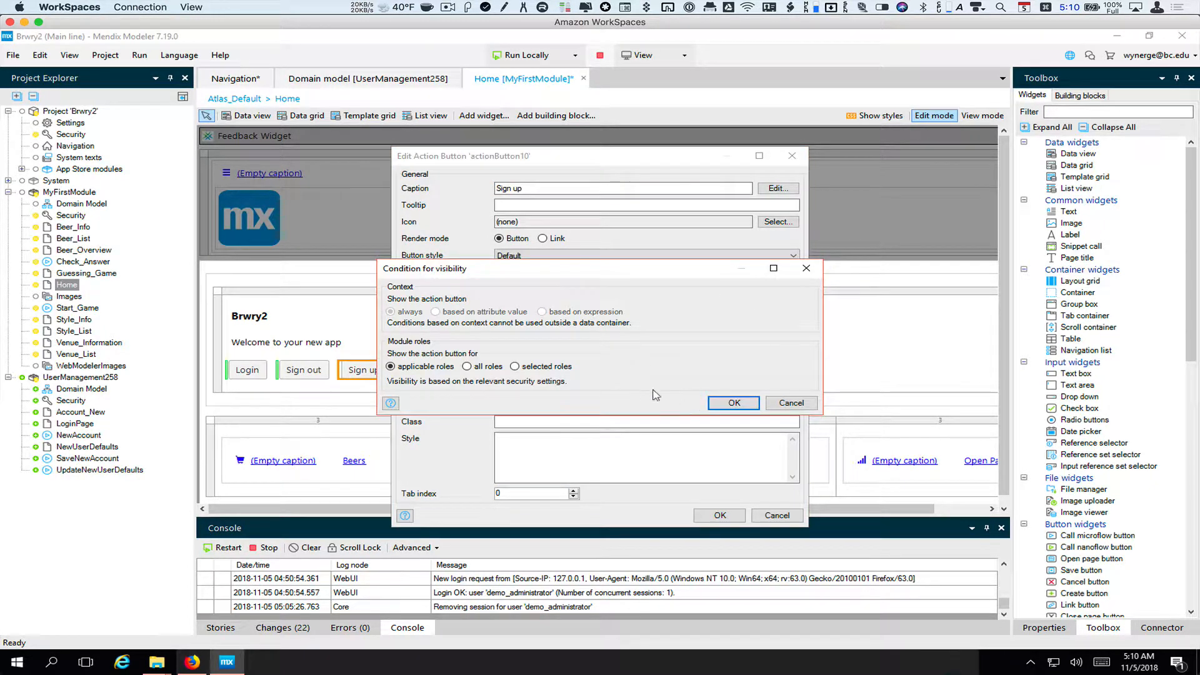
left_click(515, 366)
left_click(741, 397)
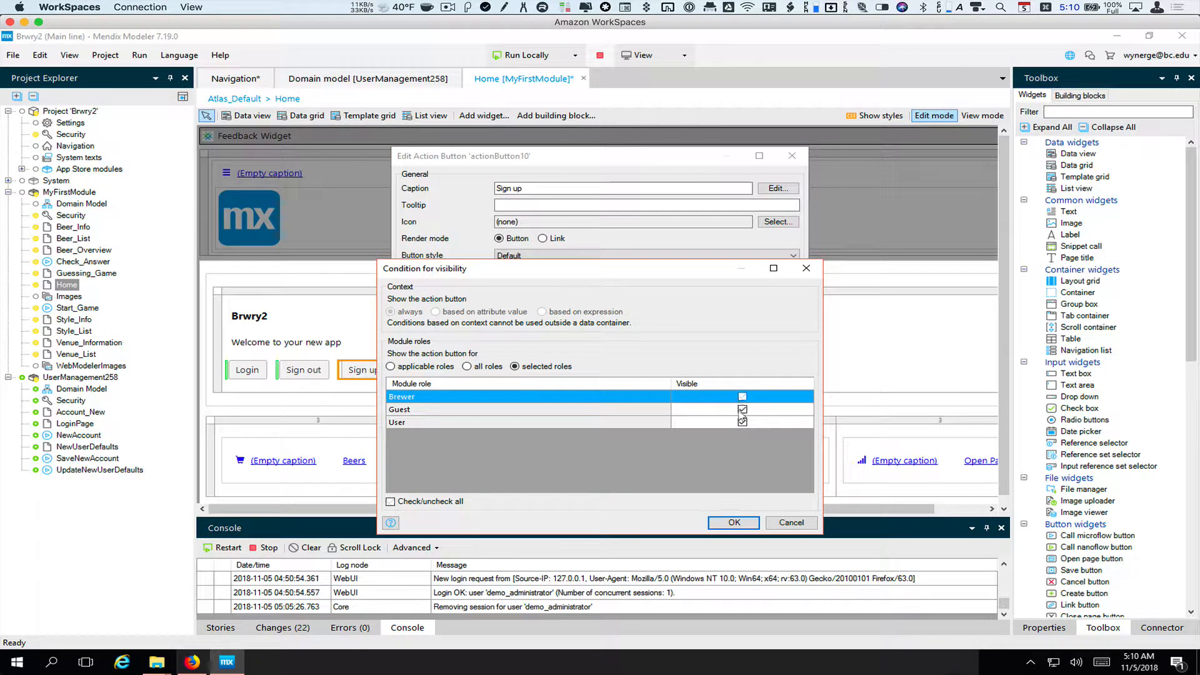
left_click(742, 422)
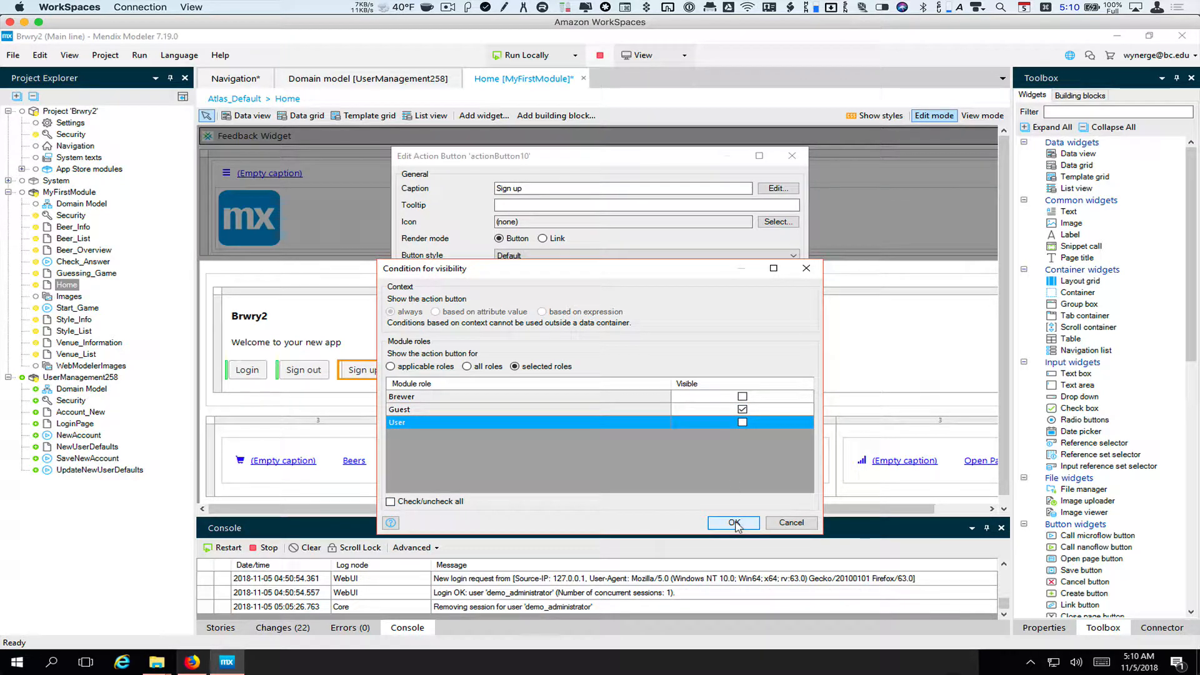
left_click(735, 525)
left_click(725, 517)
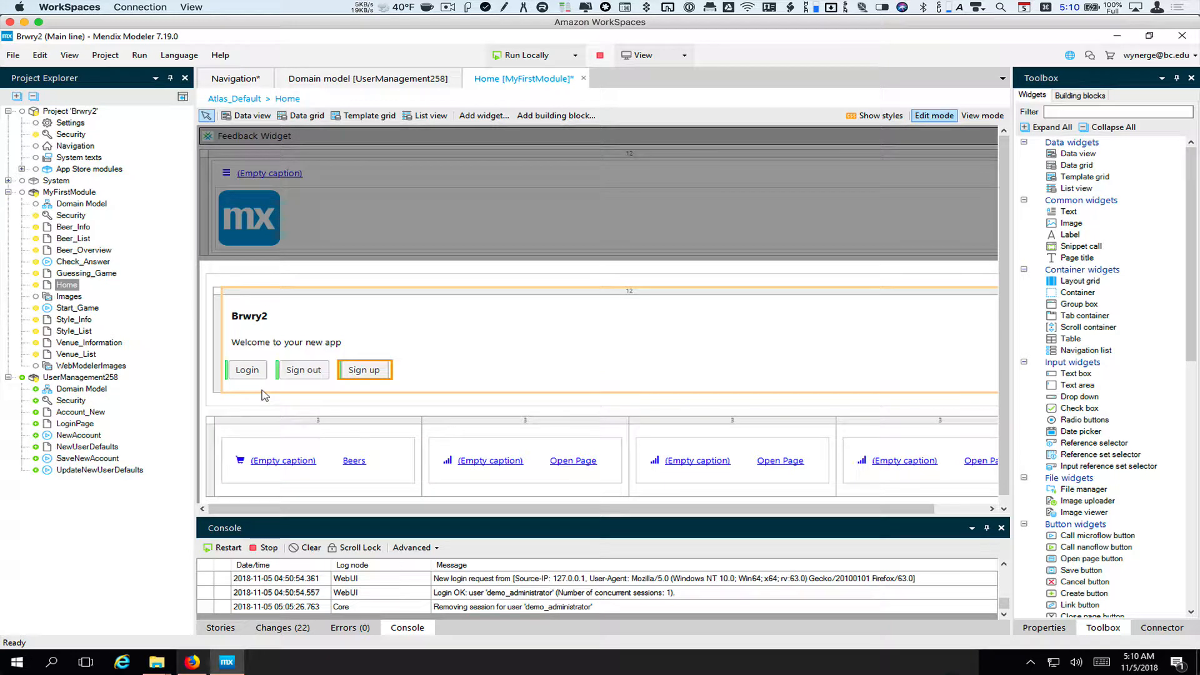
Review UserManagement258's LoginPage with its Username, Password and Login button, then return to Home
left_click(248, 374)
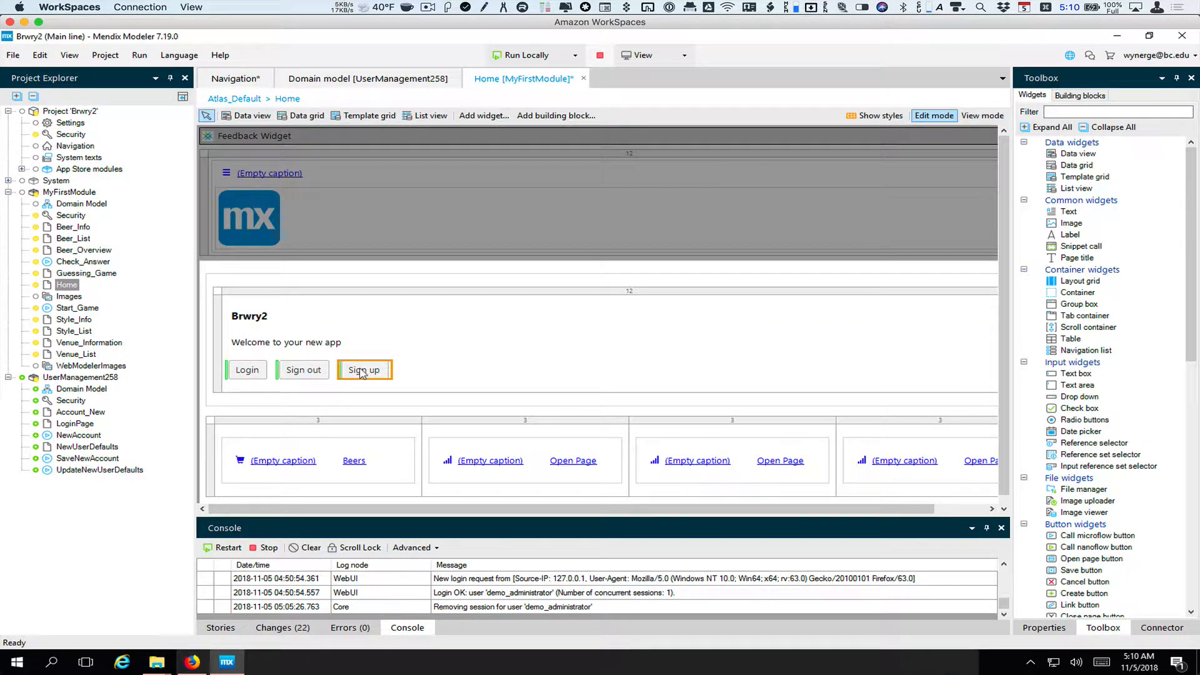
double_click(81, 423)
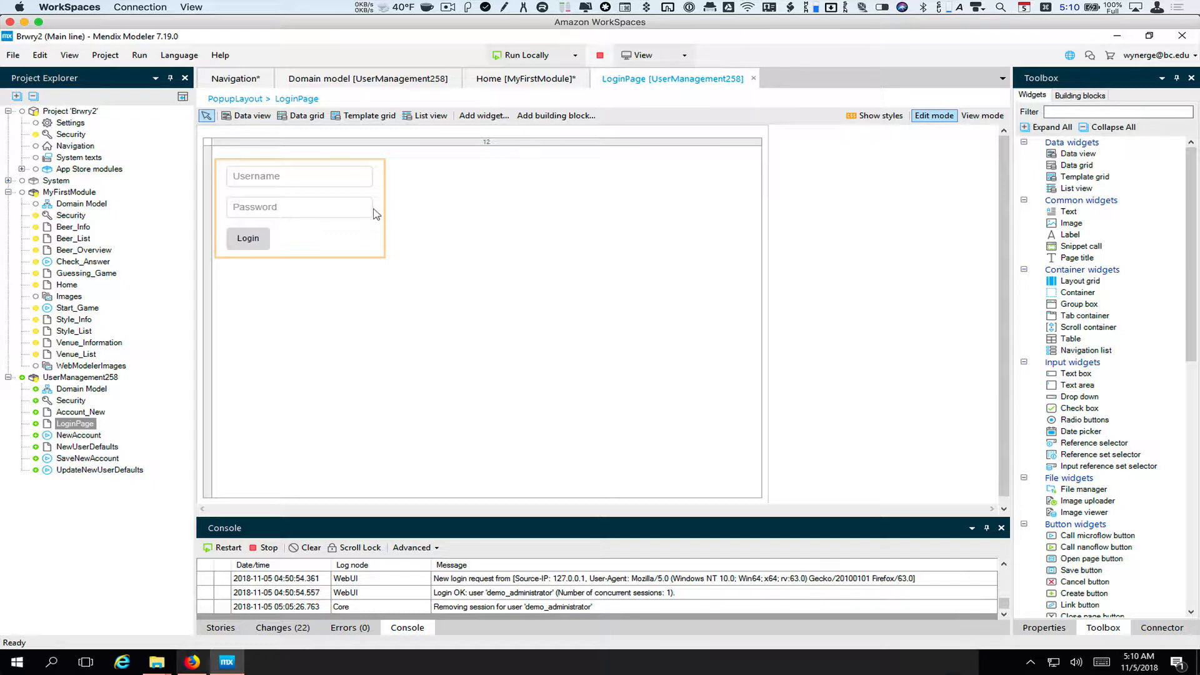
left_click(552, 83)
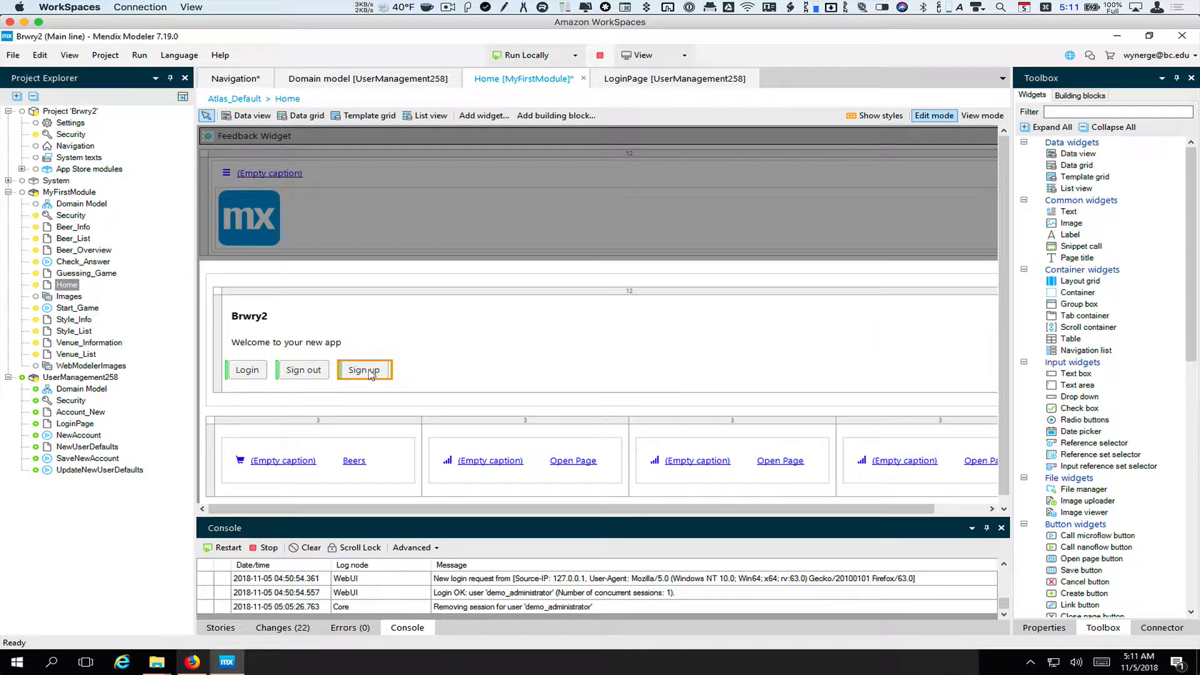
Open the NewAccount microflow, save all changes, then run locally with the database synchronized
double_click(81, 435)
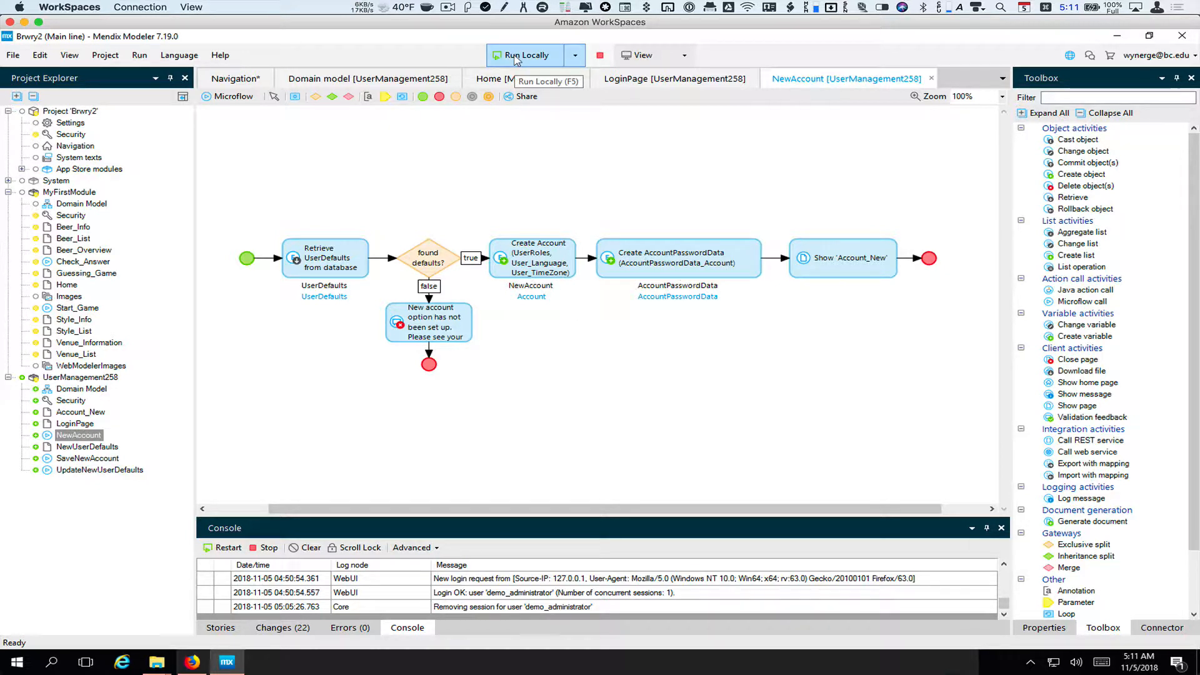
left_click(14, 55)
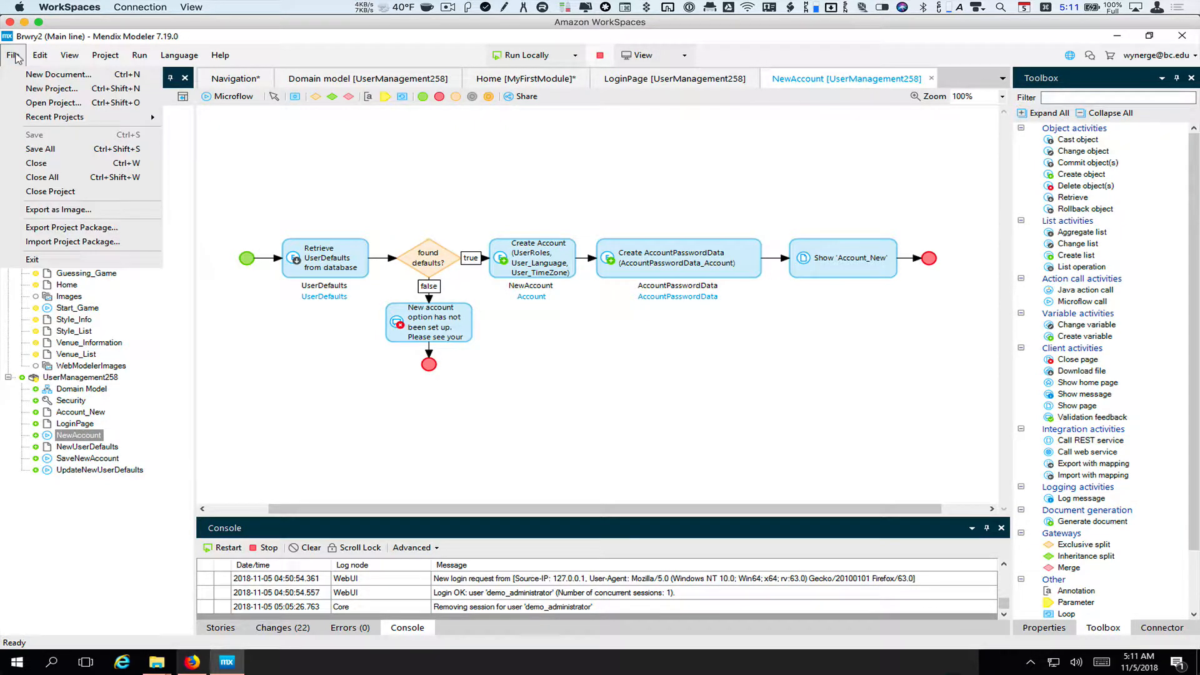
left_click(74, 150)
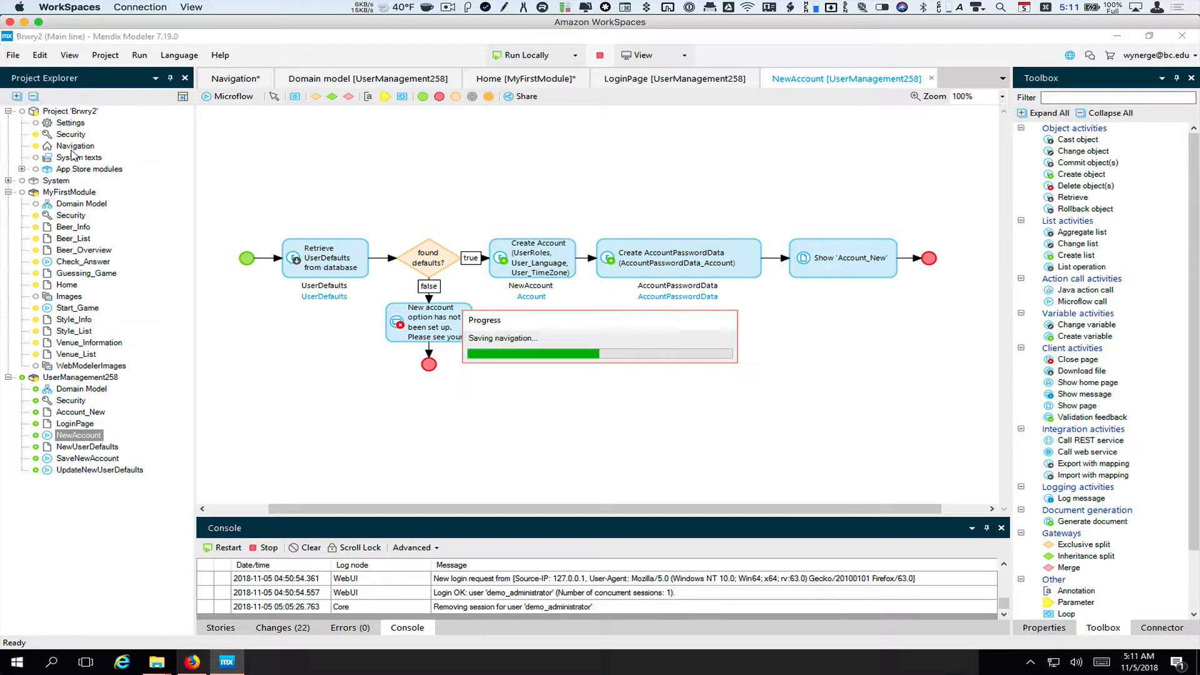
left_click(524, 58)
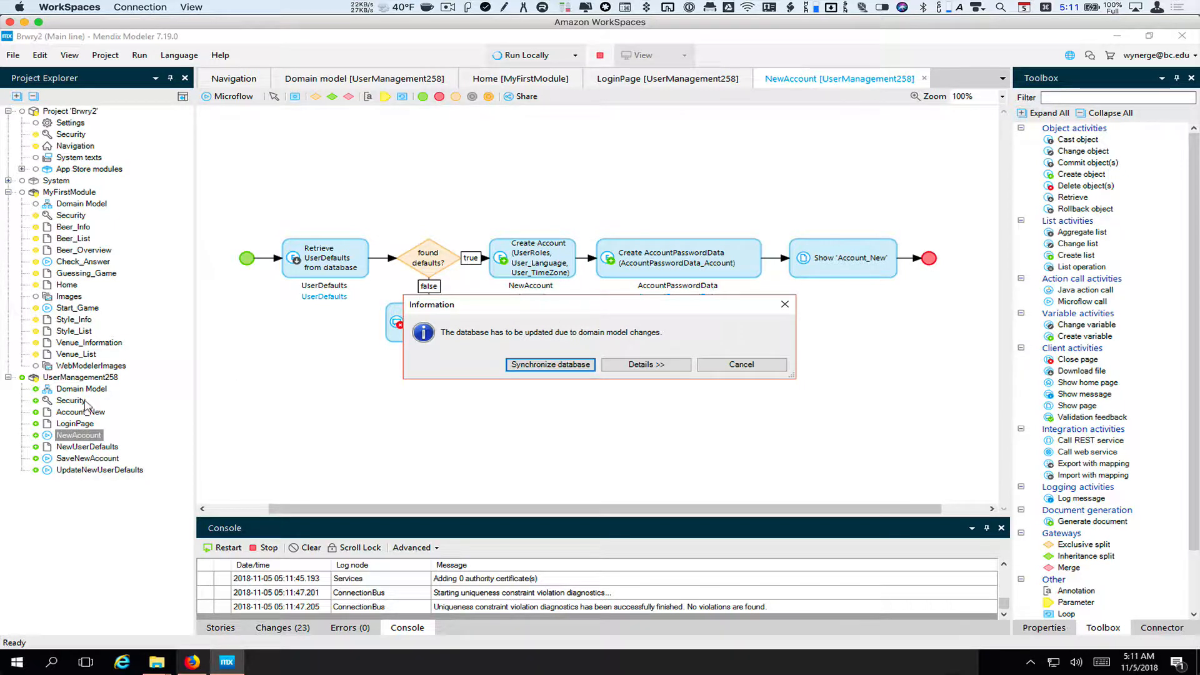
left_click(562, 368)
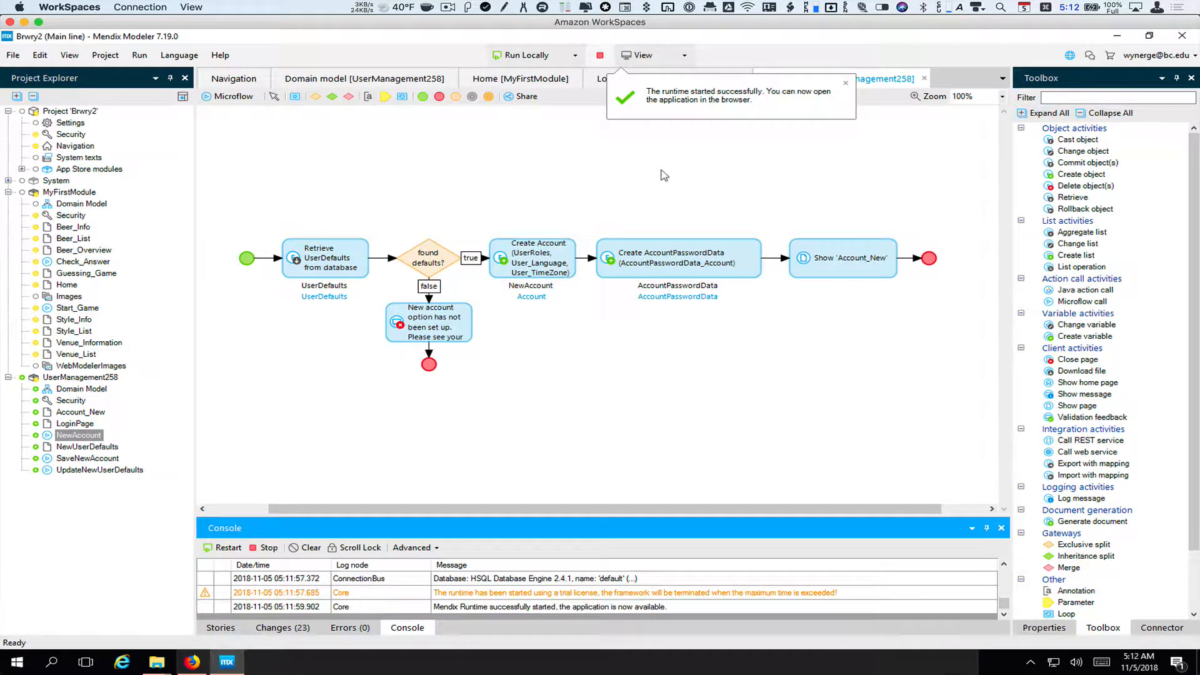
Open Brwry2 at localhost:8080, confirm made-up credentials fail, and dismiss Sign up's setup error
left_click(642, 56)
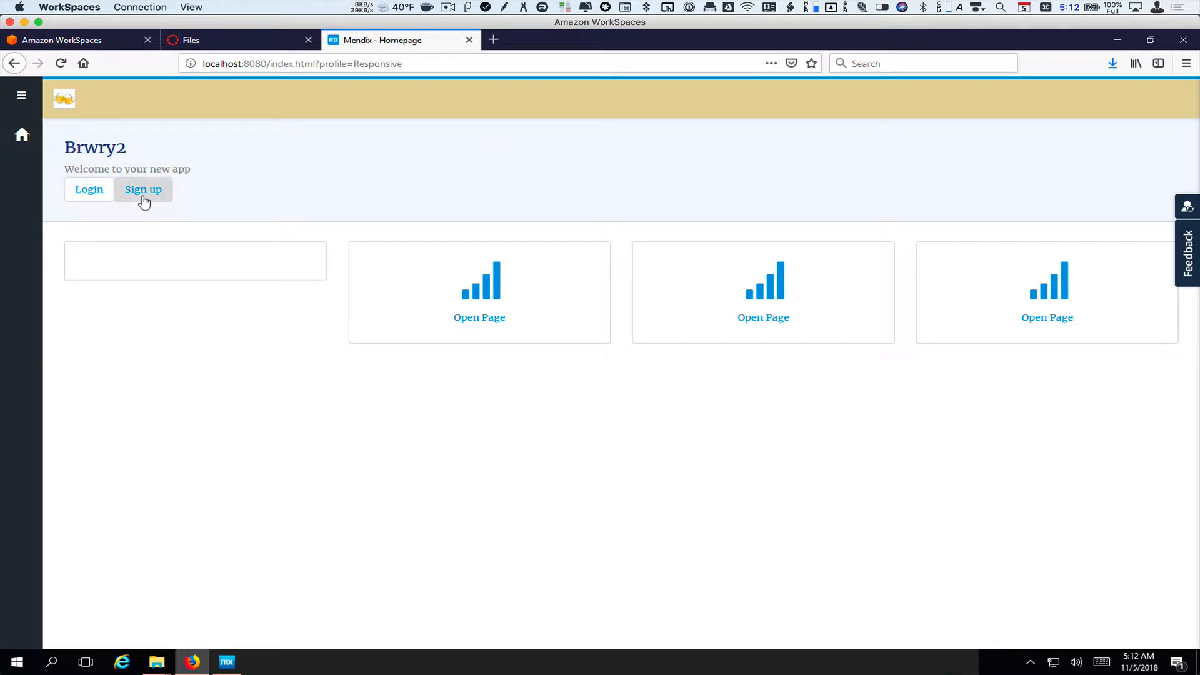
left_click(90, 195)
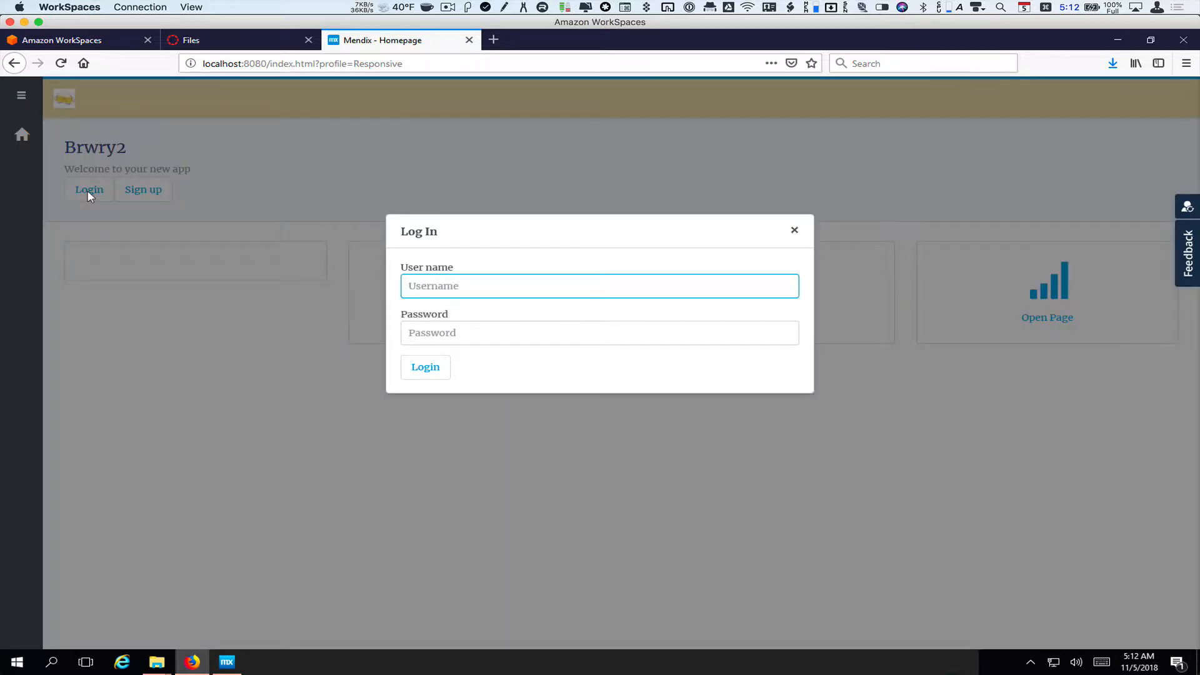
type("dsfsfdjlsdf")
key("Tab")
type("dsfsfdjlsdfsdfsd")
left_click(448, 368)
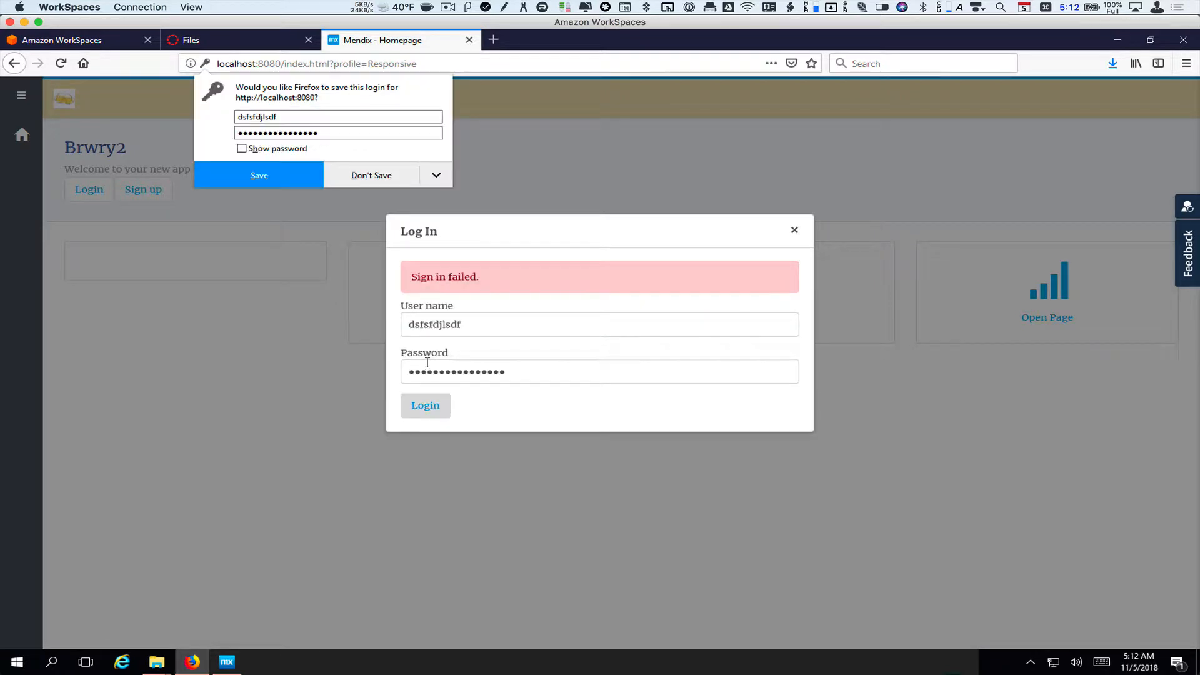
left_click(381, 181)
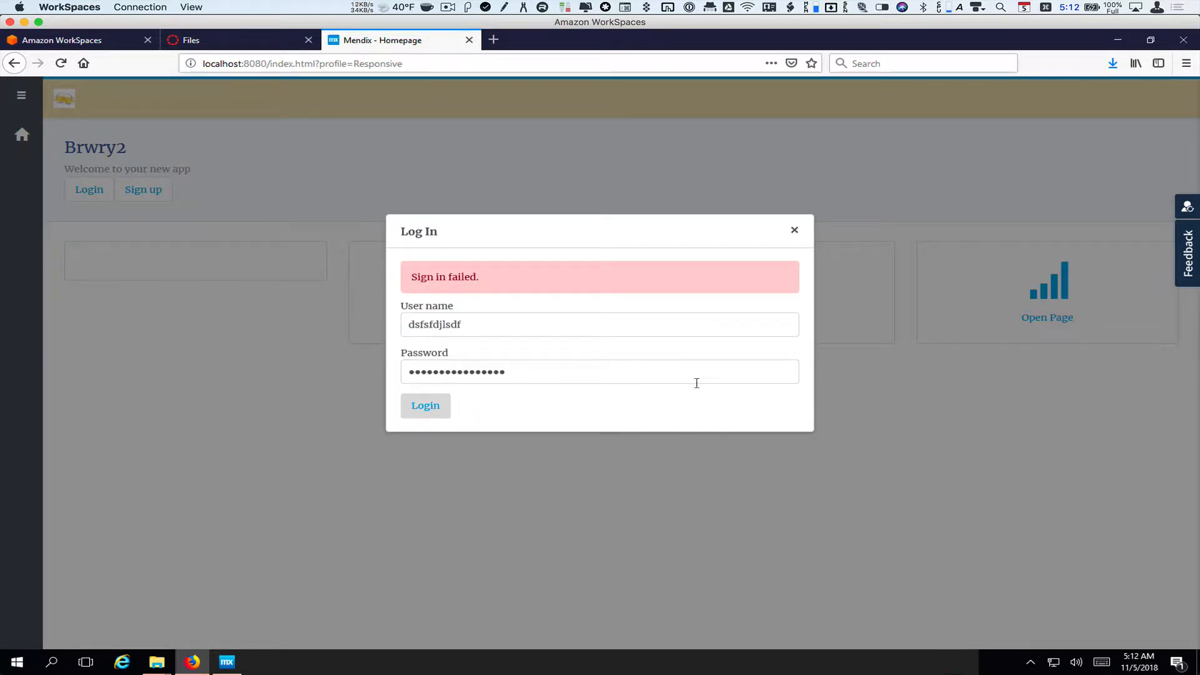
left_click(794, 232)
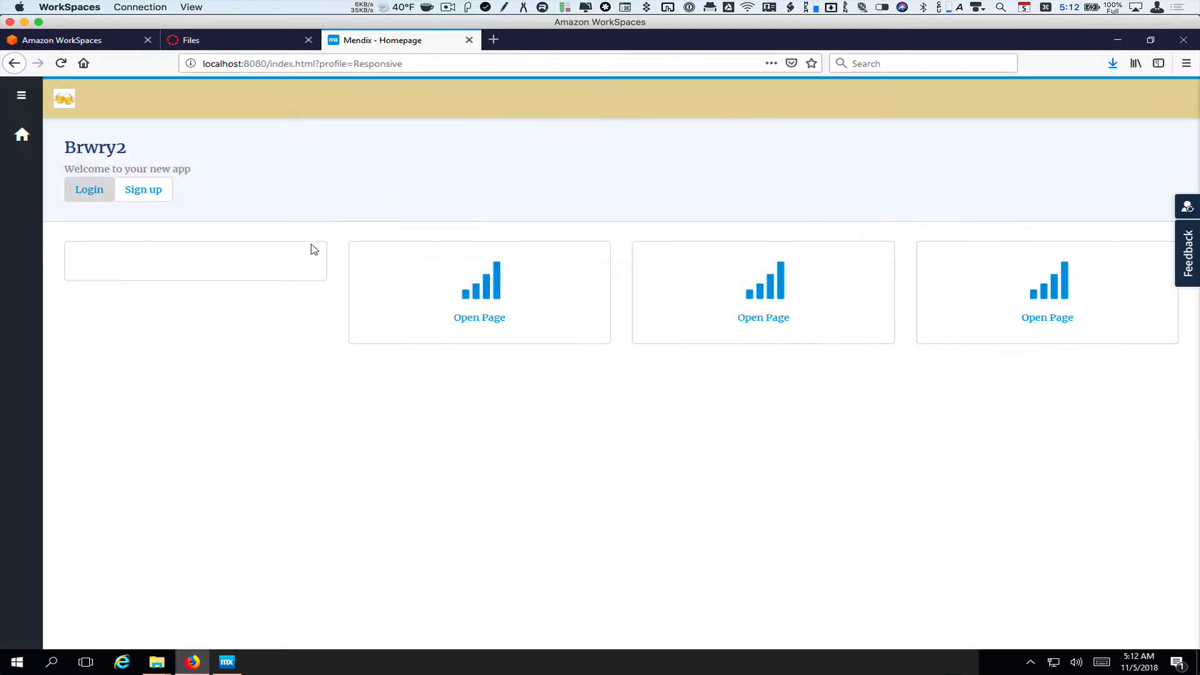
left_click(150, 193)
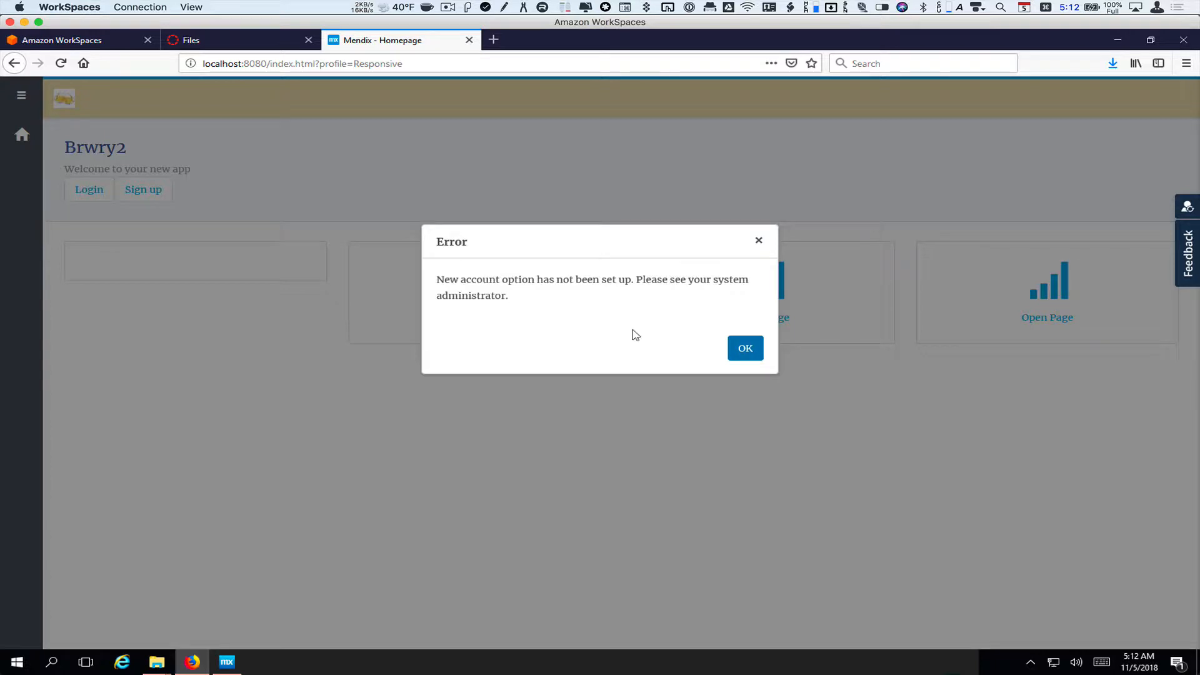
left_click(748, 351)
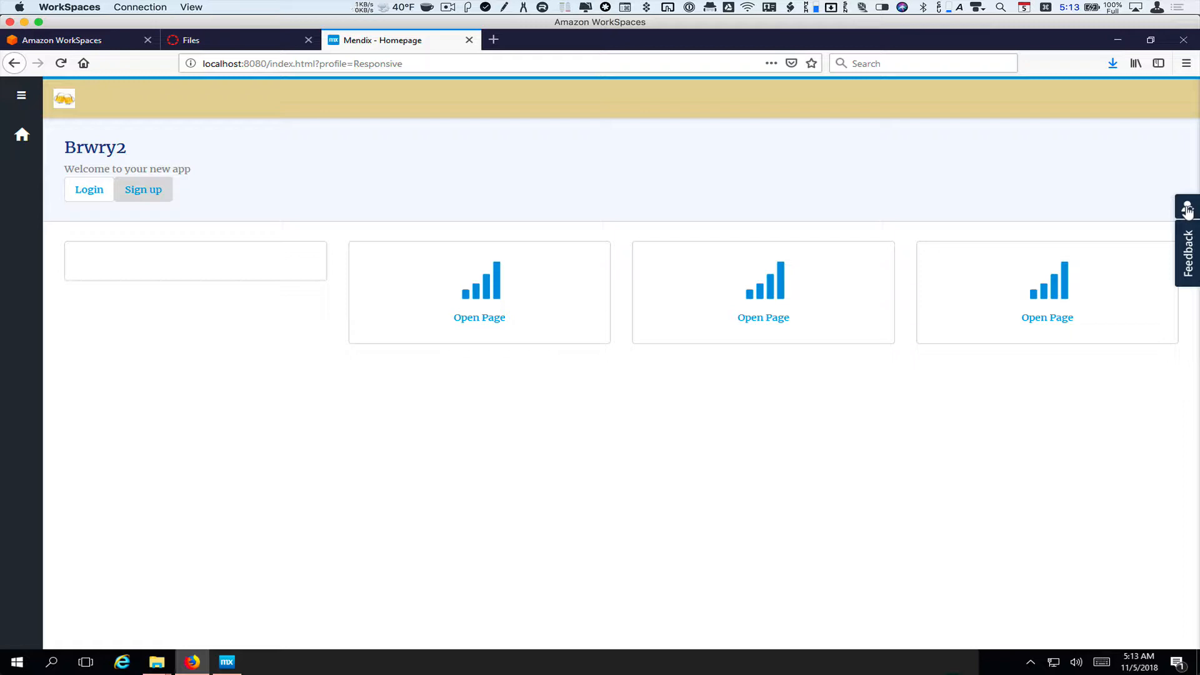
Sign in as demo_administrator through the demo user switcher and expand the side navigation
left_click(1187, 210)
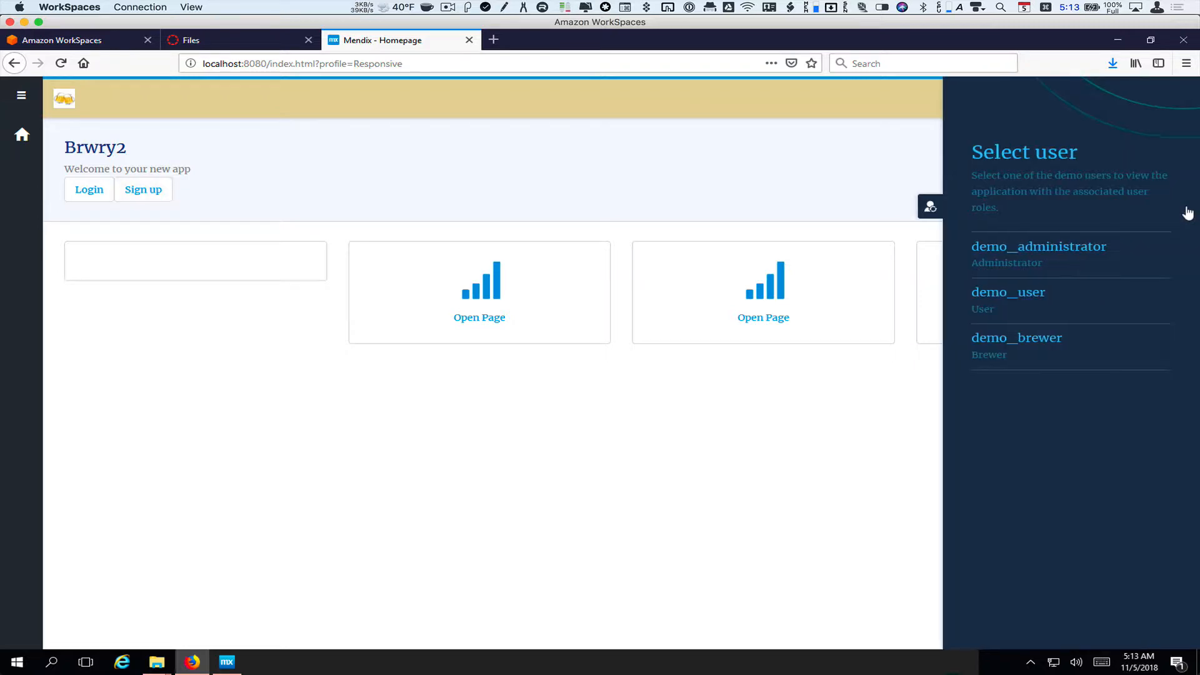
left_click(1082, 250)
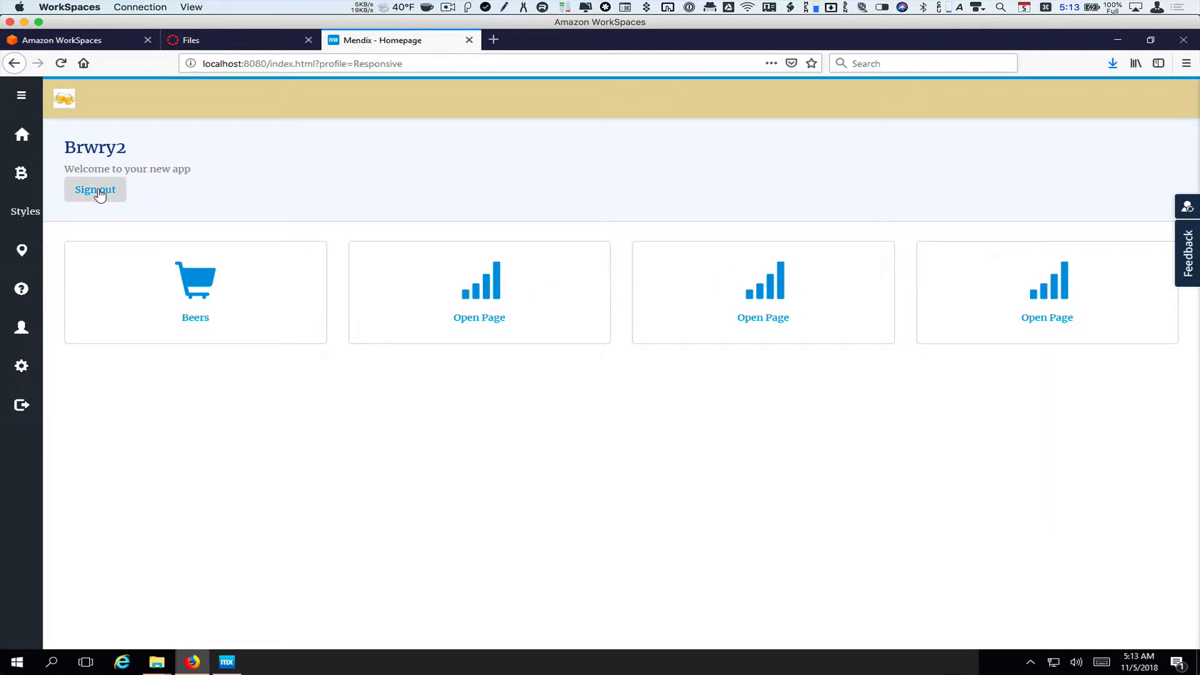
left_click(22, 406)
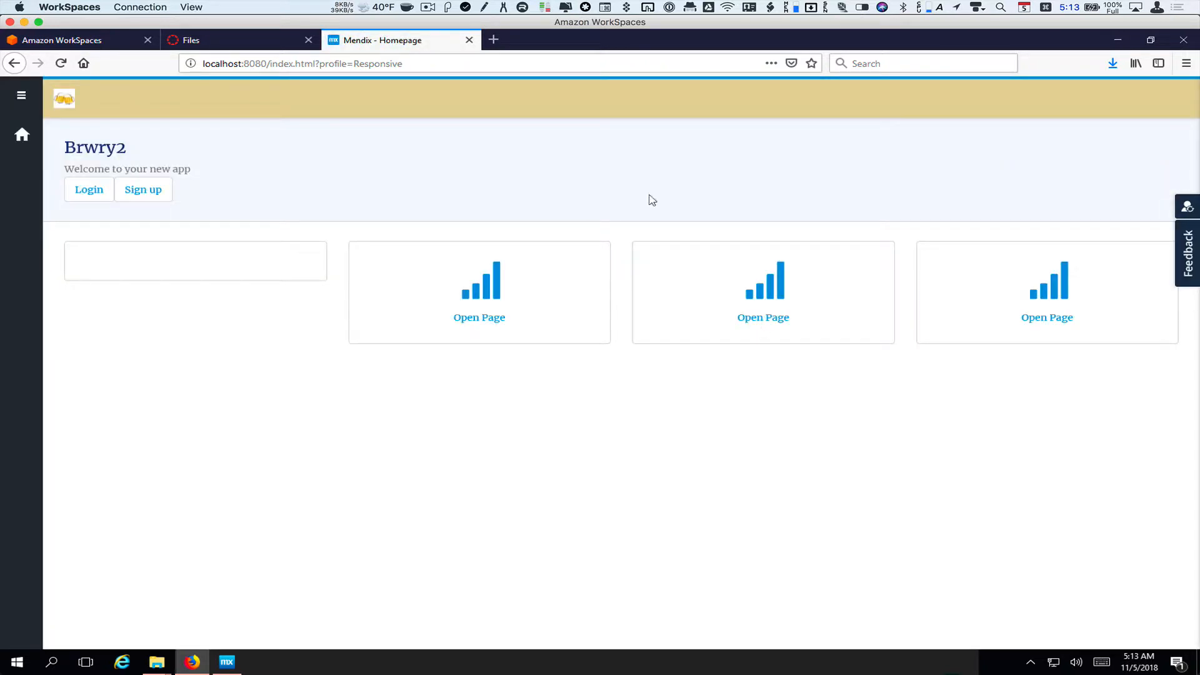
left_click(1187, 206)
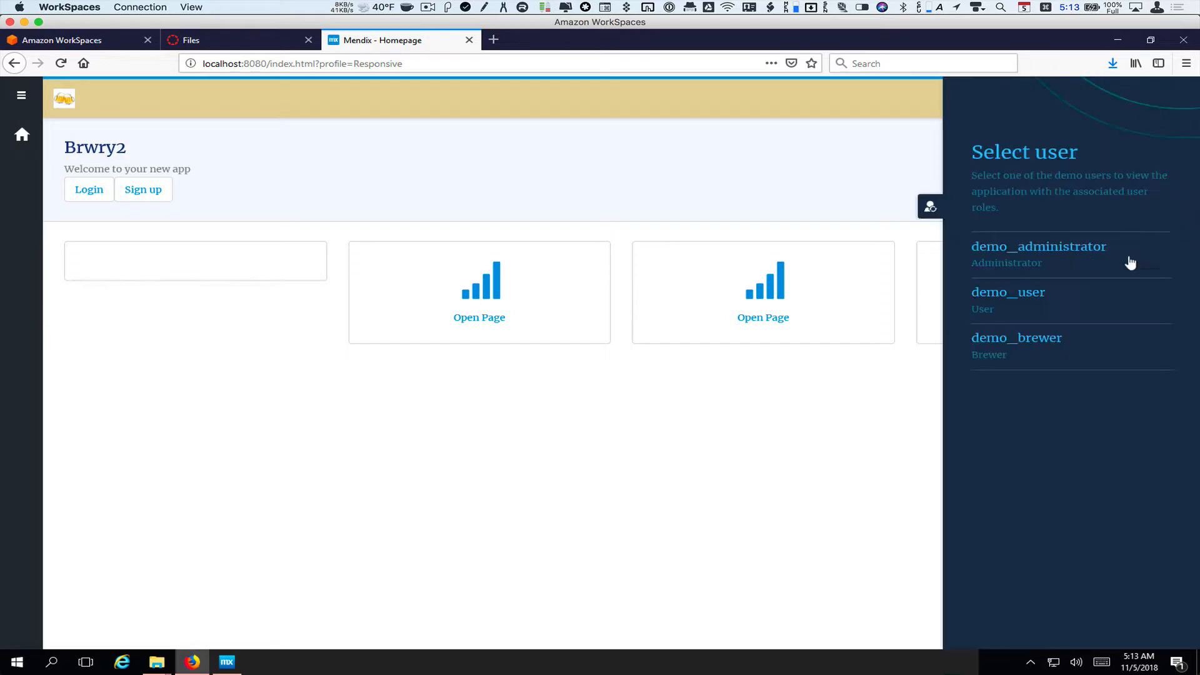
left_click(1032, 249)
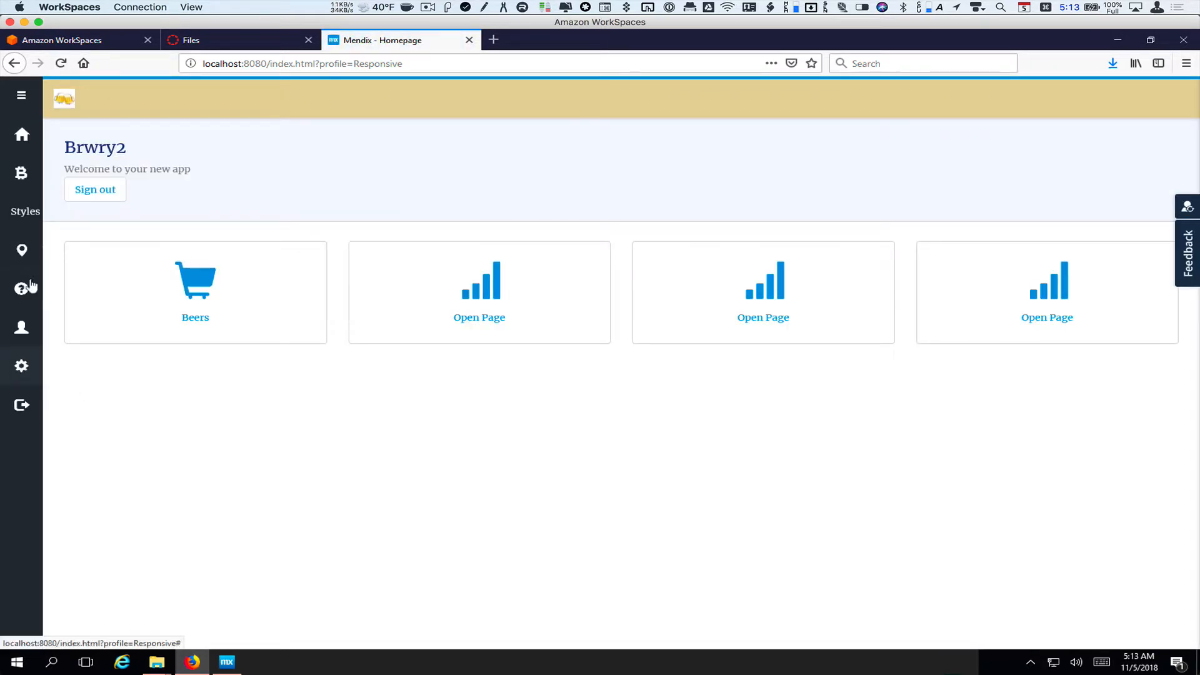
left_click(22, 95)
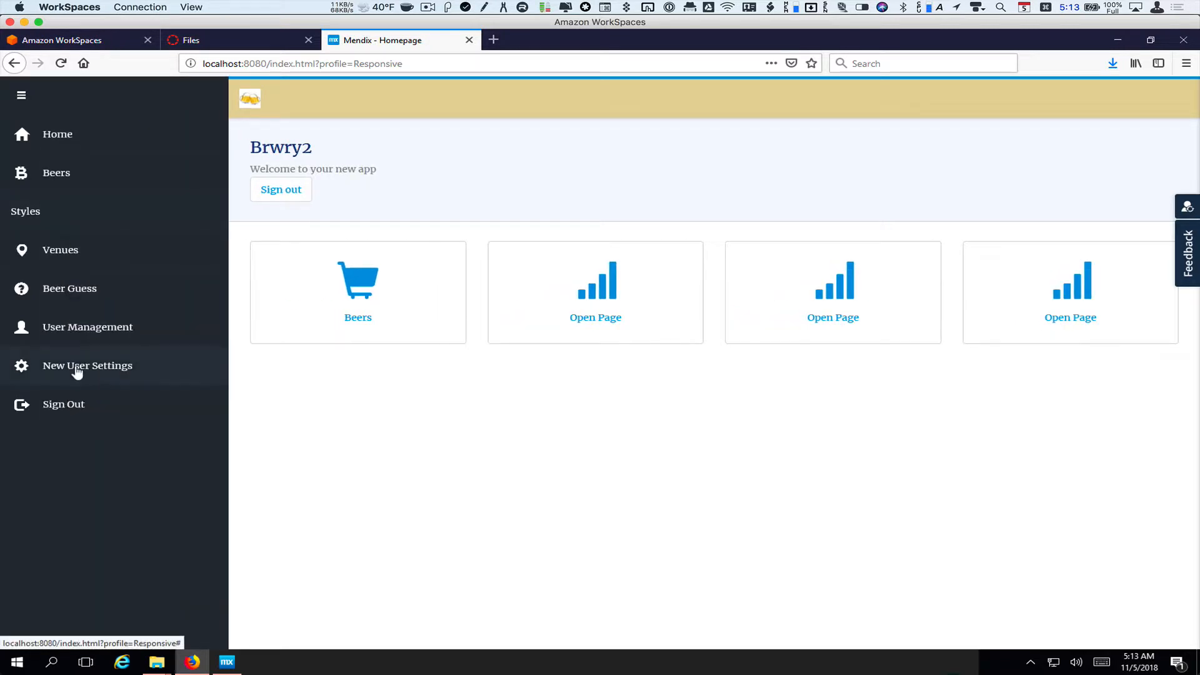
In New User Settings, set the default role to User and language to English, United States
left_click(22, 368)
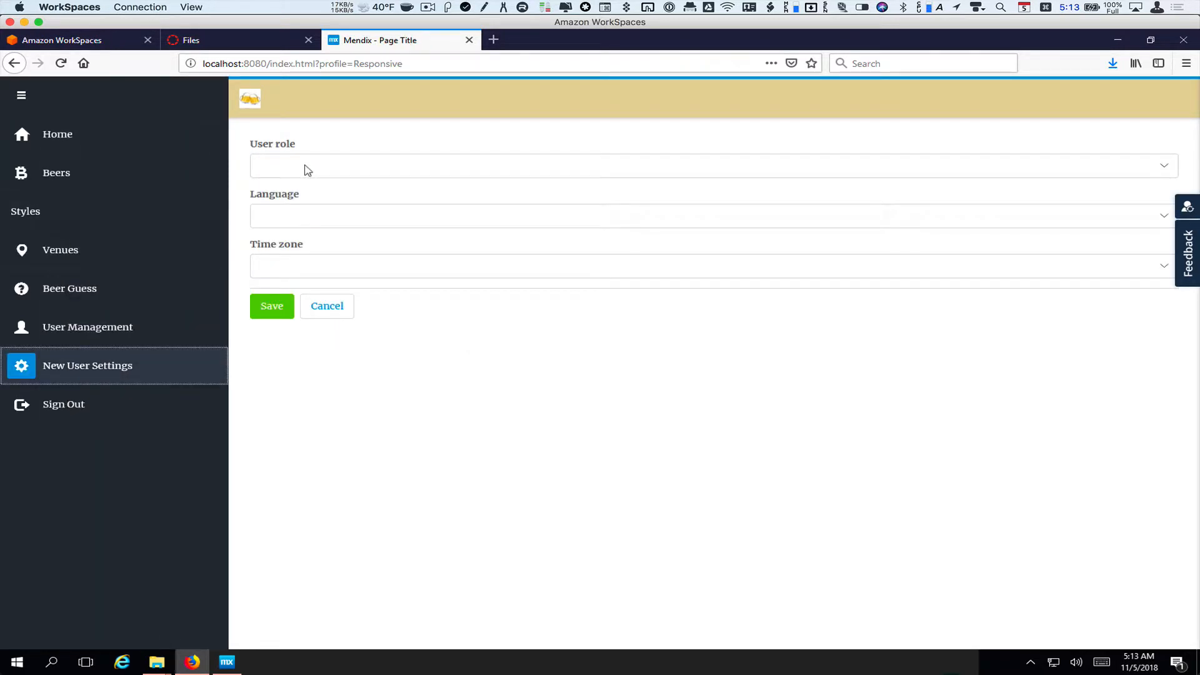
left_click(1166, 170)
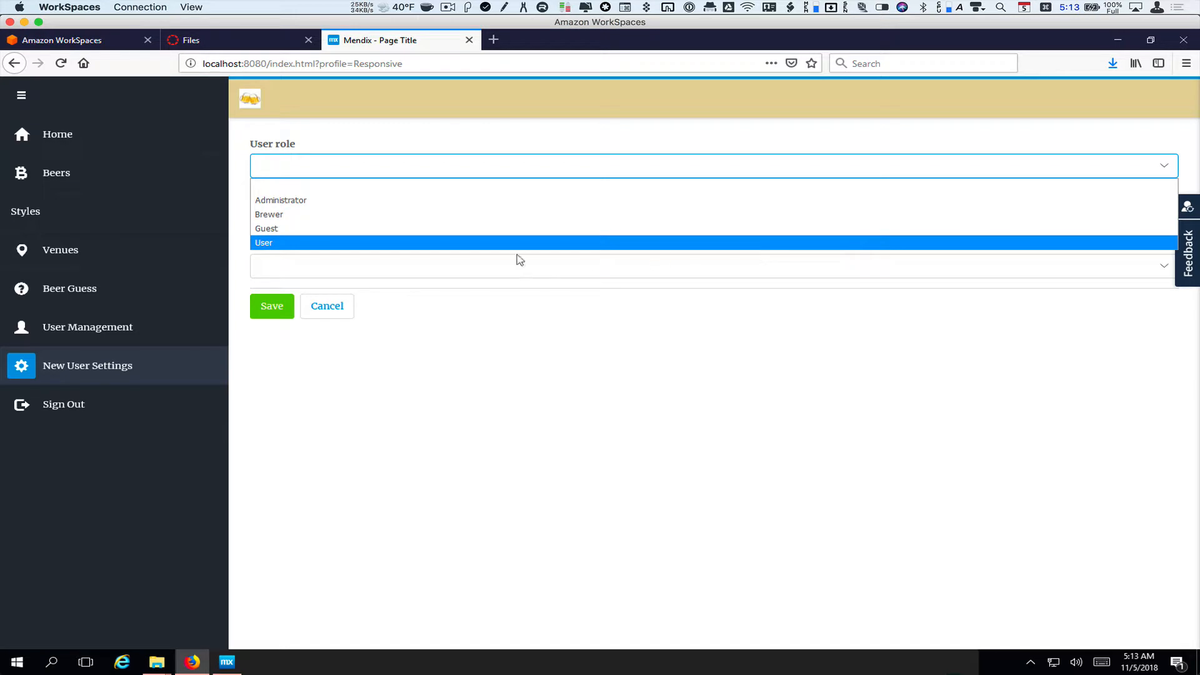
left_click(462, 246)
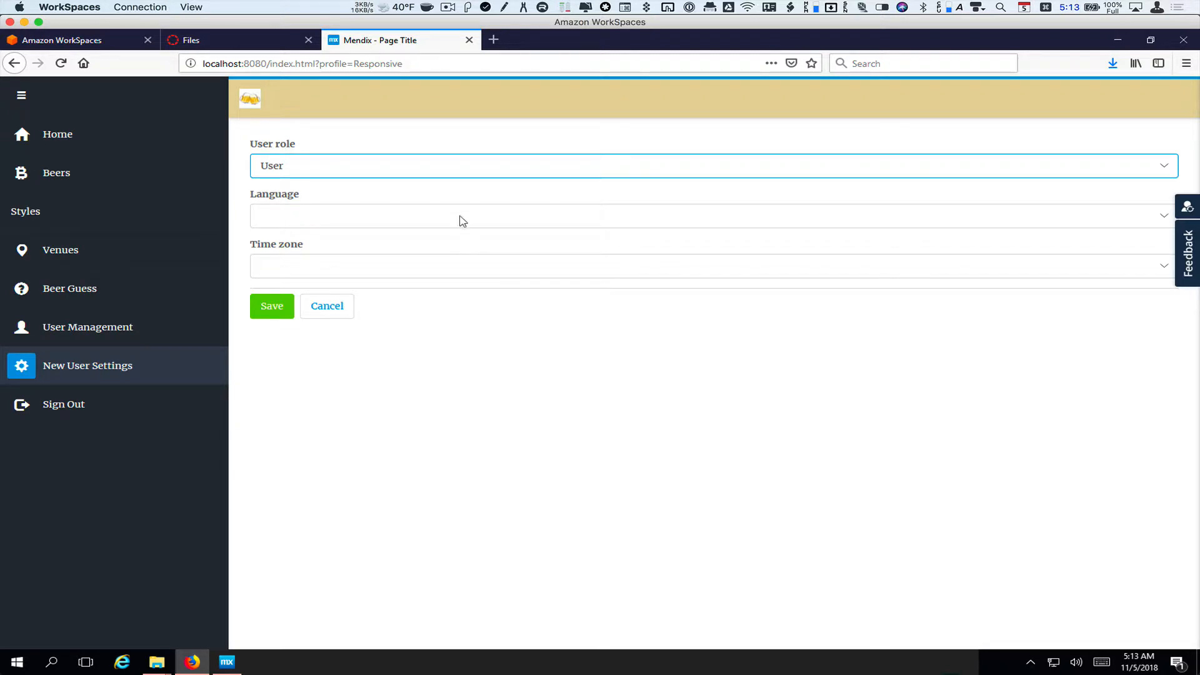
left_click(1166, 220)
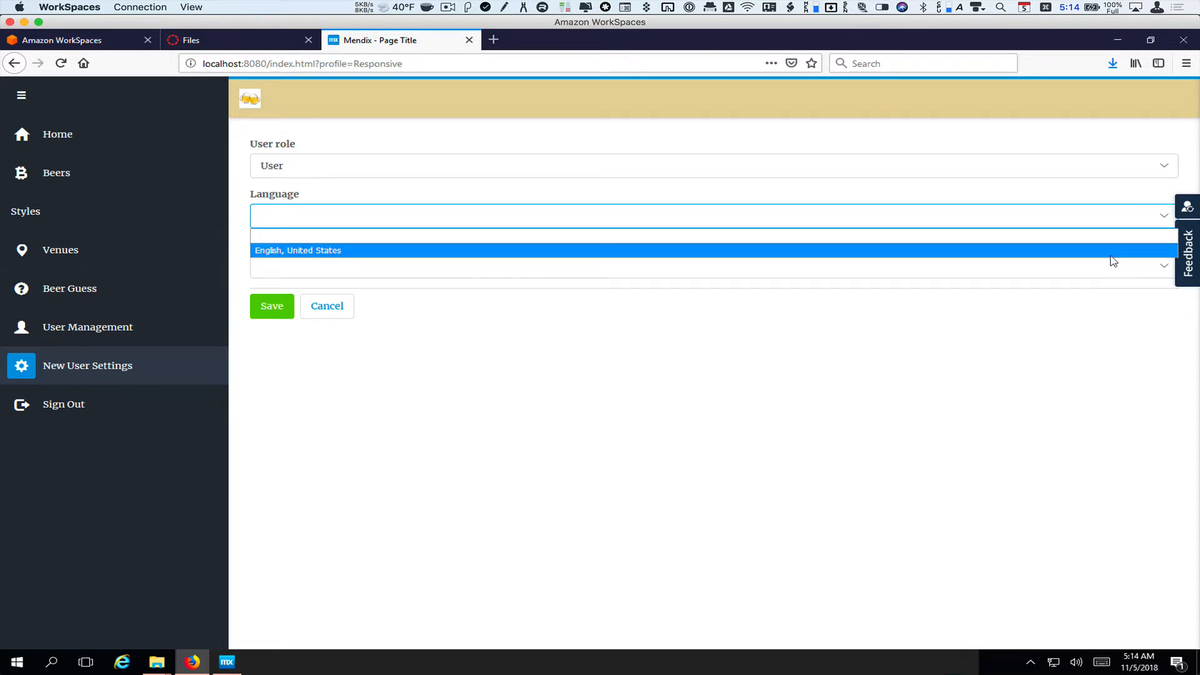
left_click(1113, 251)
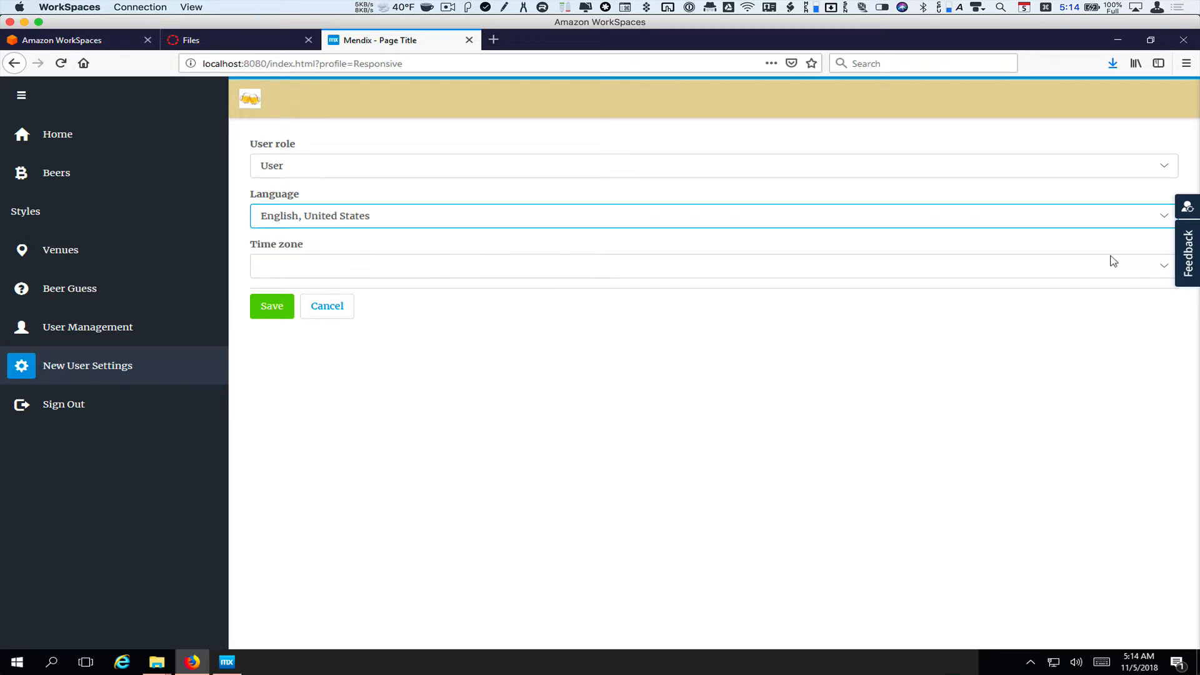
Choose the Eastern/US time zone, save the settings, and sign out
left_click(1166, 268)
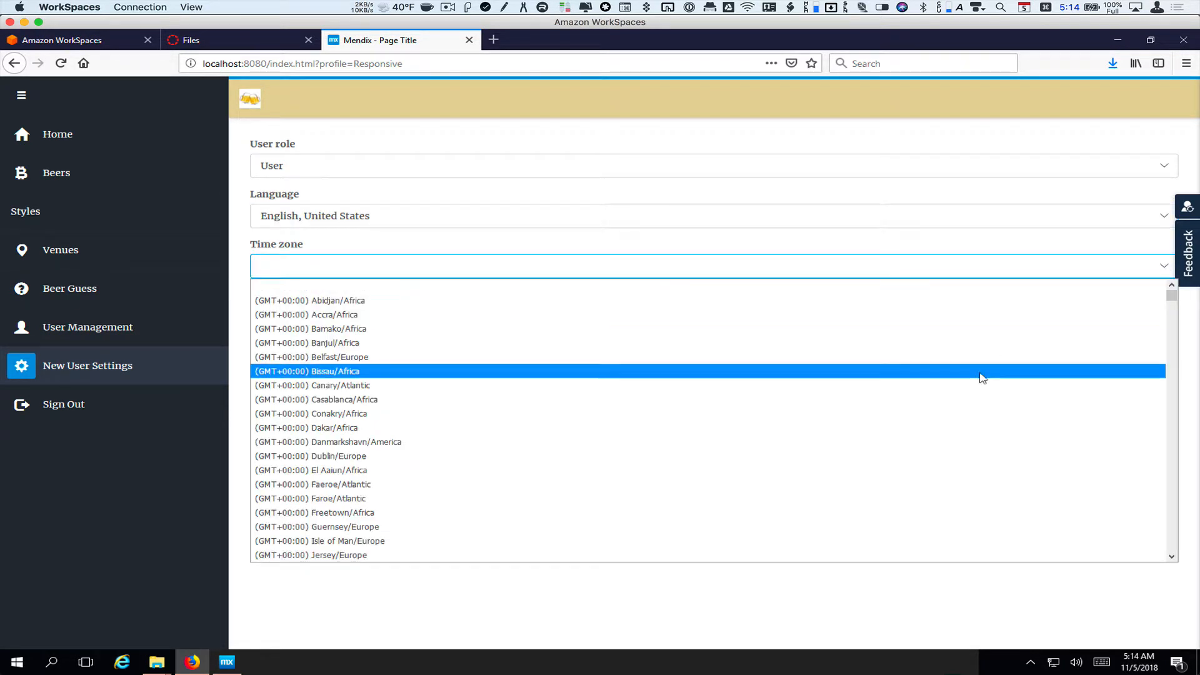
scroll(981, 377, "down", 15)
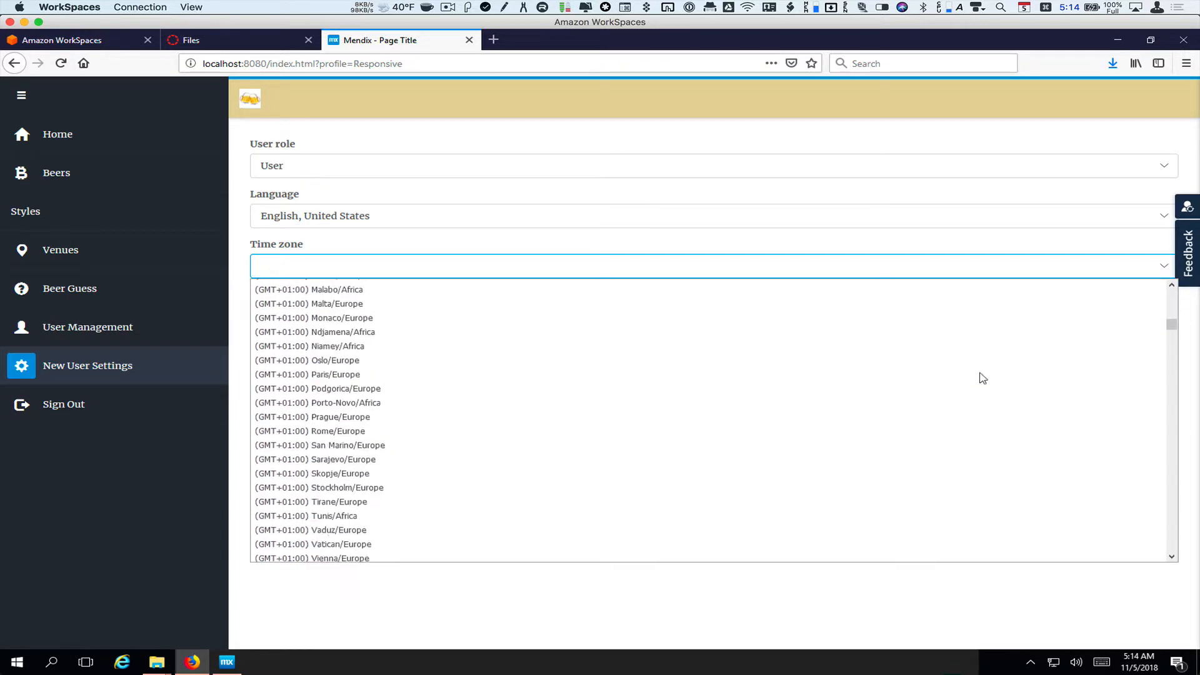
scroll(981, 378, "down", 20)
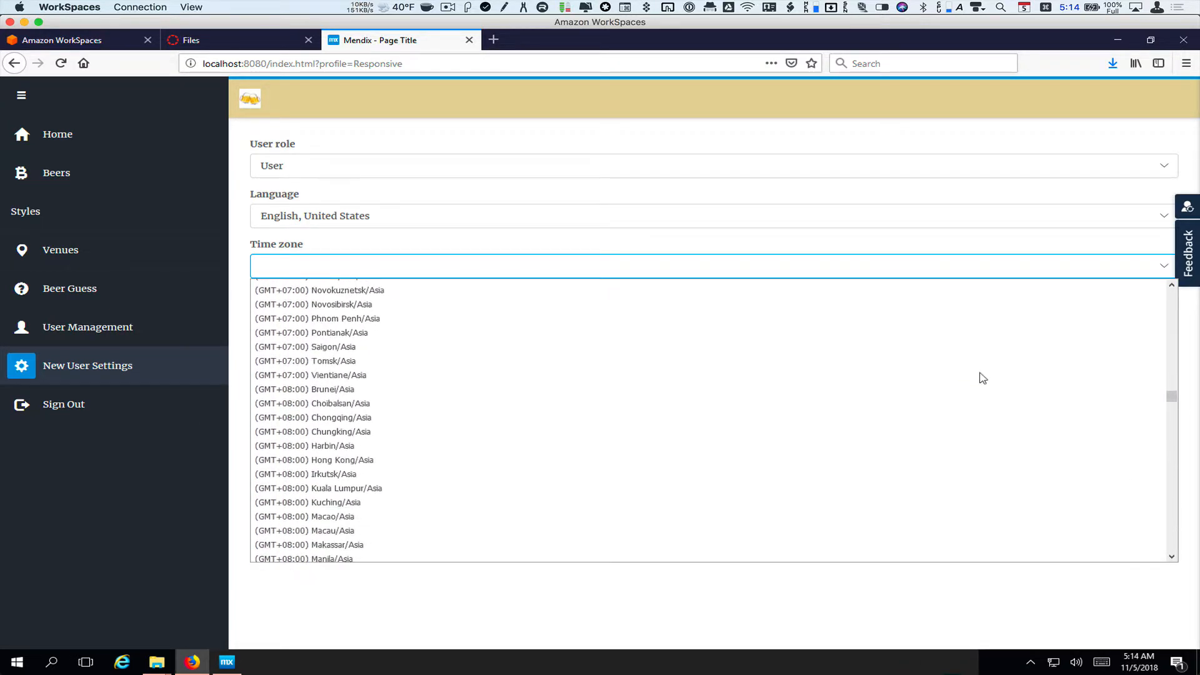
scroll(982, 378, "down", 20)
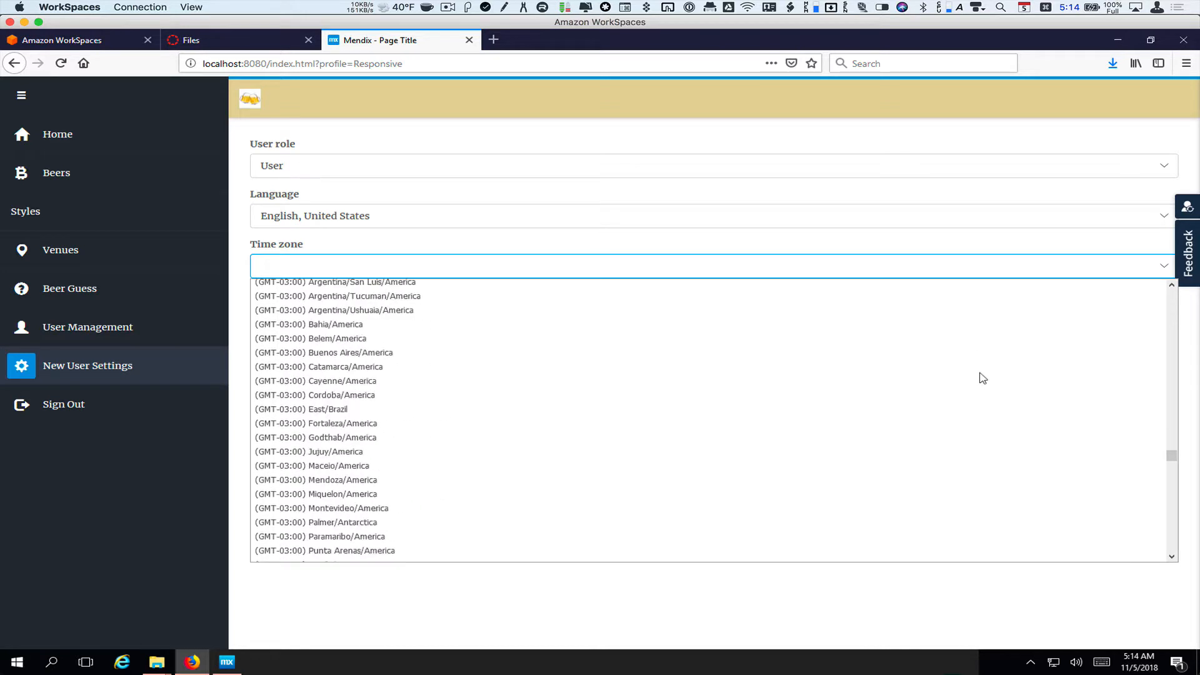
scroll(983, 378, "down", 15)
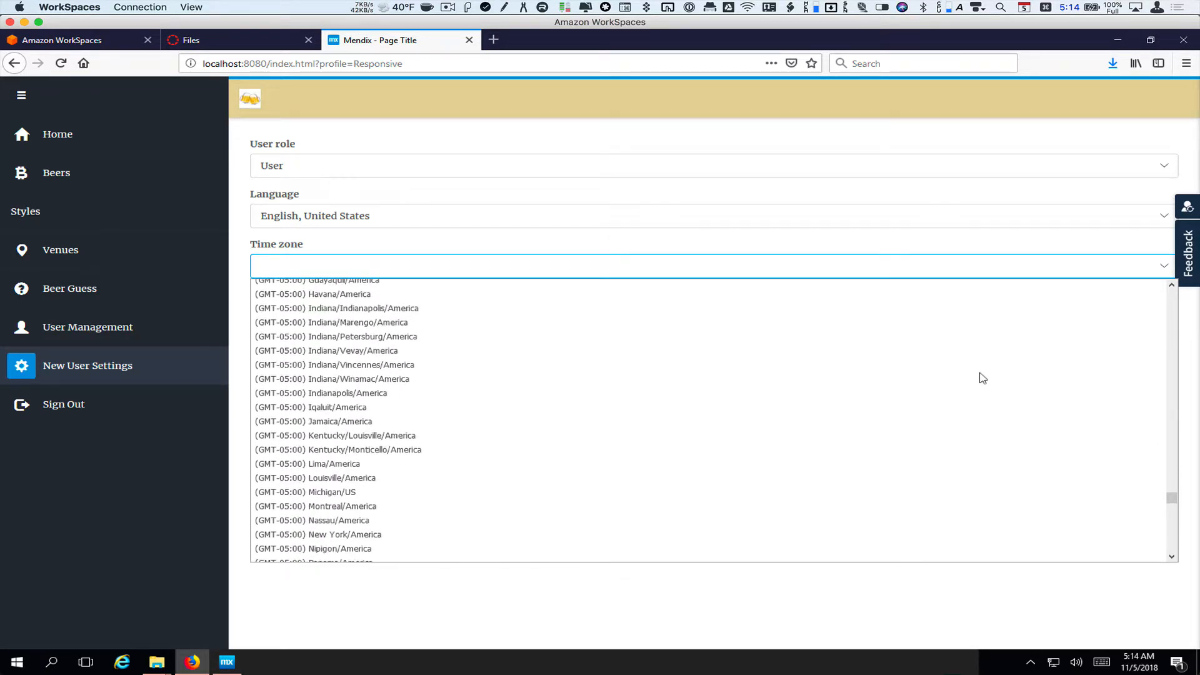
scroll(983, 377, "up", 3)
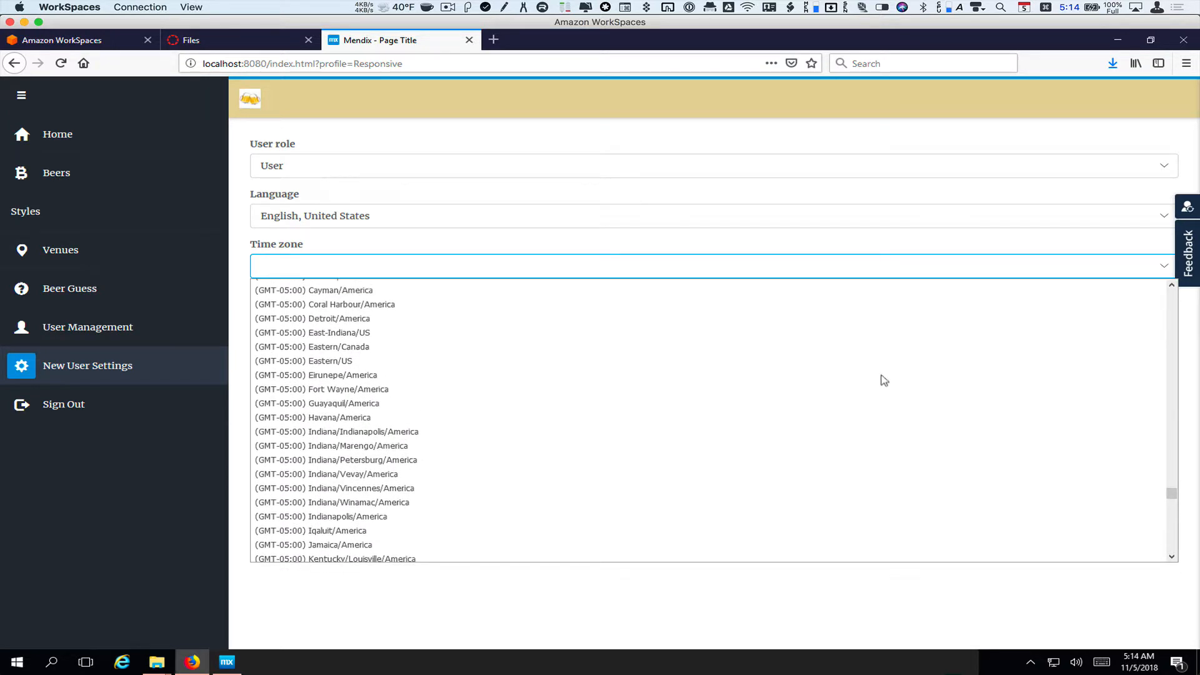
left_click(384, 370)
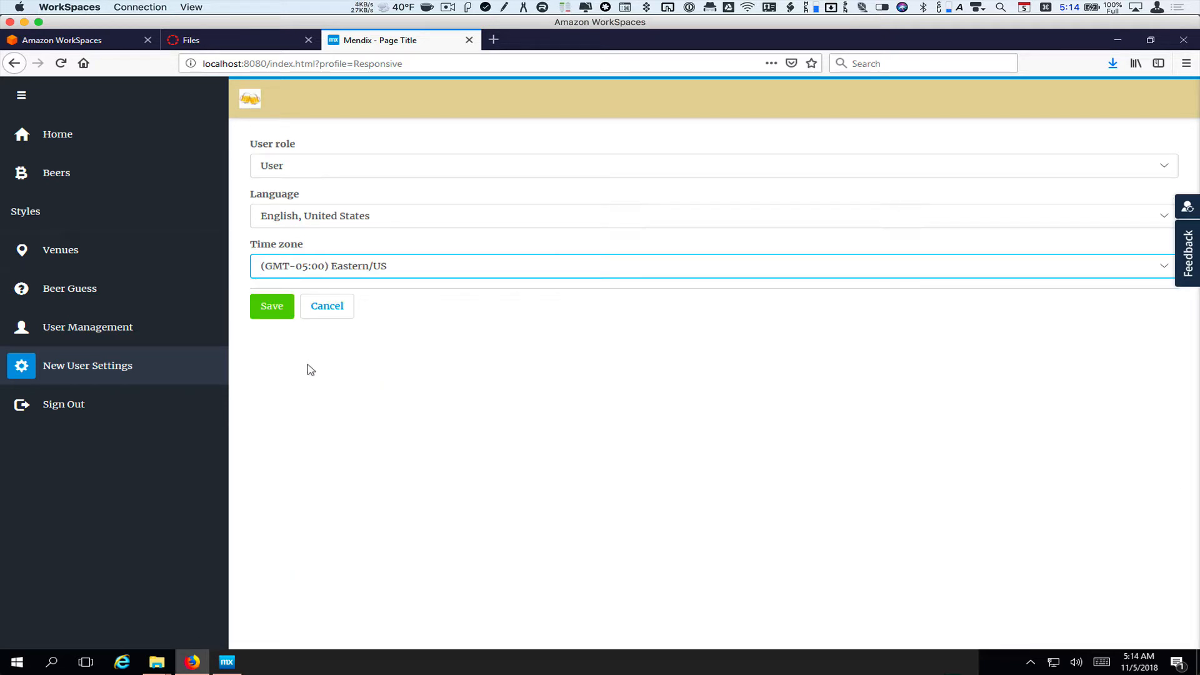
left_click(272, 308)
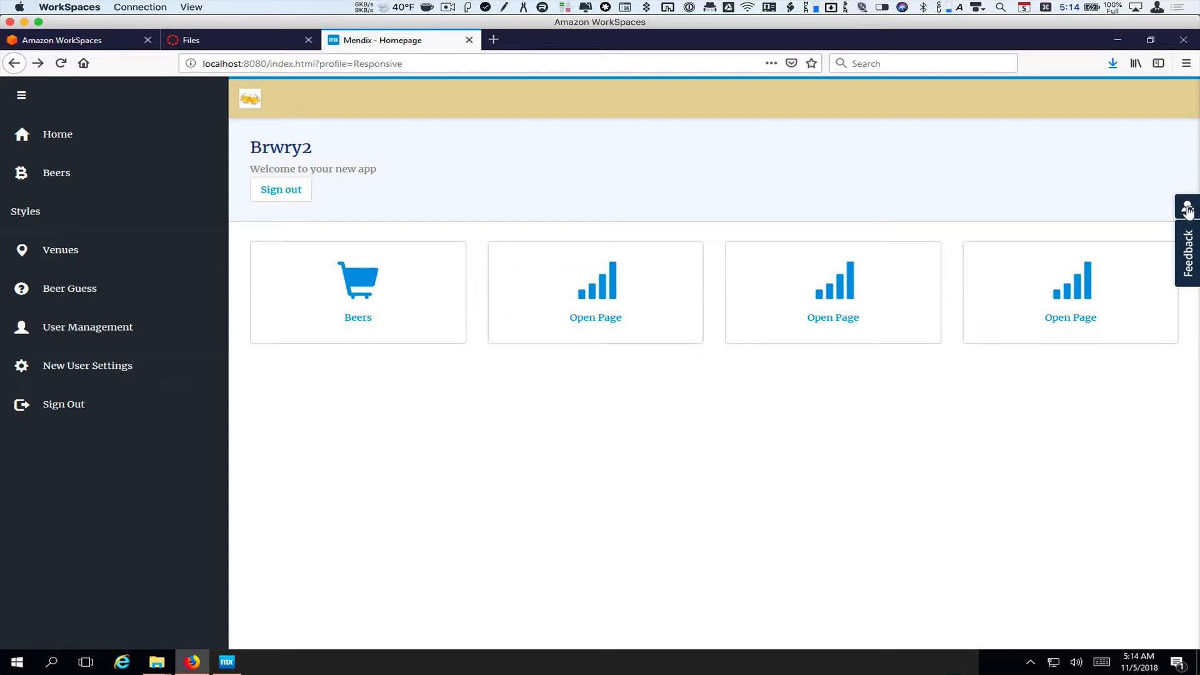
left_click(50, 407)
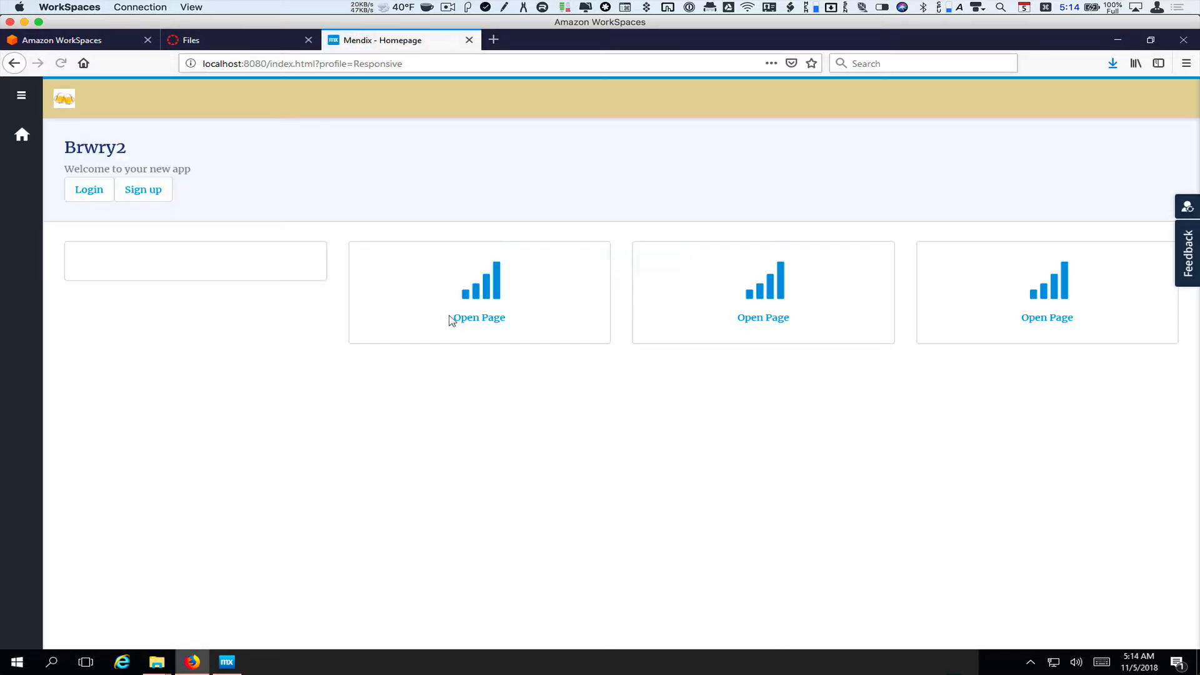
Sign up a new account with the person's full name, e-mail user name and password
left_click(145, 189)
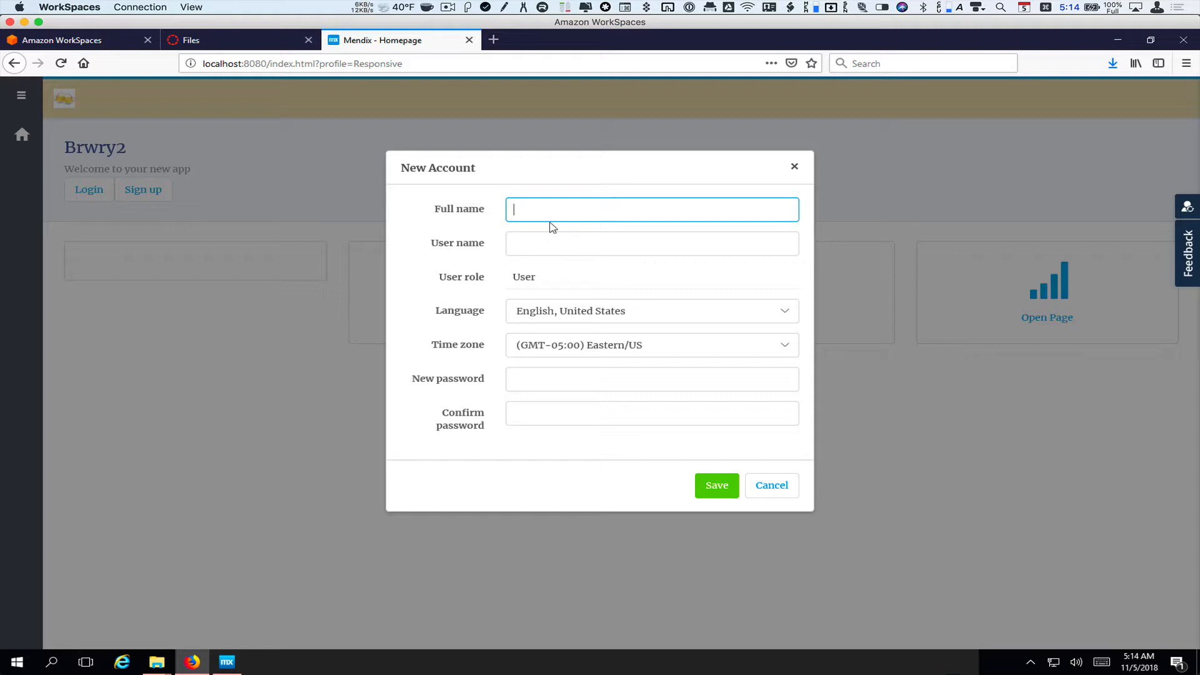
type("Baldwin Eagle")
key("Tab")
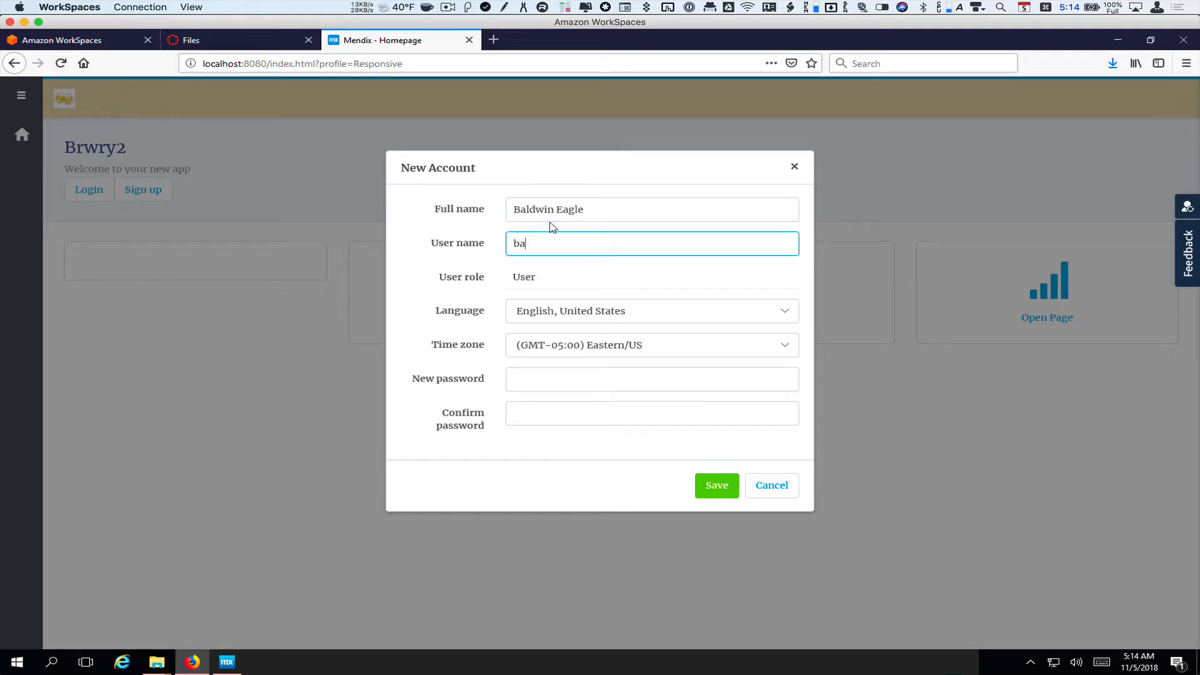
left_click(601, 378)
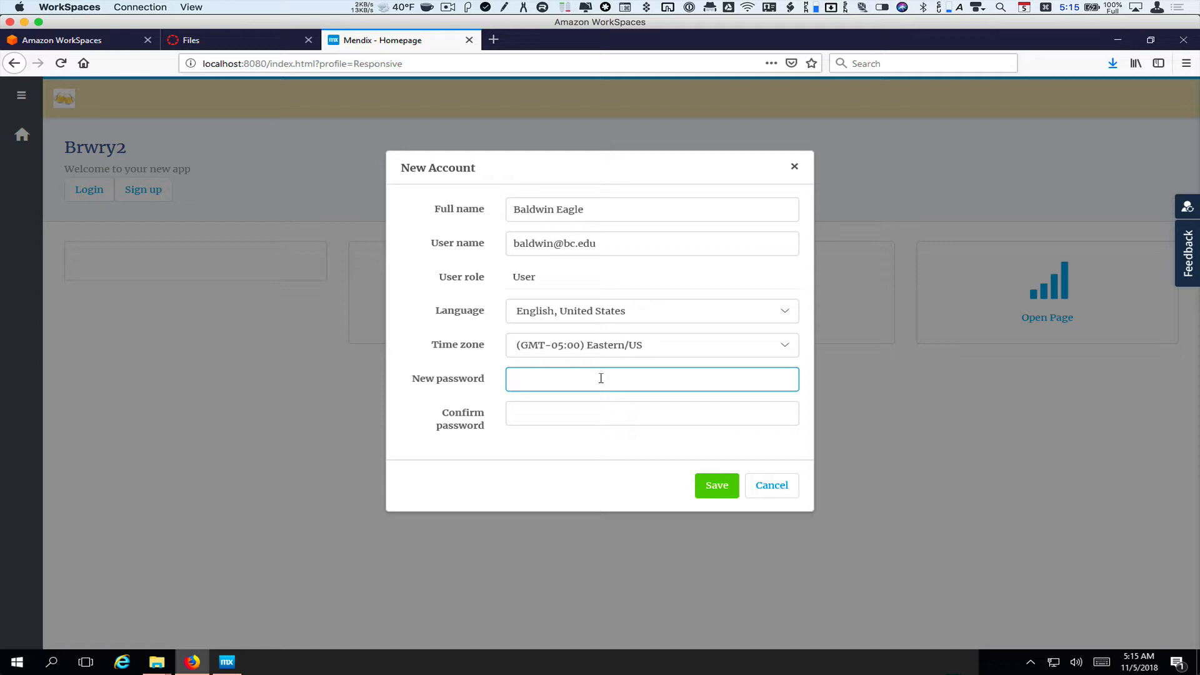
type("••••••••")
key("Tab")
type("••••••••")
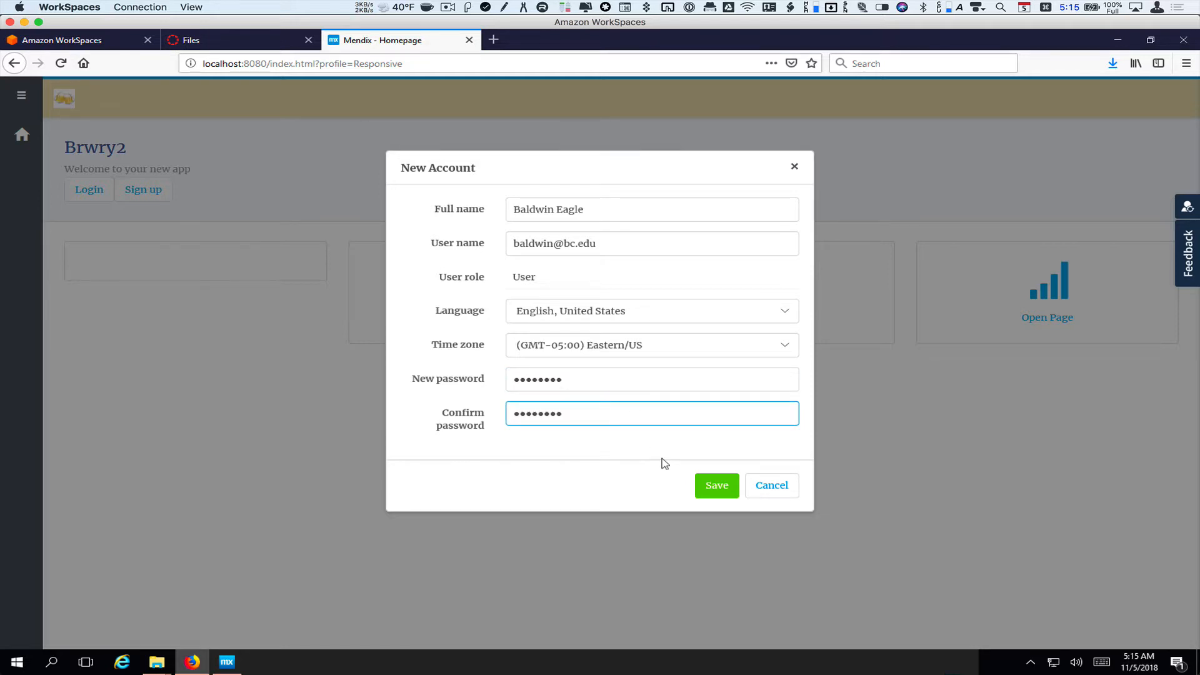
left_click(725, 492)
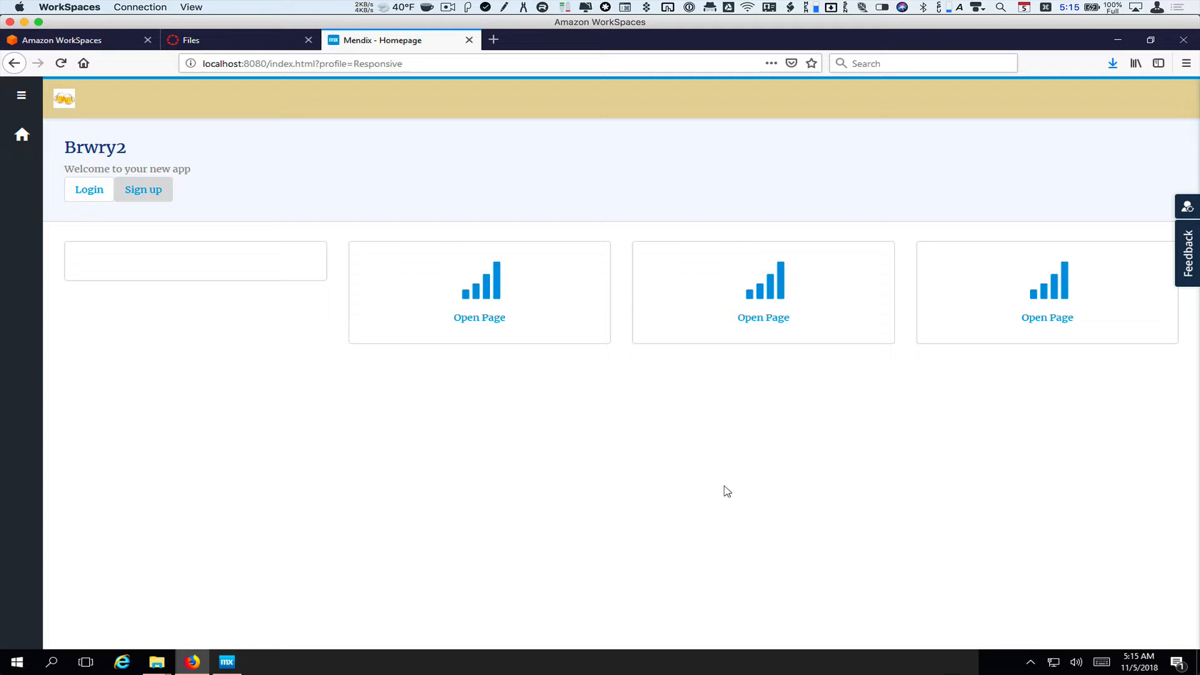
Log in as the new user with their e-mail and password, declining to save the login
left_click(81, 193)
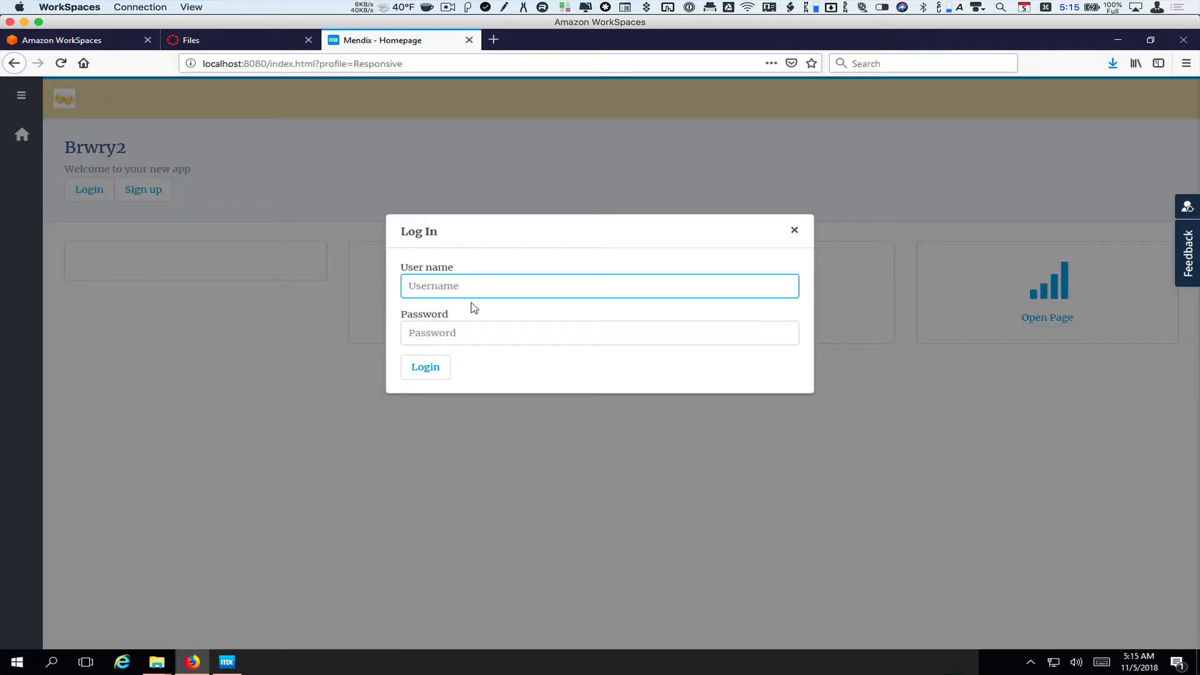
key("Tab")
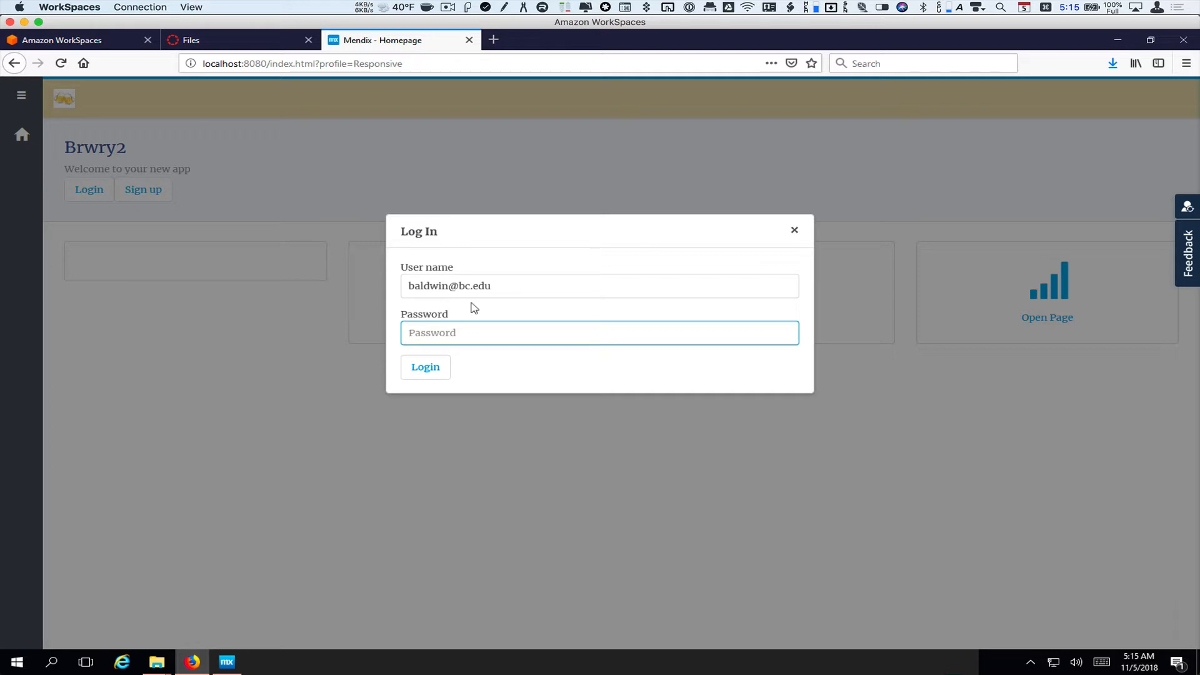
type("1234")
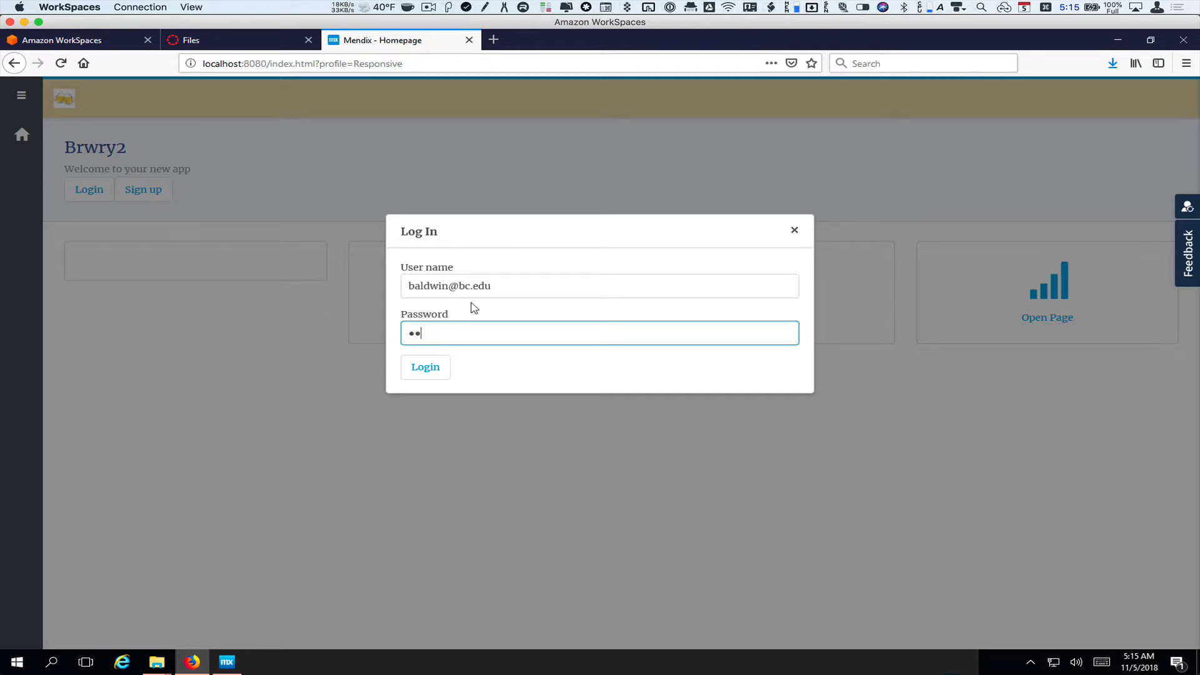
type("5678")
left_click(436, 370)
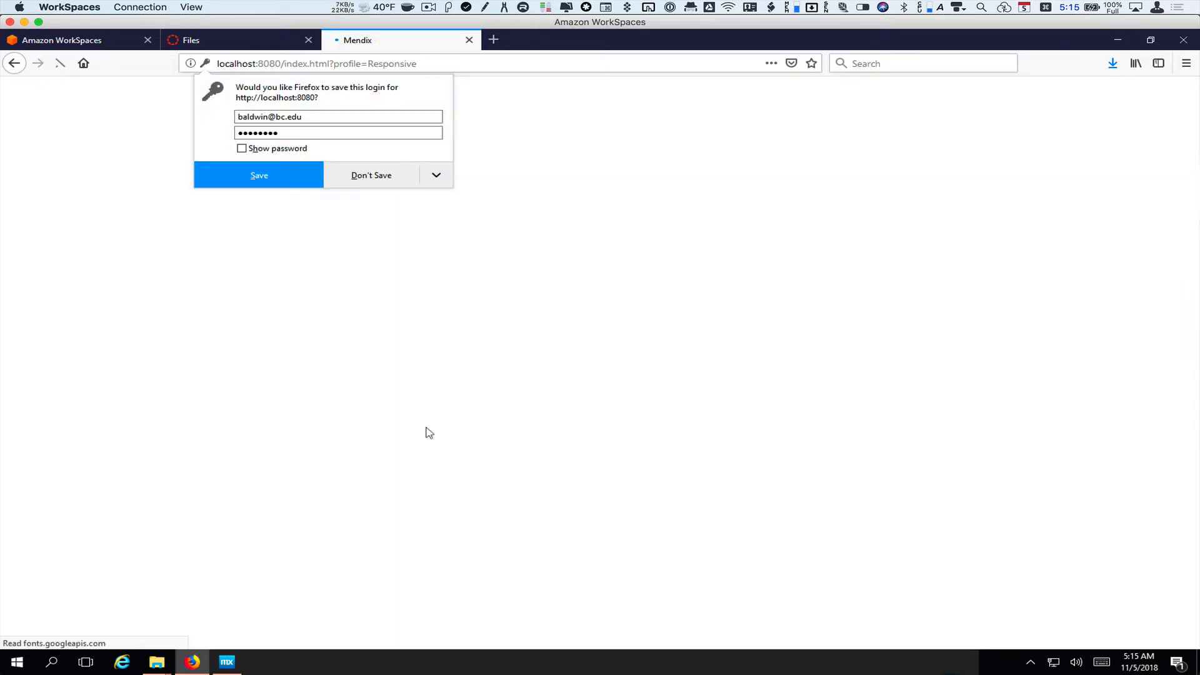
left_click(374, 180)
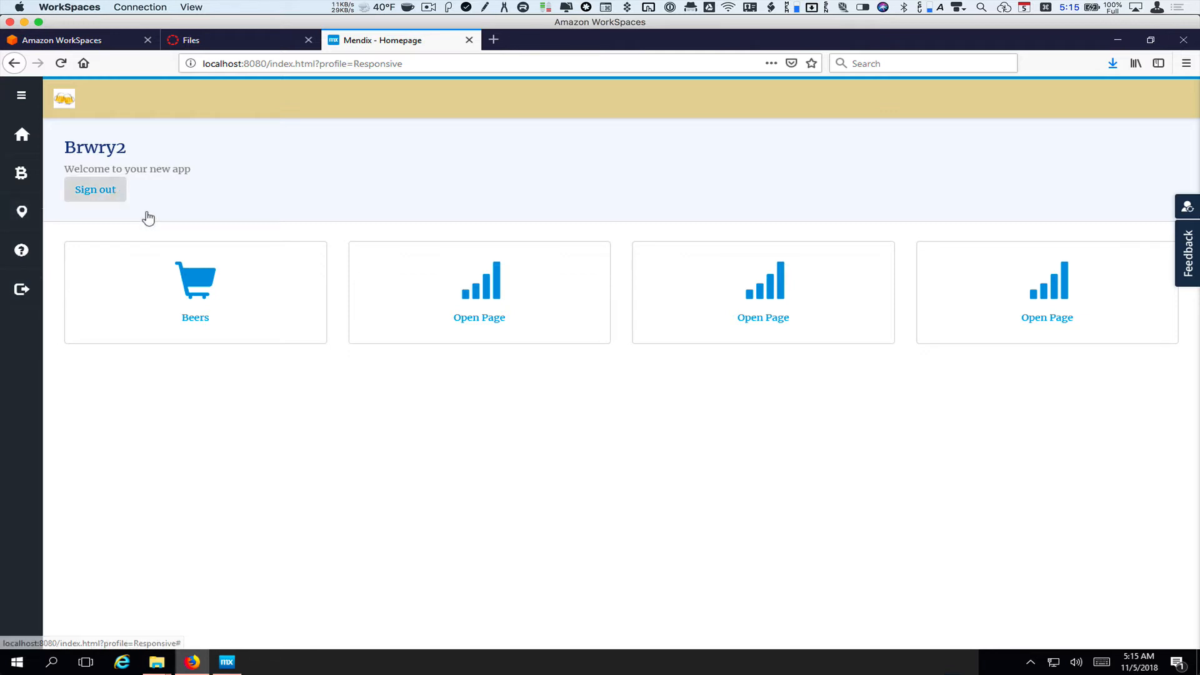
Check the Venues and Beers pages, then switch to the demo_administrator user
left_click(29, 207)
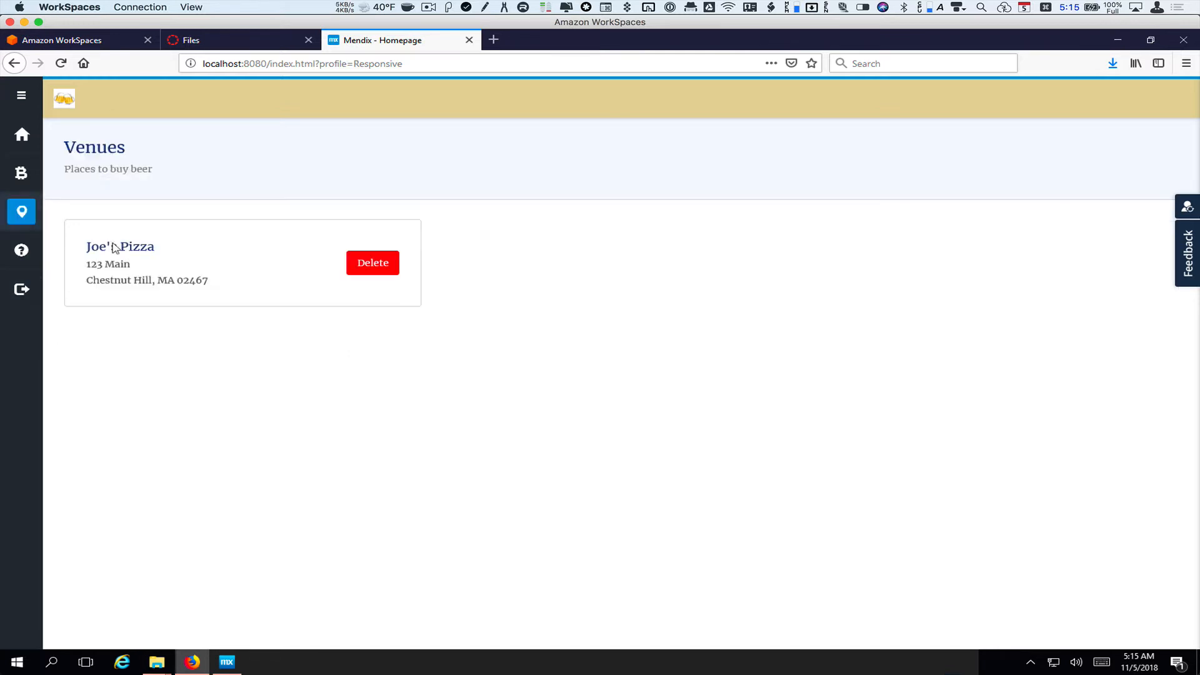
left_click(21, 173)
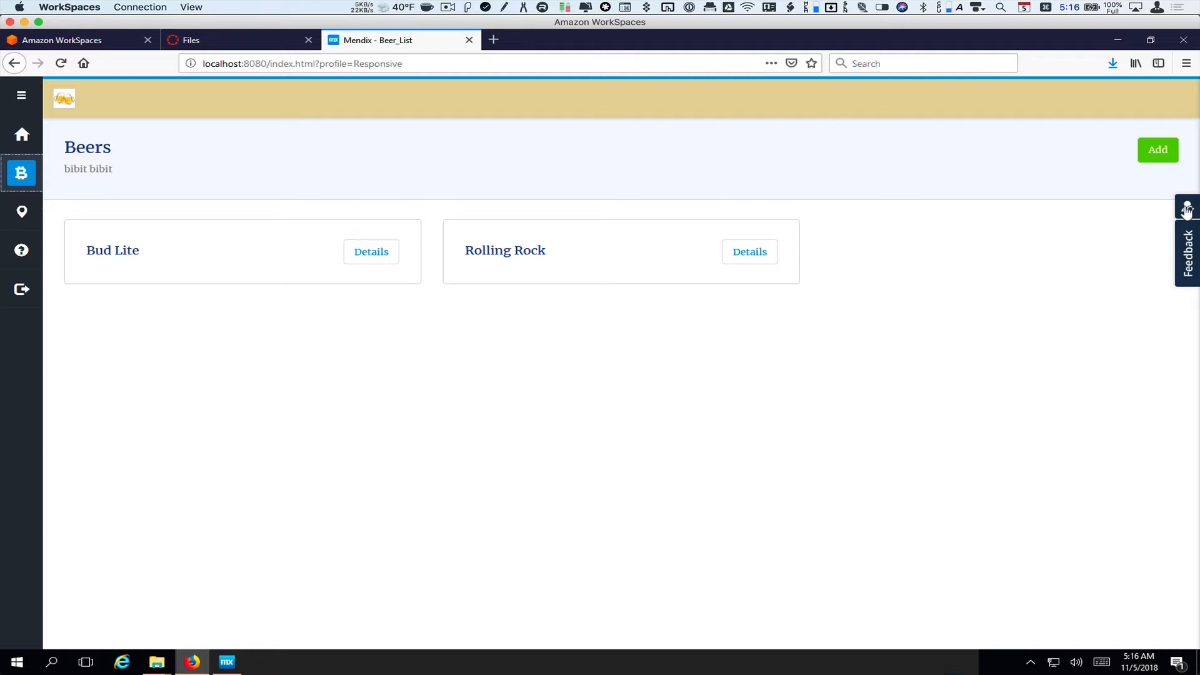
left_click(1187, 211)
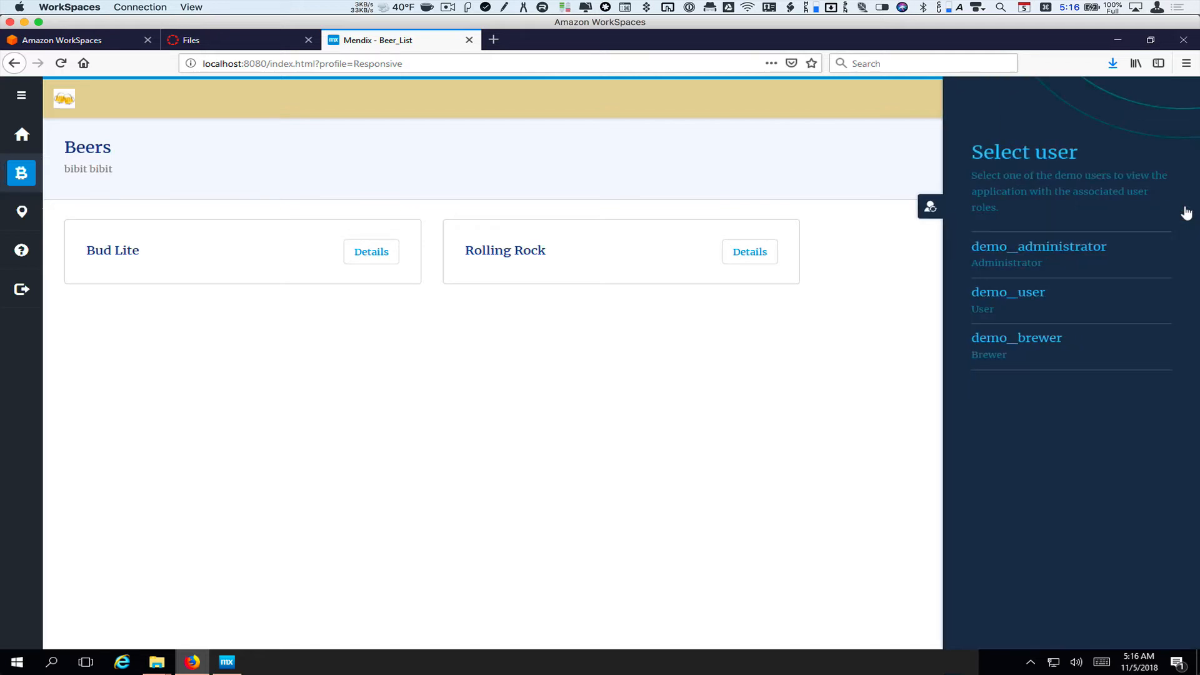
left_click(1055, 252)
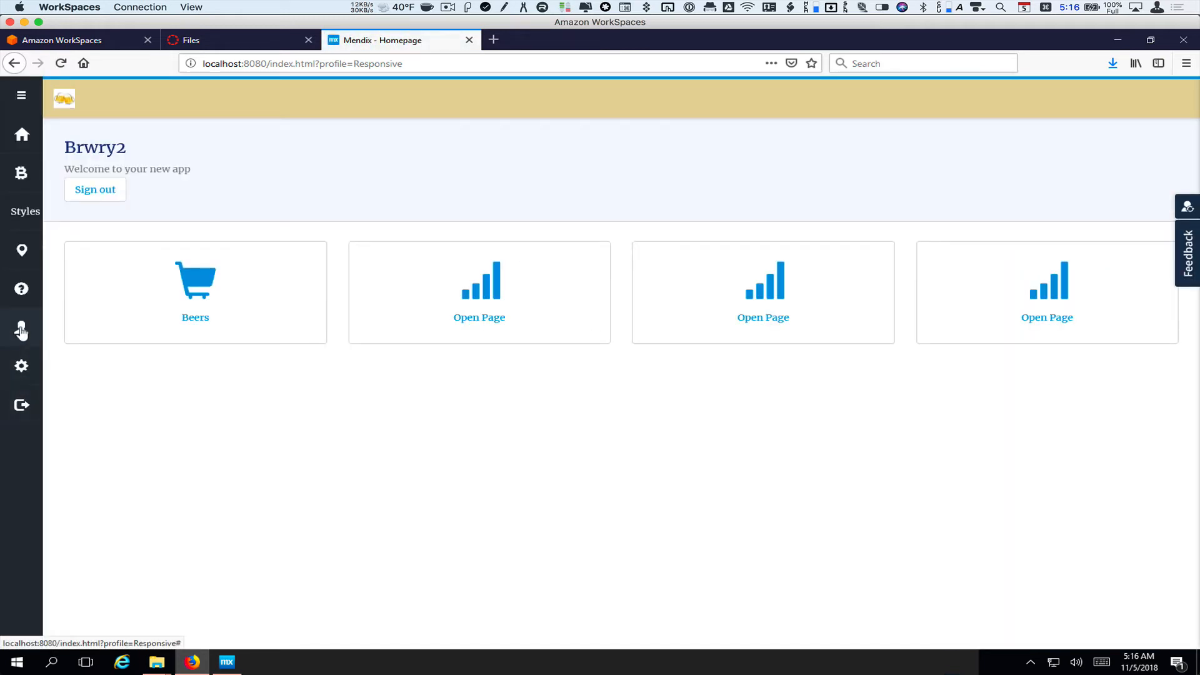
In User Management, add the Brewer role to the new account, save, and sign out
left_click(22, 332)
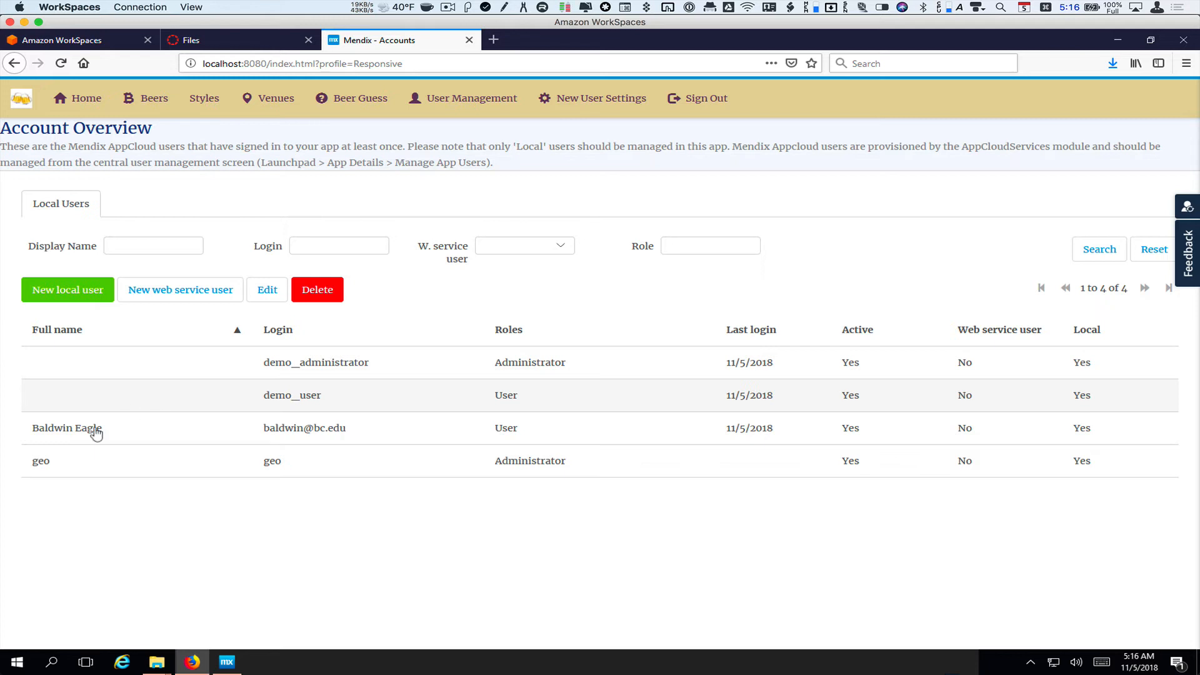
left_click(60, 436)
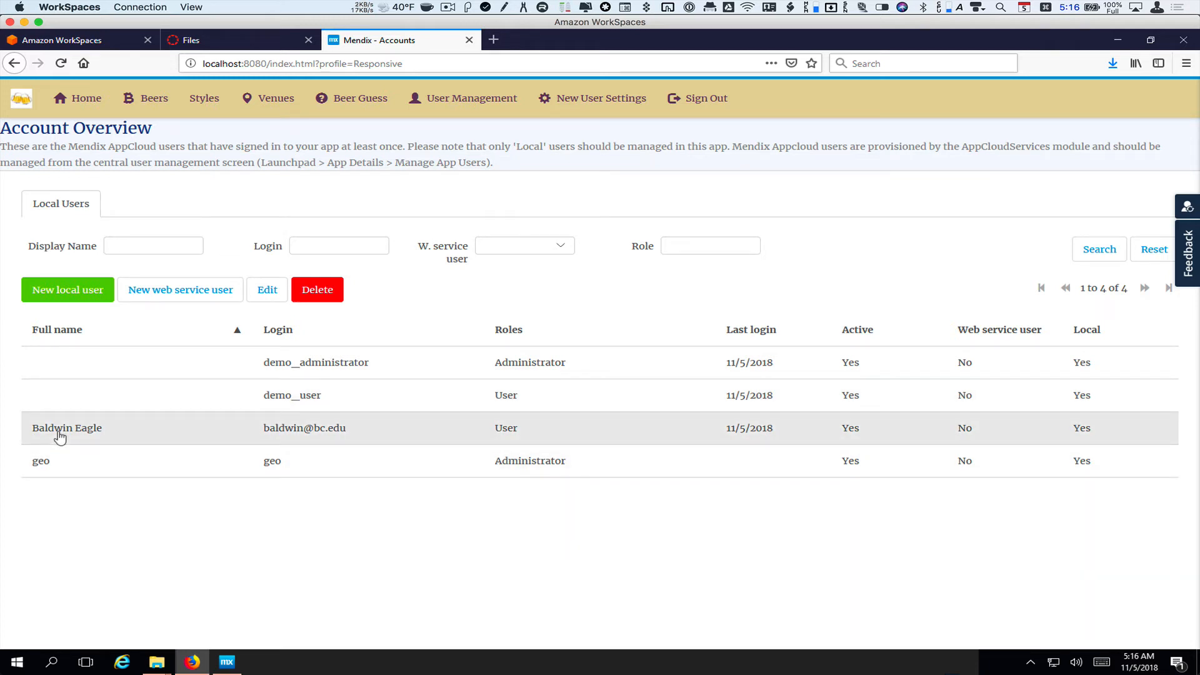
double_click(60, 437)
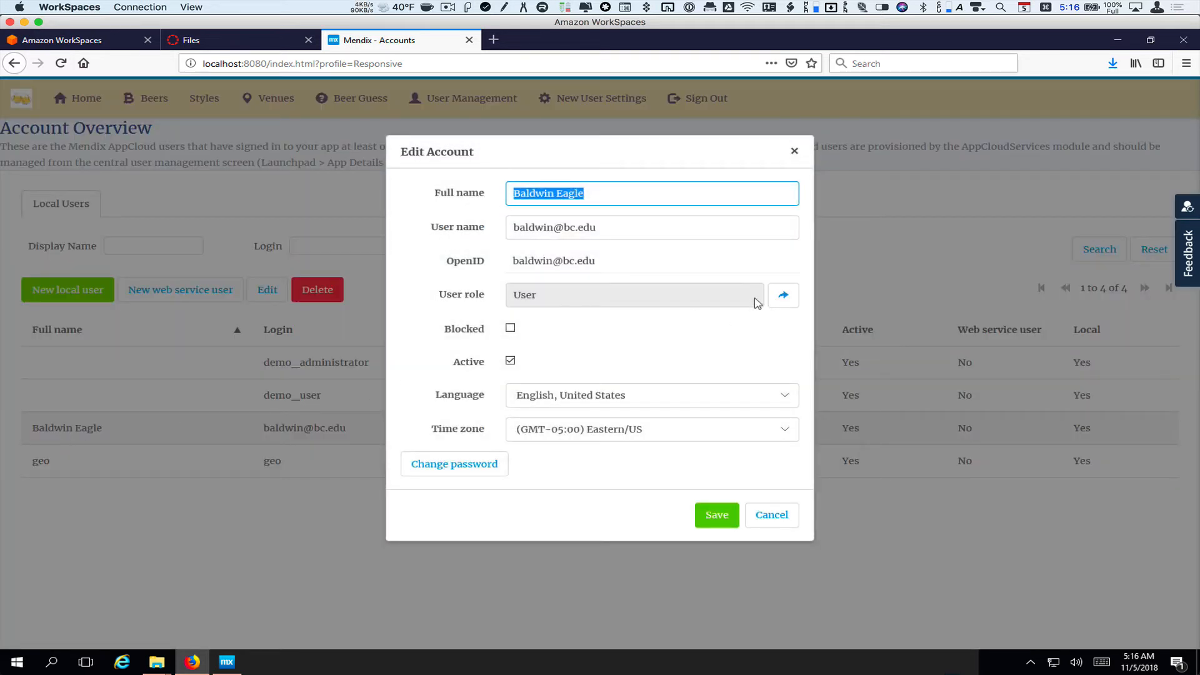
left_click(783, 298)
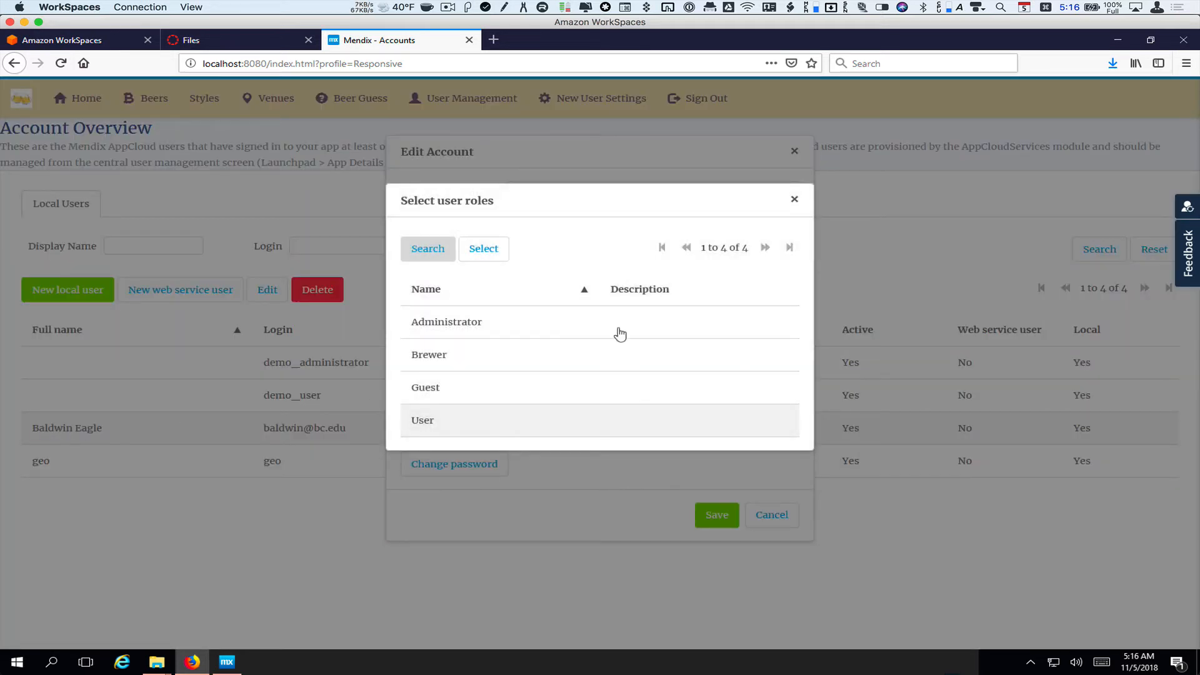
left_click(494, 357)
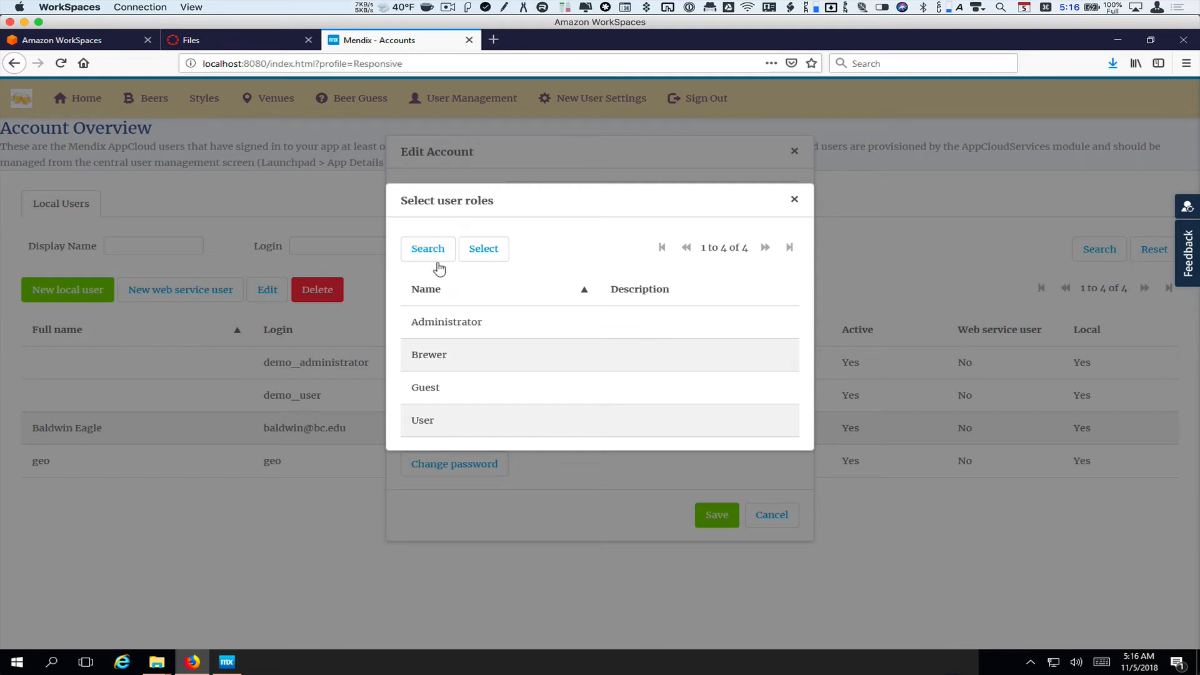
left_click(484, 248)
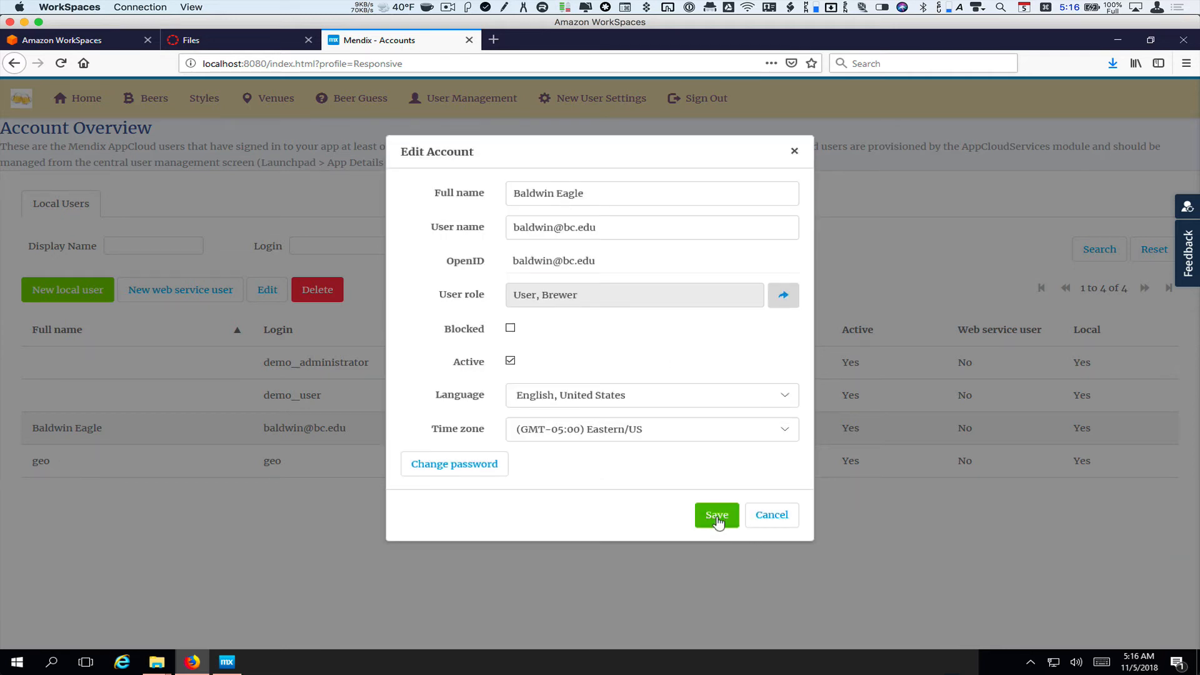
left_click(716, 516)
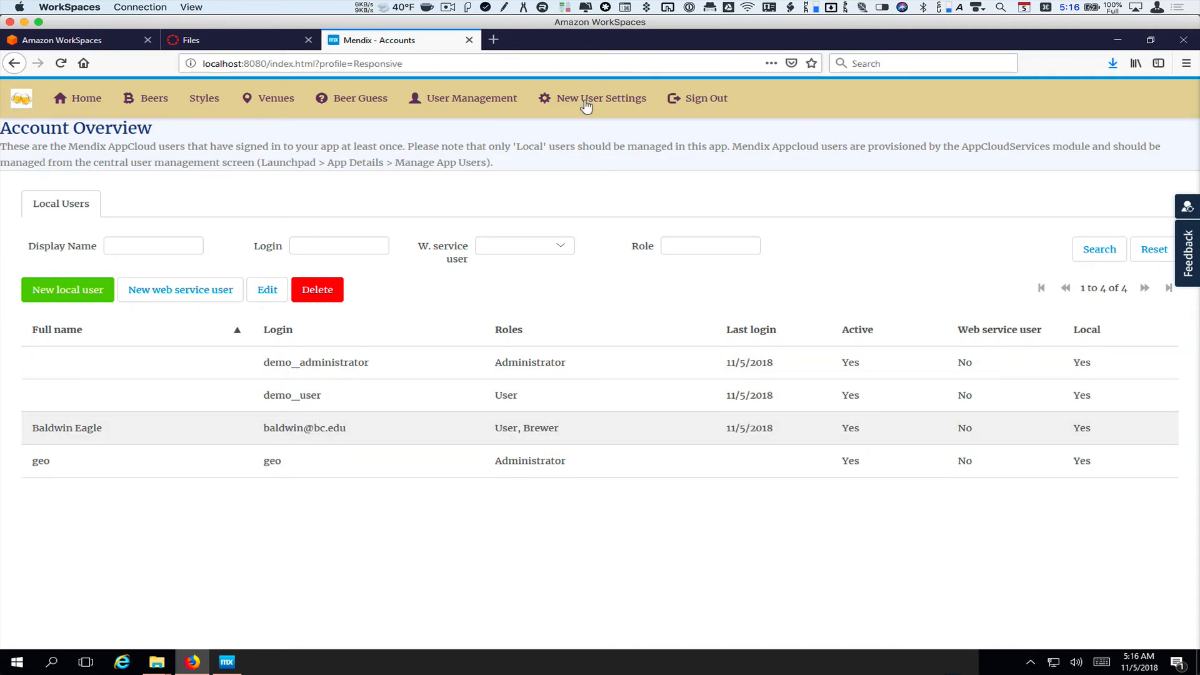
left_click(700, 98)
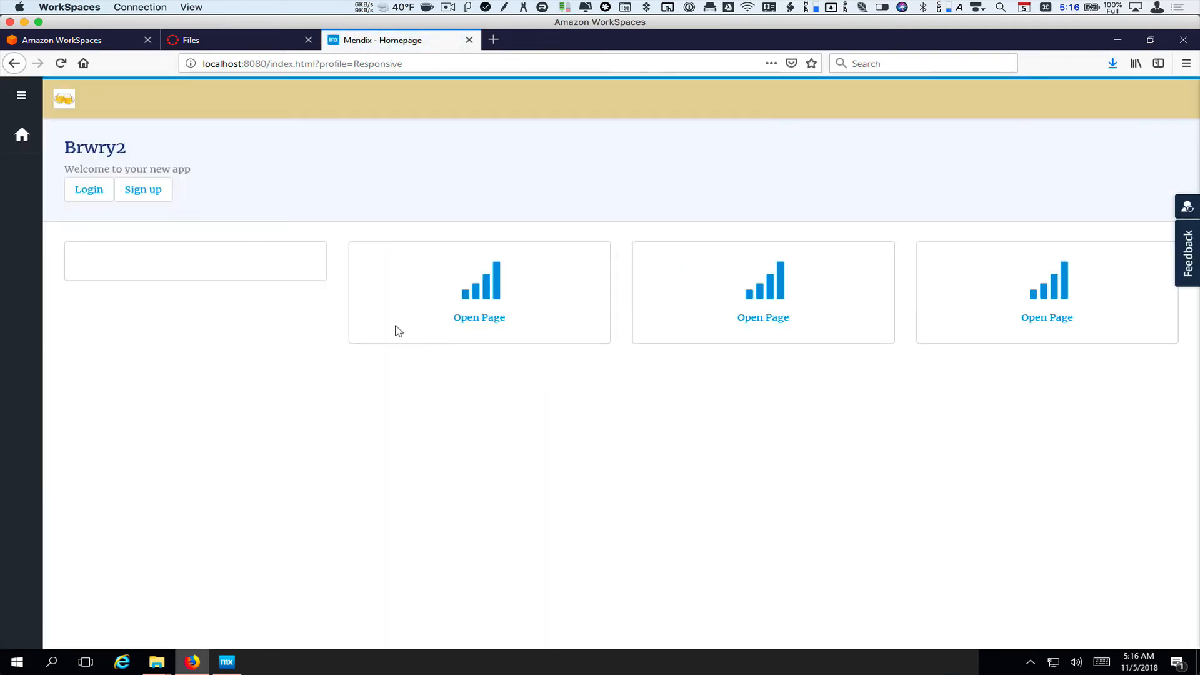
Log back in as the upgraded user, retyping the password, and view the Styles list showing Pilsner
left_click(81, 198)
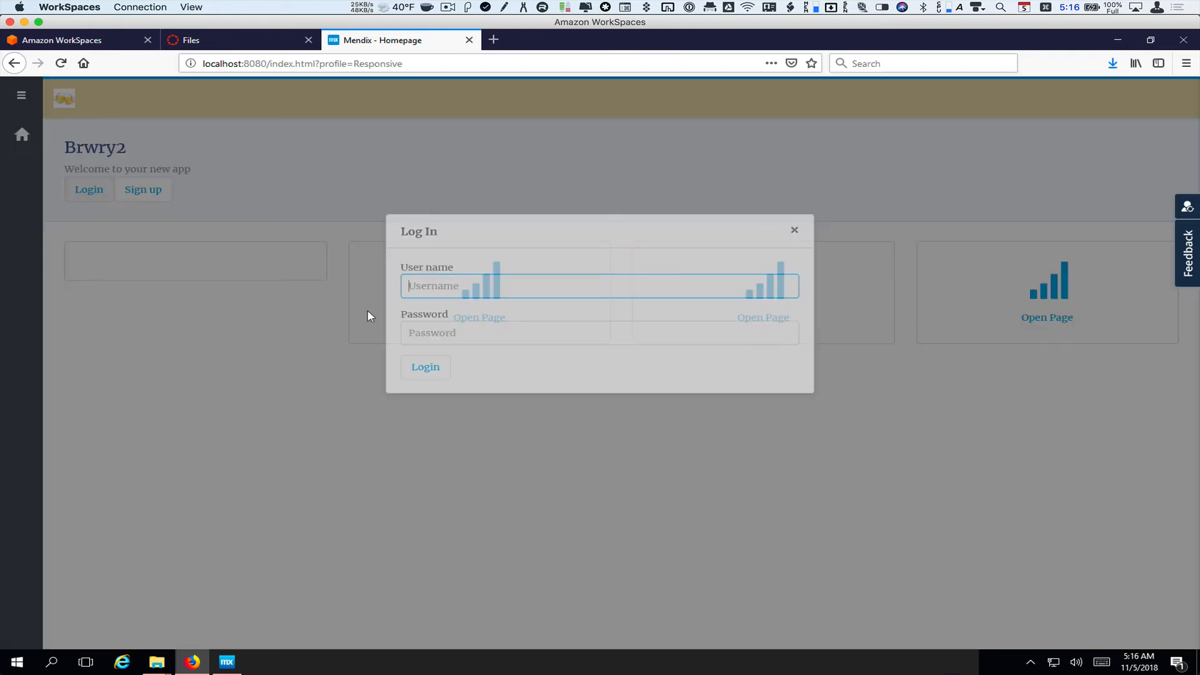
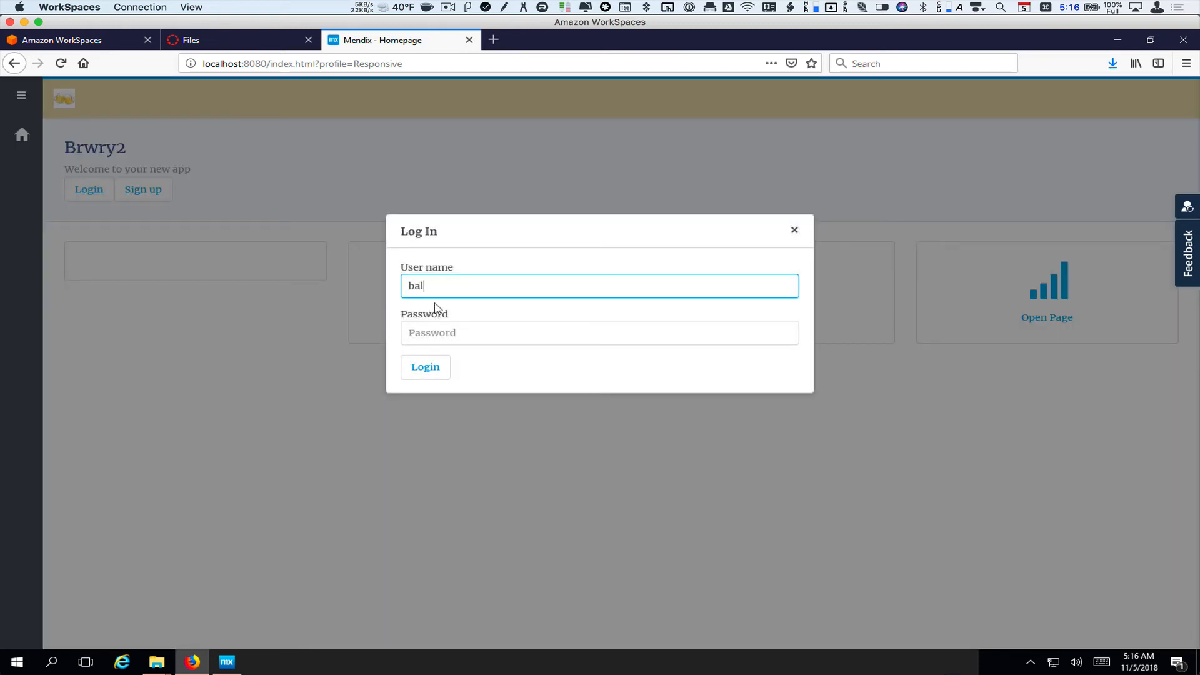
key("Tab")
type("••••••")
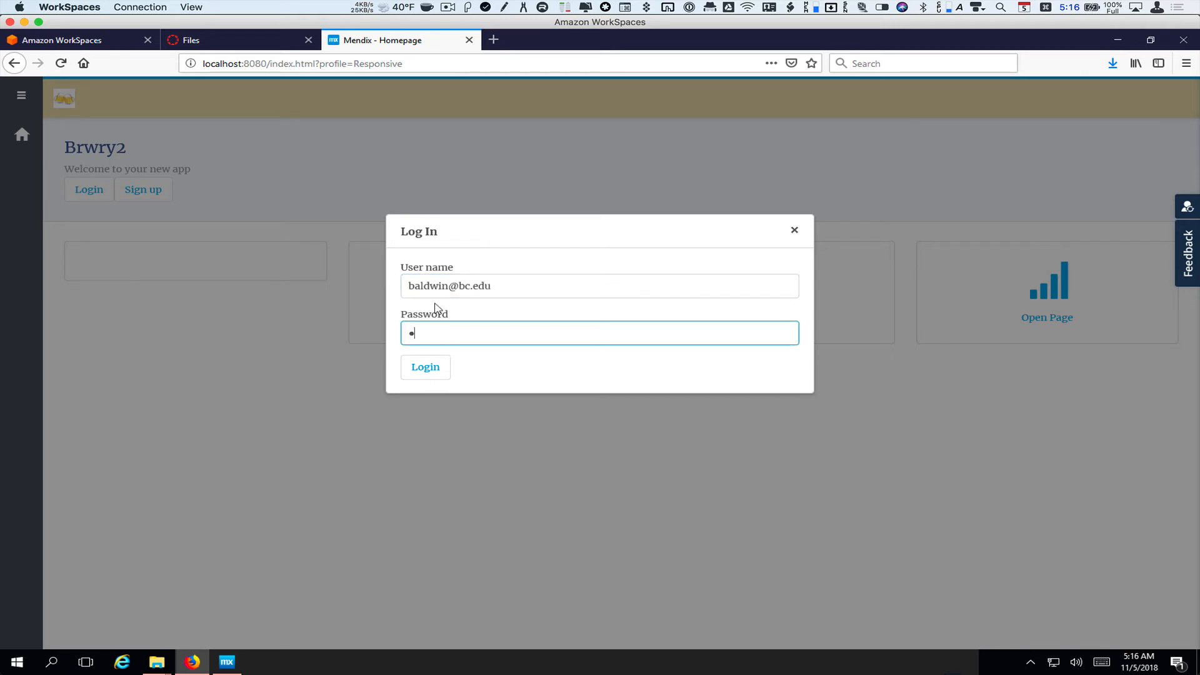
key("BackSpace")
key("ctrl+a")
key("BackSpace")
type("•••••••••")
left_click(430, 372)
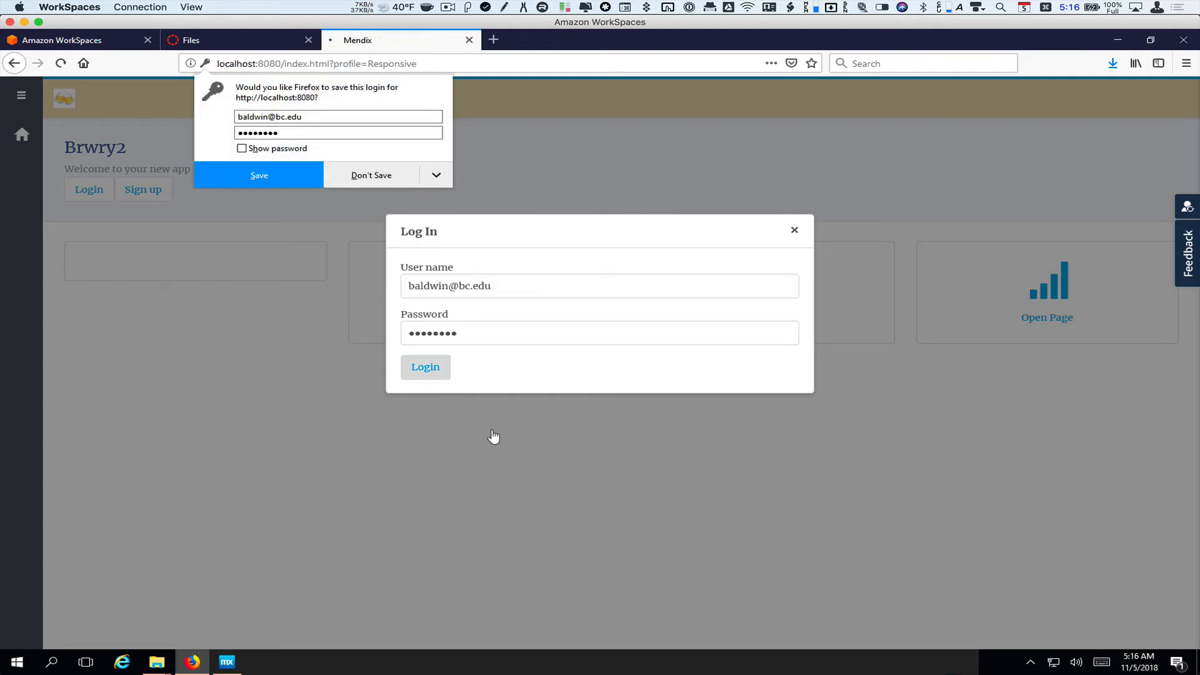
left_click(359, 178)
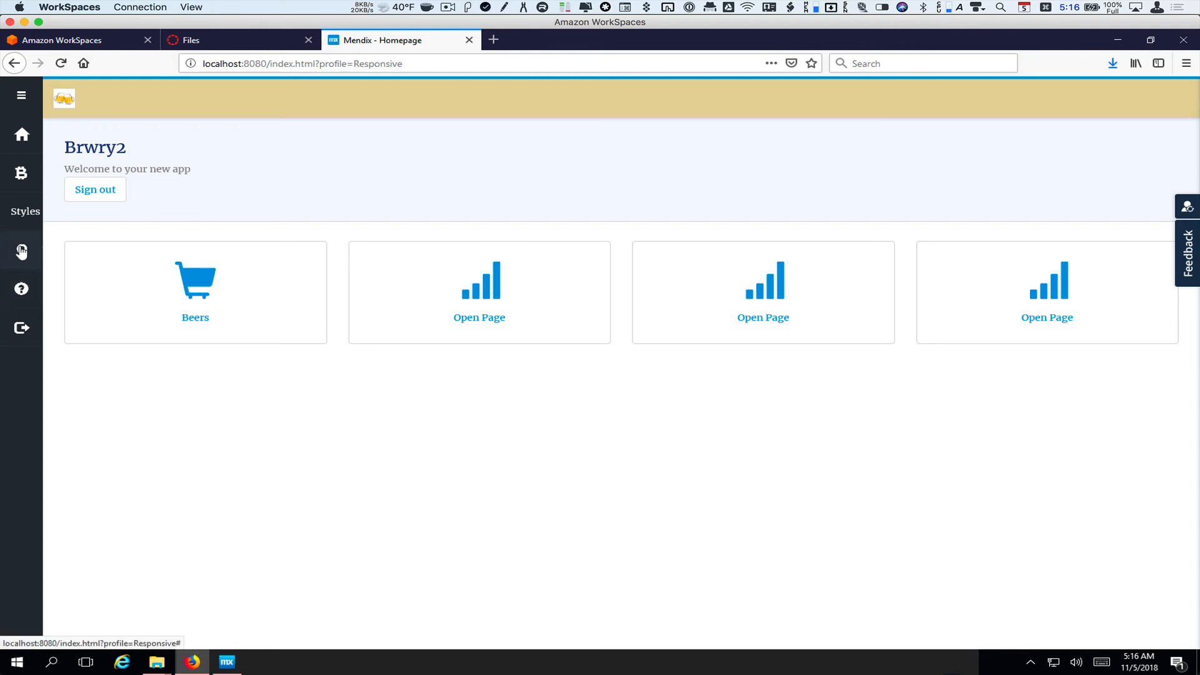
left_click(25, 213)
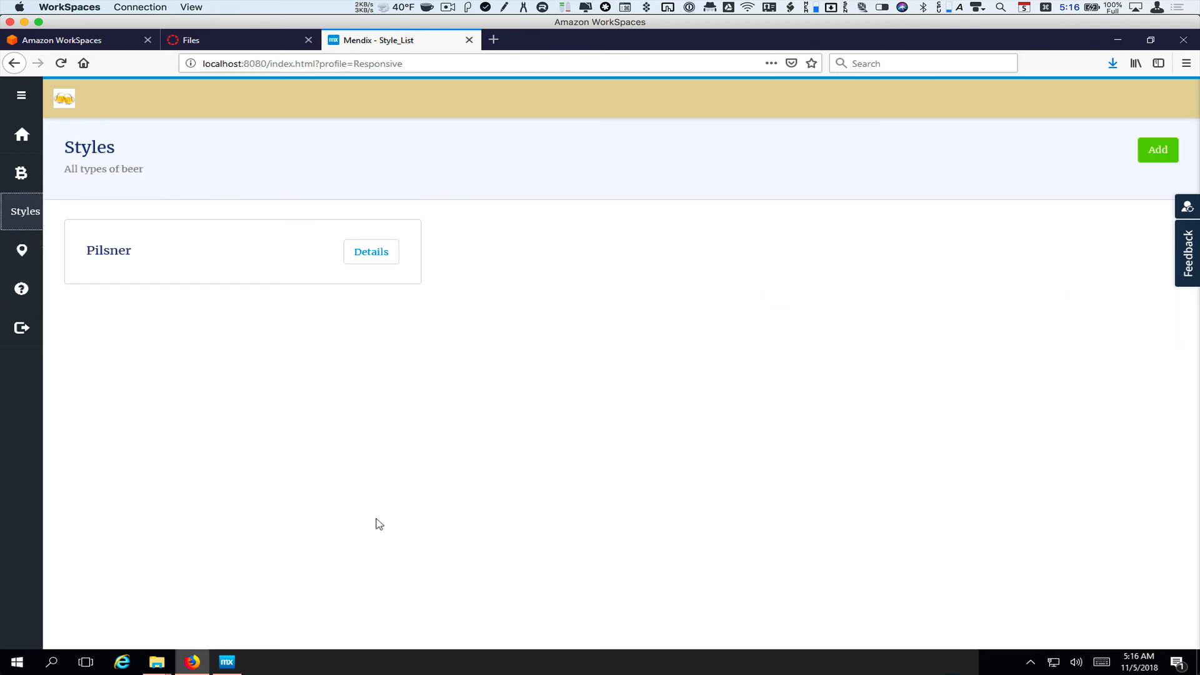
Bring Mendix Modeler back to the front, showing the NewAccount microflow and the console login messages
left_click(228, 662)
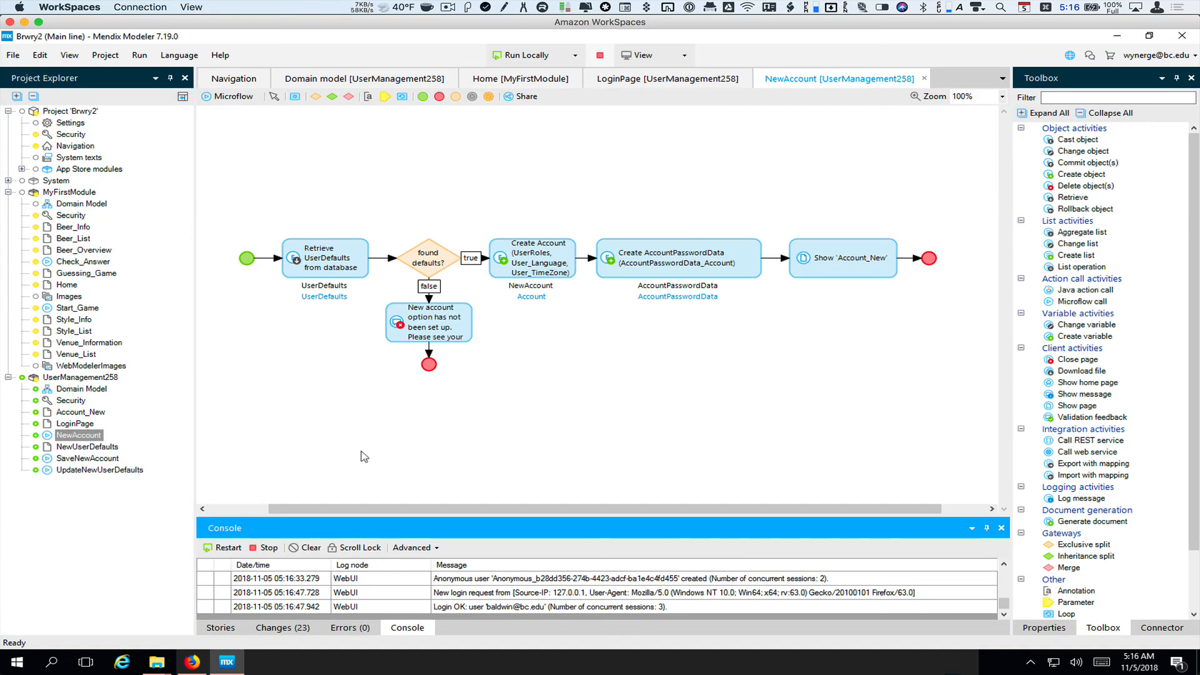